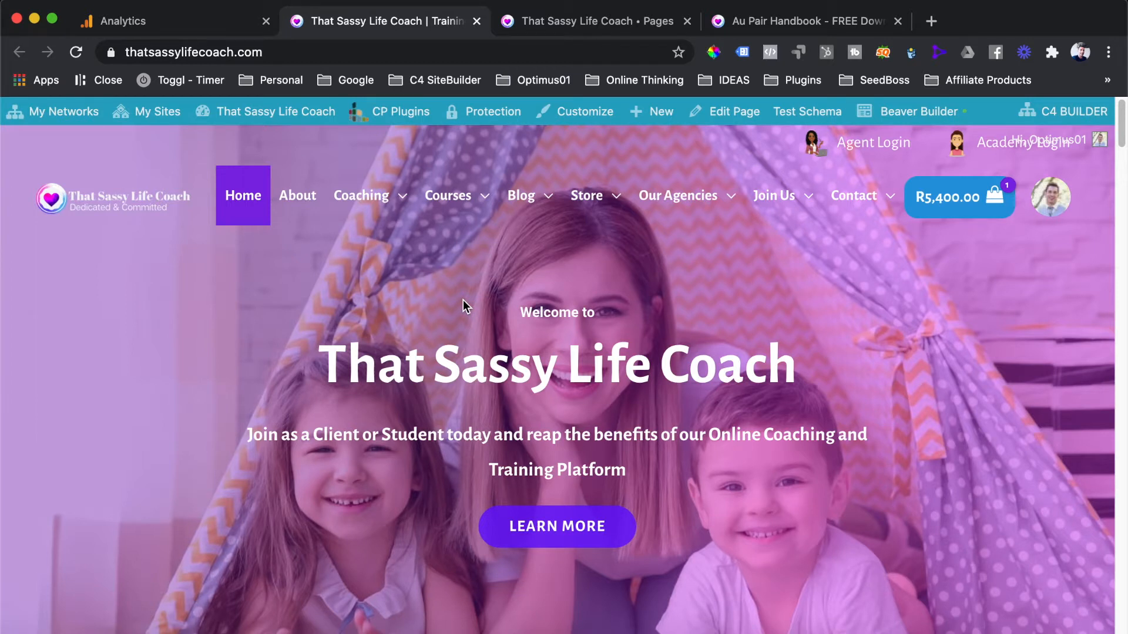
Step: Switch to Google Analytics and review the Ecommerce Overview report and the other Ecommerce reports under Conversions
{"action": "left_click", "coordinate": [205, 24]}
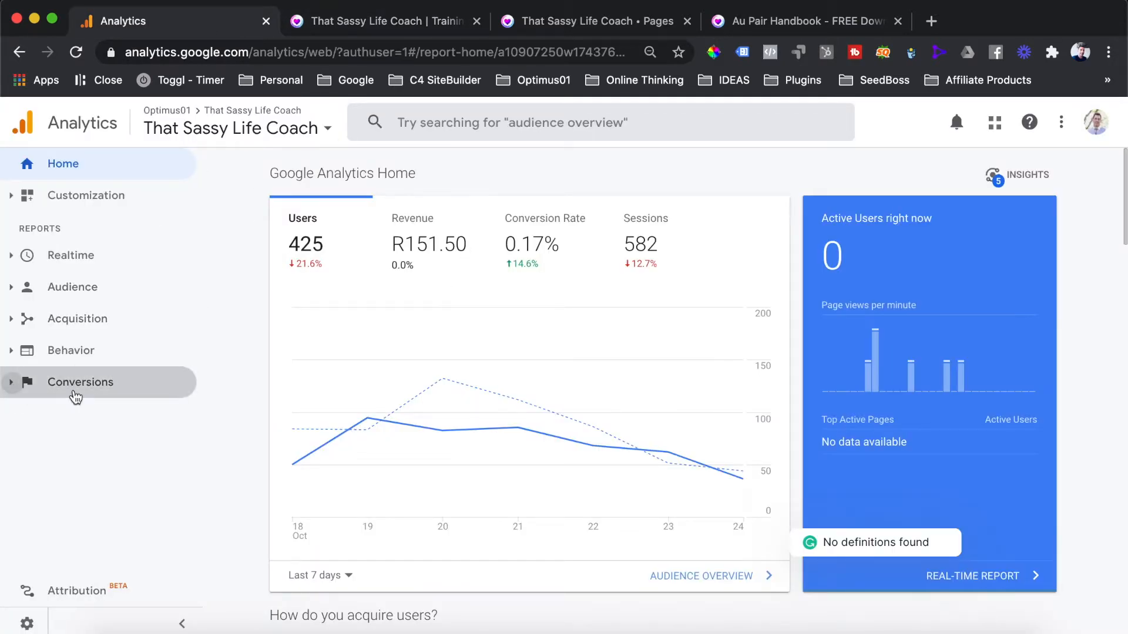
{"action": "left_click", "coordinate": [70, 390]}
{"action": "left_click", "coordinate": [61, 435]}
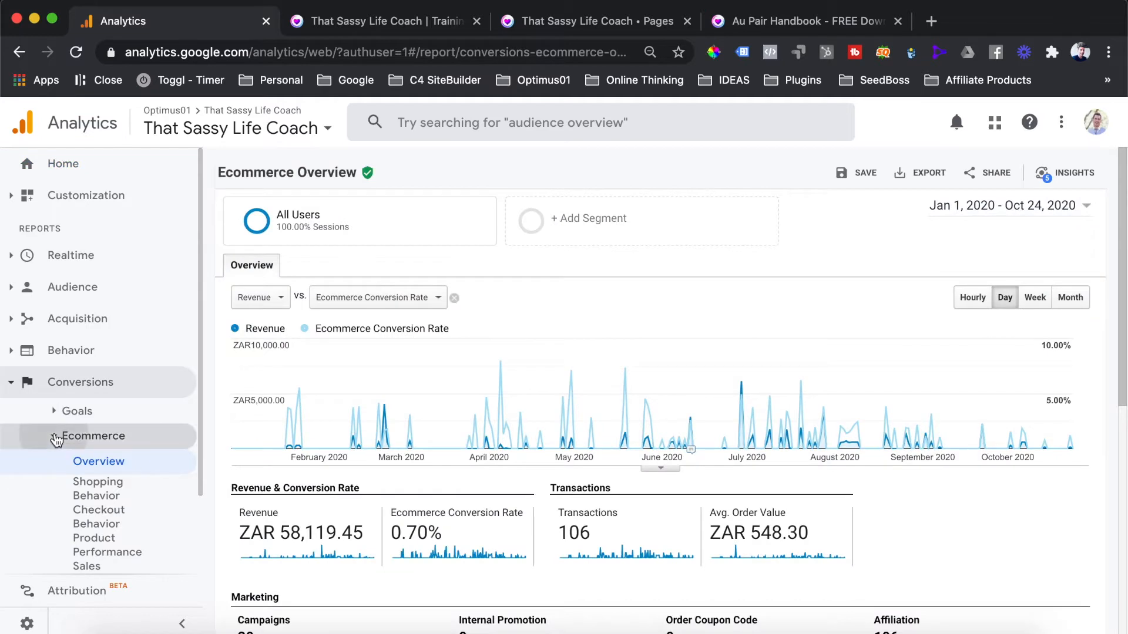
{"action": "left_click", "coordinate": [62, 435]}
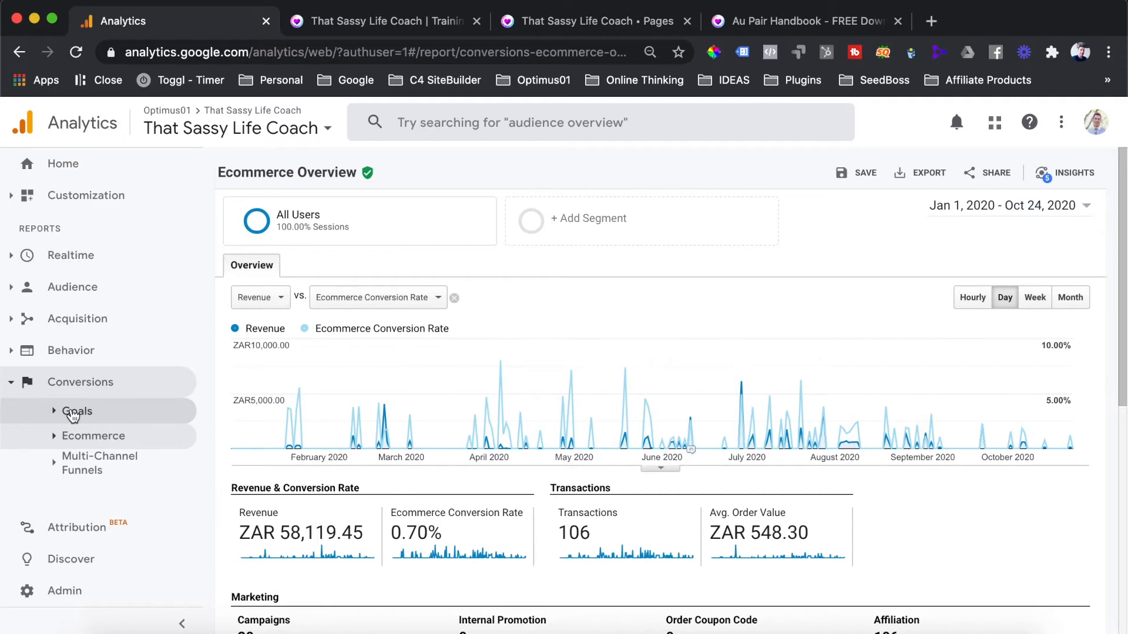
{"action": "left_click", "coordinate": [72, 437]}
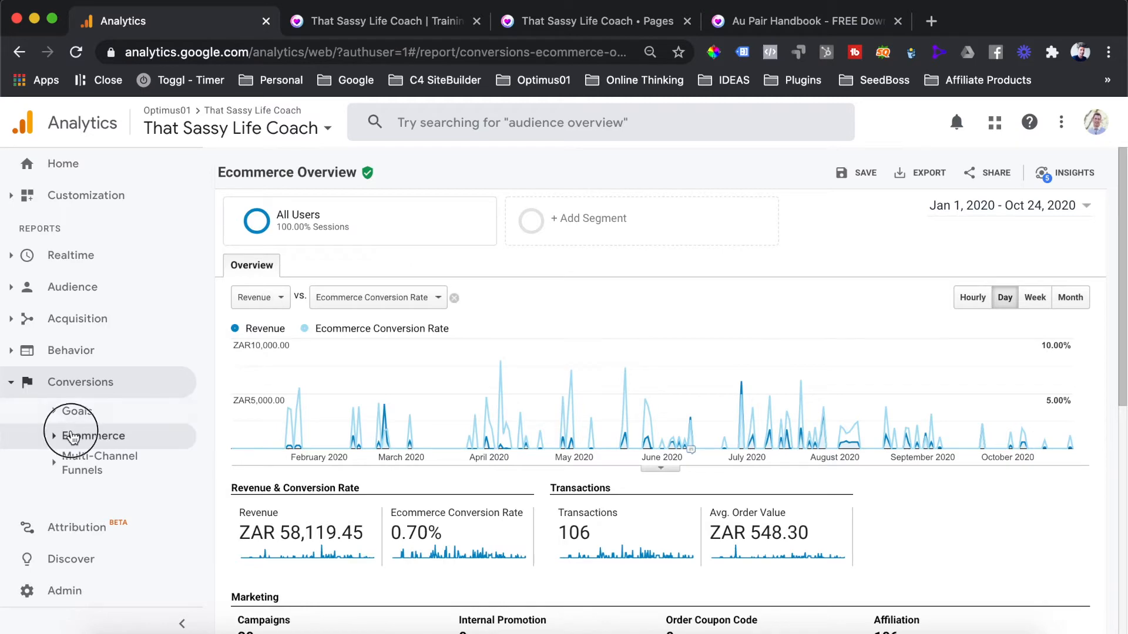
{"action": "scroll", "coordinate": [372, 461], "scroll_direction": "down", "scroll_amount": 1}
{"action": "scroll", "coordinate": [372, 461], "scroll_direction": "down", "scroll_amount": 3}
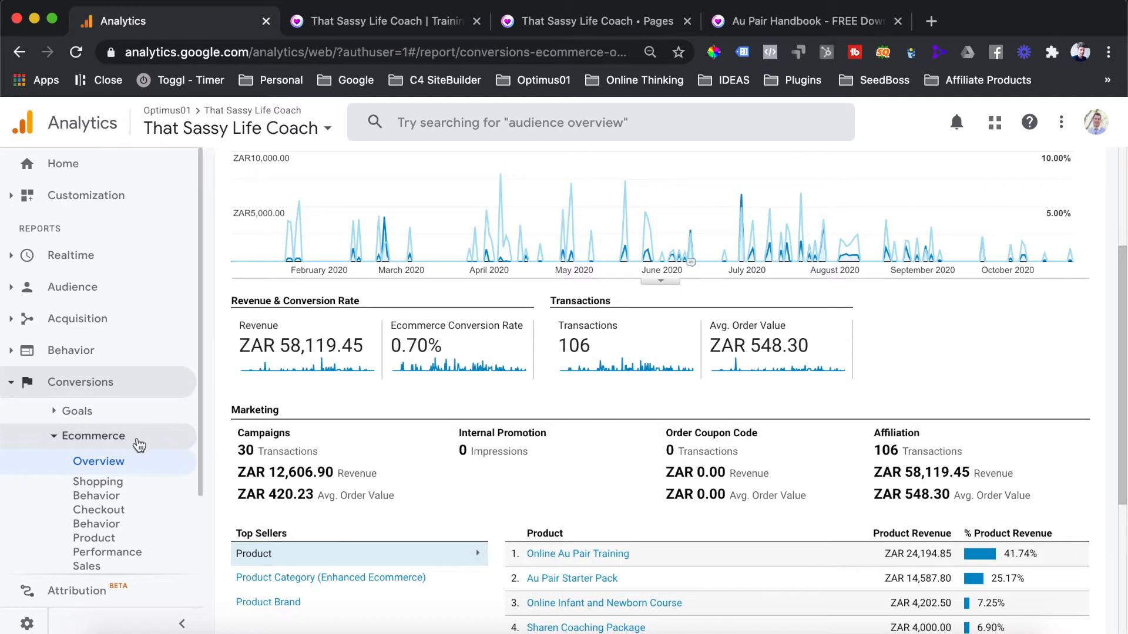
{"action": "scroll", "coordinate": [139, 445], "scroll_direction": "down", "scroll_amount": 3}
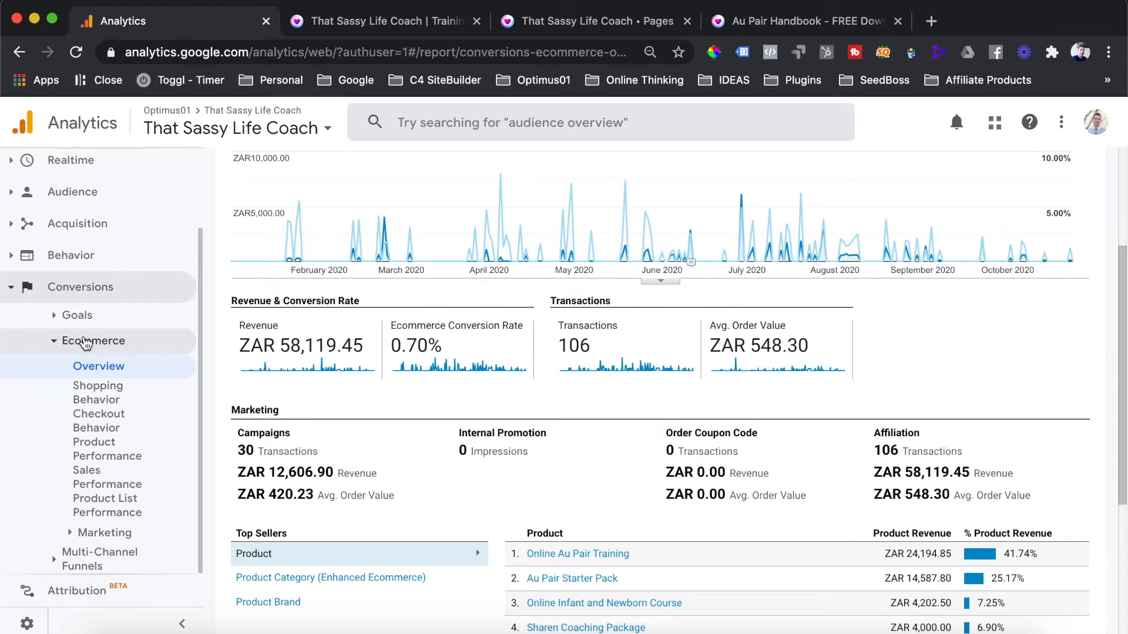
{"action": "left_click", "coordinate": [85, 342]}
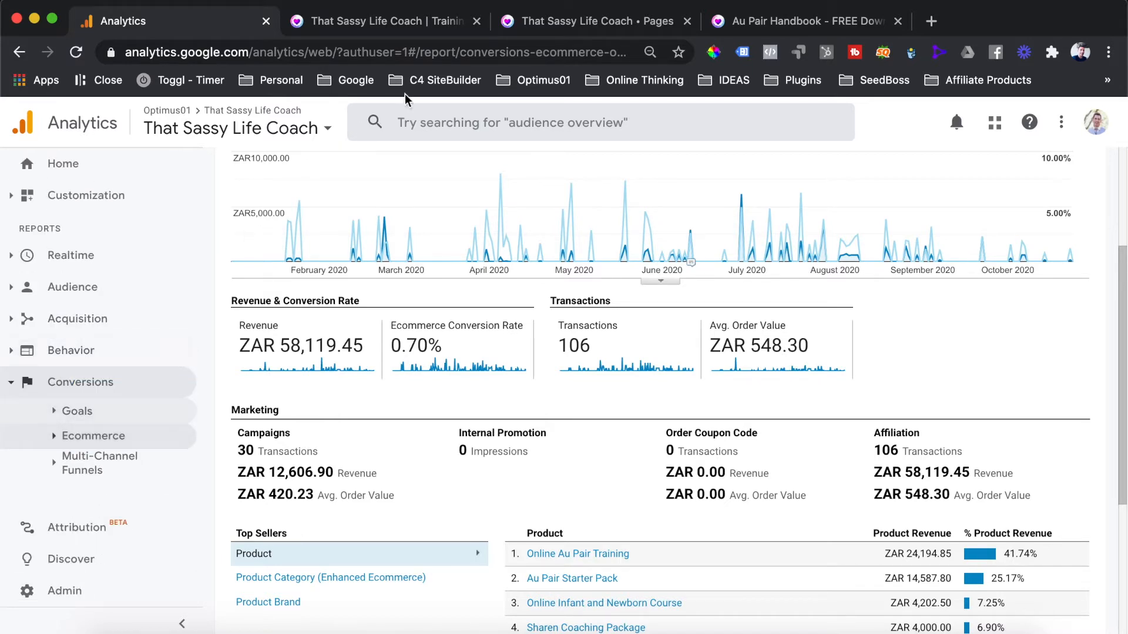
Step: Switch to the Au Pair Handbook landing page and review its content down to the footer
{"action": "left_click", "coordinate": [536, 24]}
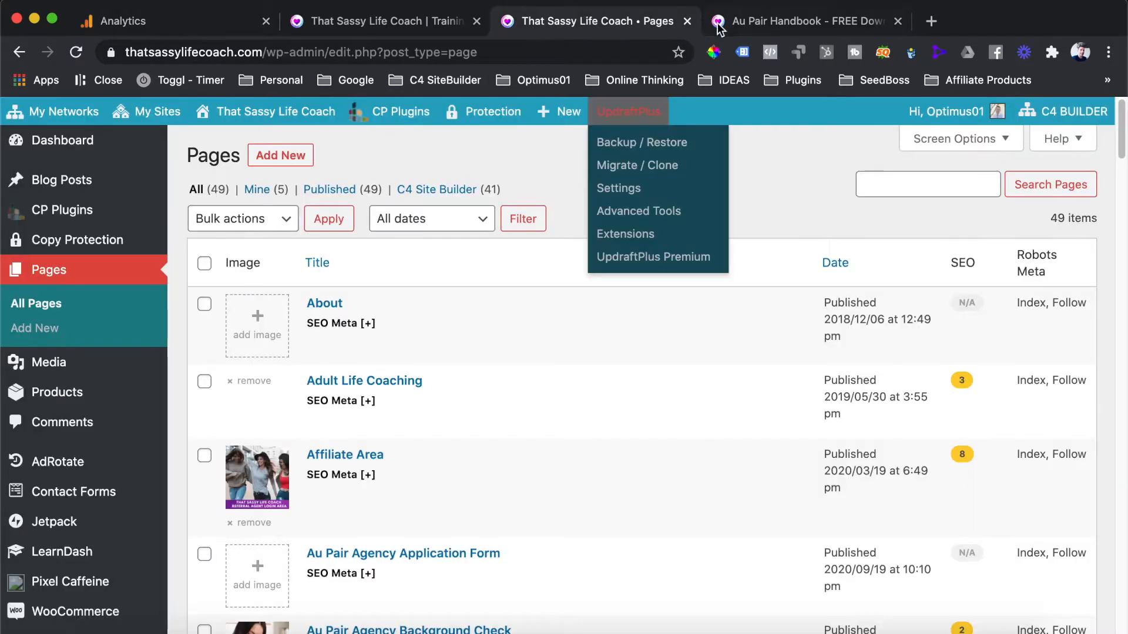
{"action": "left_click", "coordinate": [718, 24]}
{"action": "scroll", "coordinate": [667, 367], "scroll_direction": "down", "scroll_amount": 5}
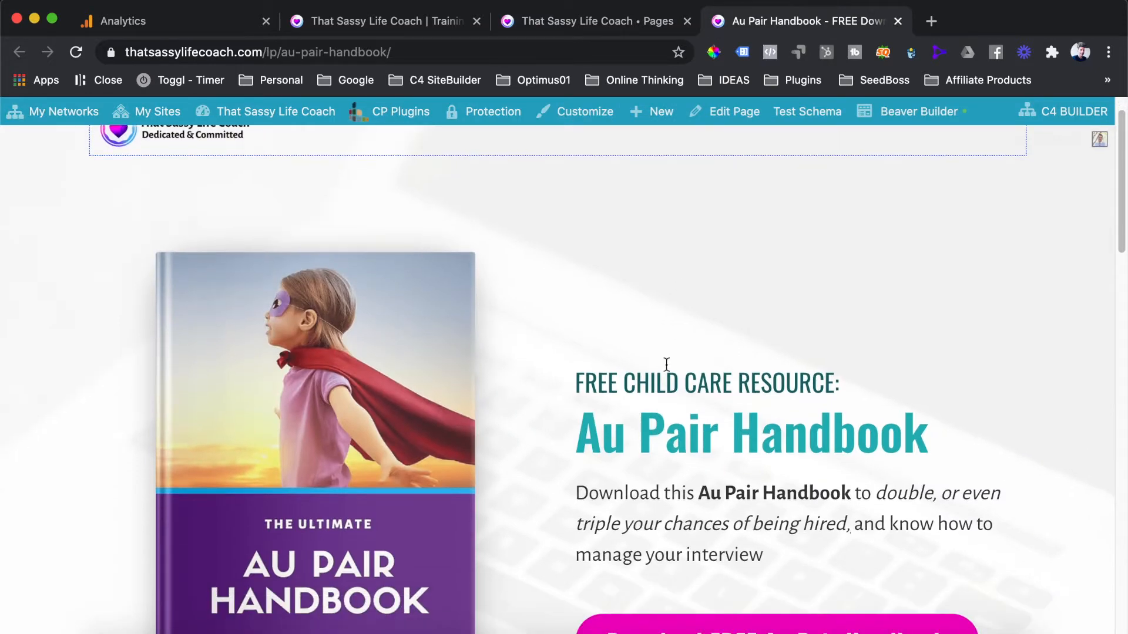
{"action": "scroll", "coordinate": [642, 267], "scroll_direction": "down", "scroll_amount": 2}
{"action": "scroll", "coordinate": [642, 268], "scroll_direction": "up", "scroll_amount": 2}
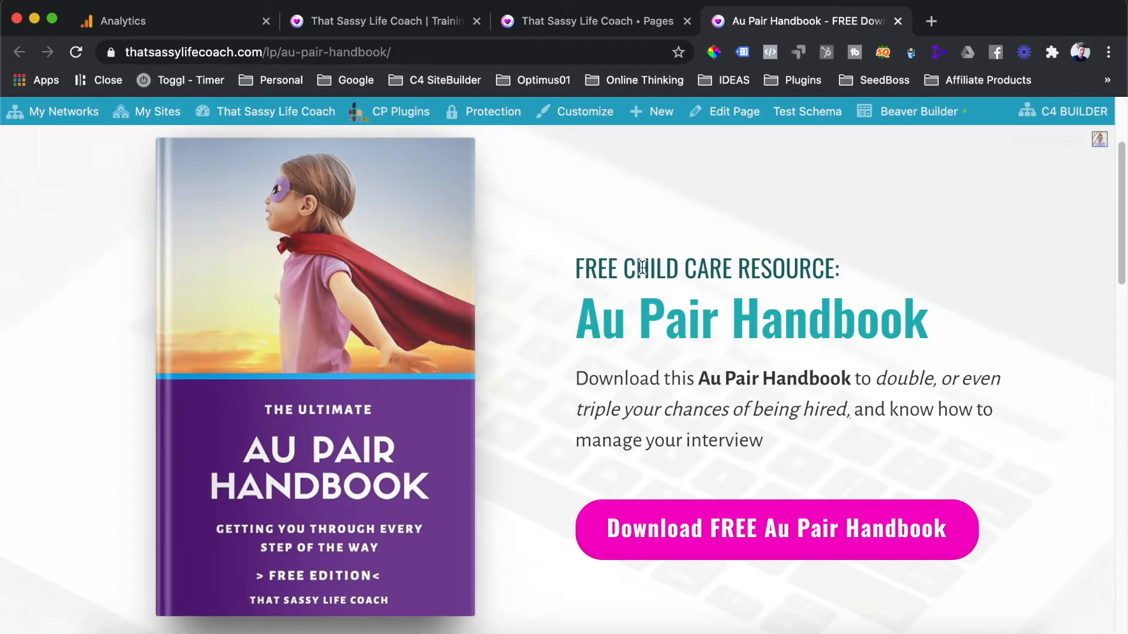
{"action": "scroll", "coordinate": [642, 267], "scroll_direction": "up", "scroll_amount": 1}
{"action": "scroll", "coordinate": [642, 267], "scroll_direction": "down", "scroll_amount": 2}
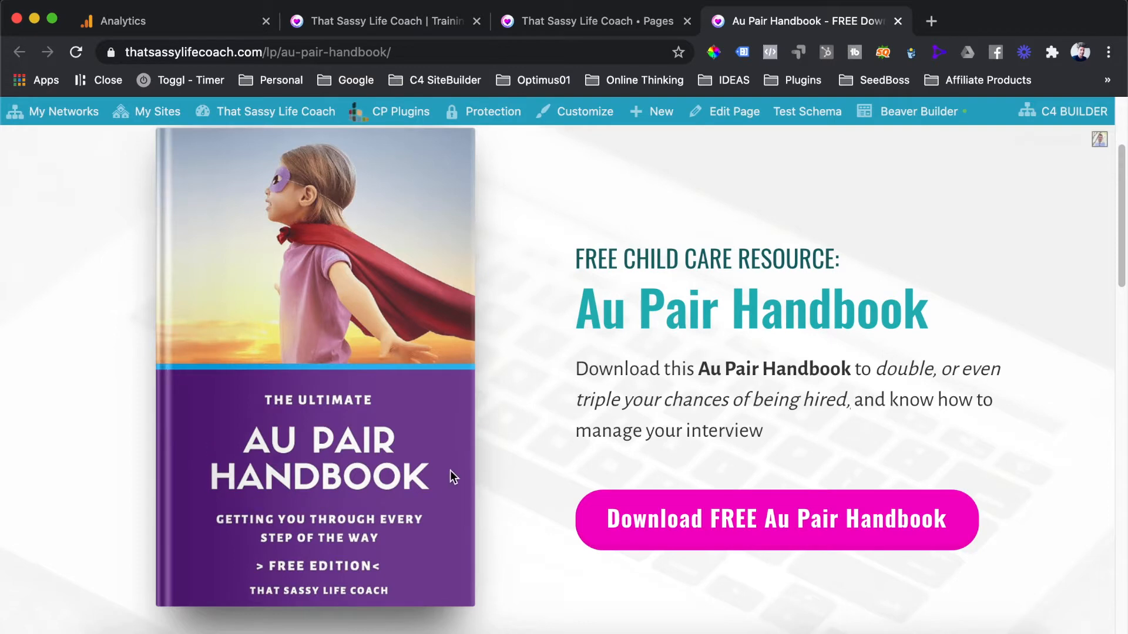
{"action": "scroll", "coordinate": [451, 476], "scroll_direction": "down", "scroll_amount": 6}
{"action": "scroll", "coordinate": [450, 477], "scroll_direction": "down", "scroll_amount": 10}
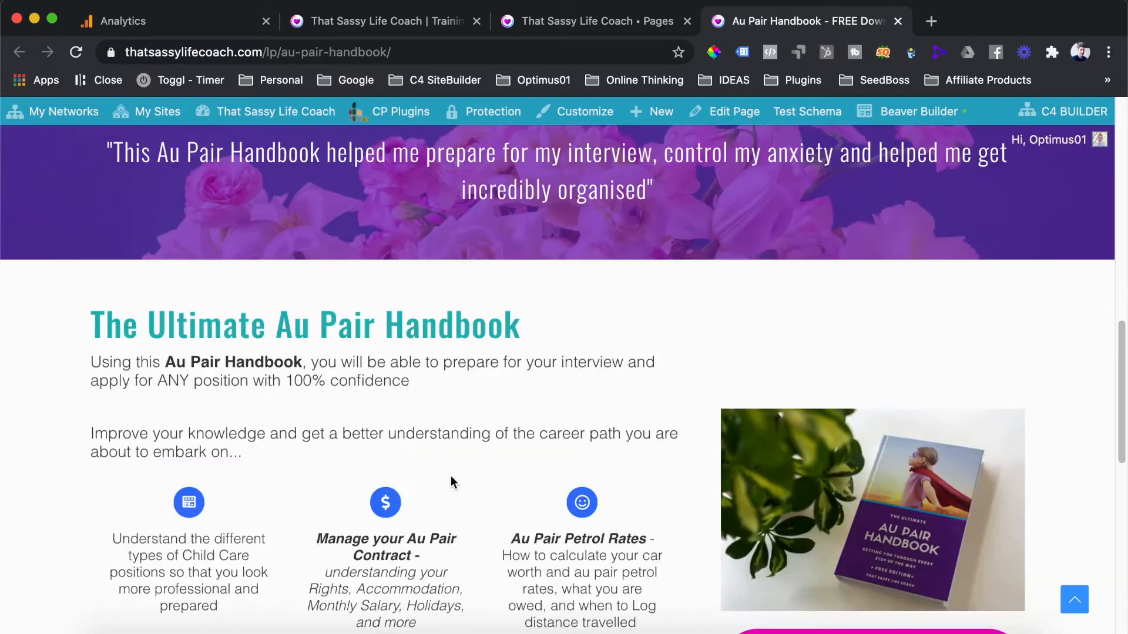
{"action": "scroll", "coordinate": [451, 481], "scroll_direction": "down", "scroll_amount": 5}
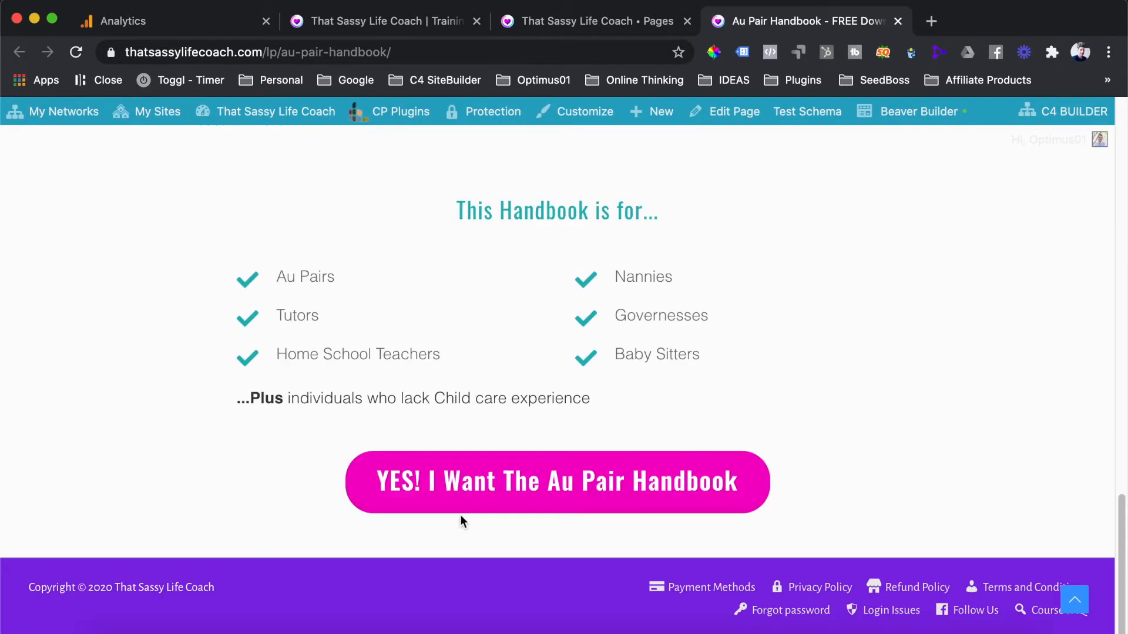
Step: View the handbook download form through "YES! I Want The Au Pair Handbook" and close it without entering details
{"action": "left_click", "coordinate": [468, 493]}
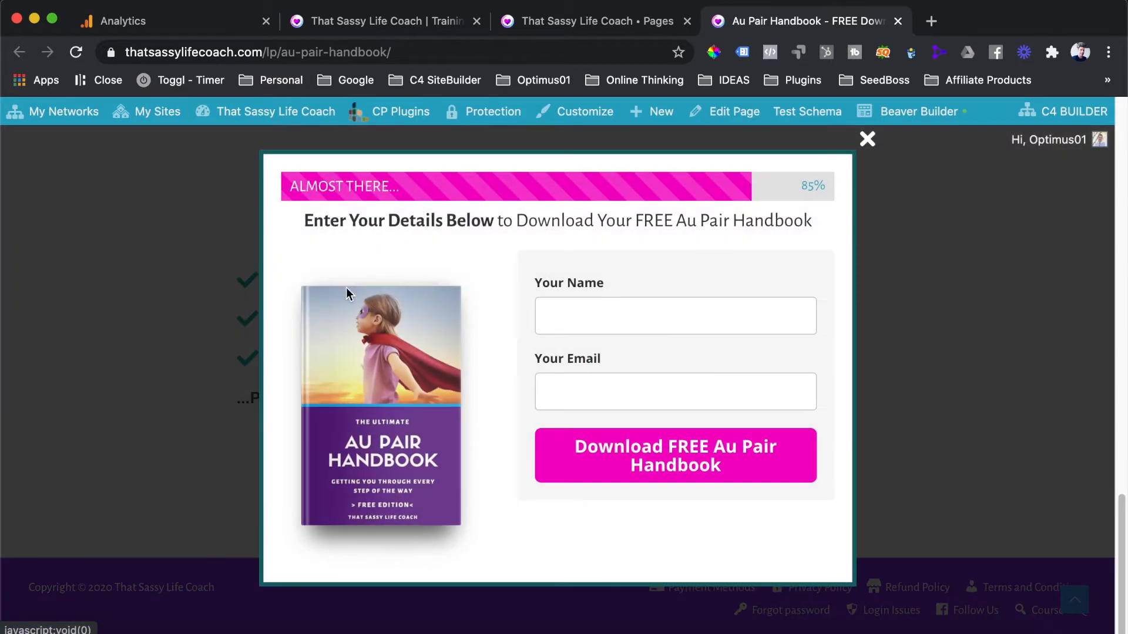
{"action": "left_click", "coordinate": [555, 310]}
{"action": "left_click", "coordinate": [504, 332]}
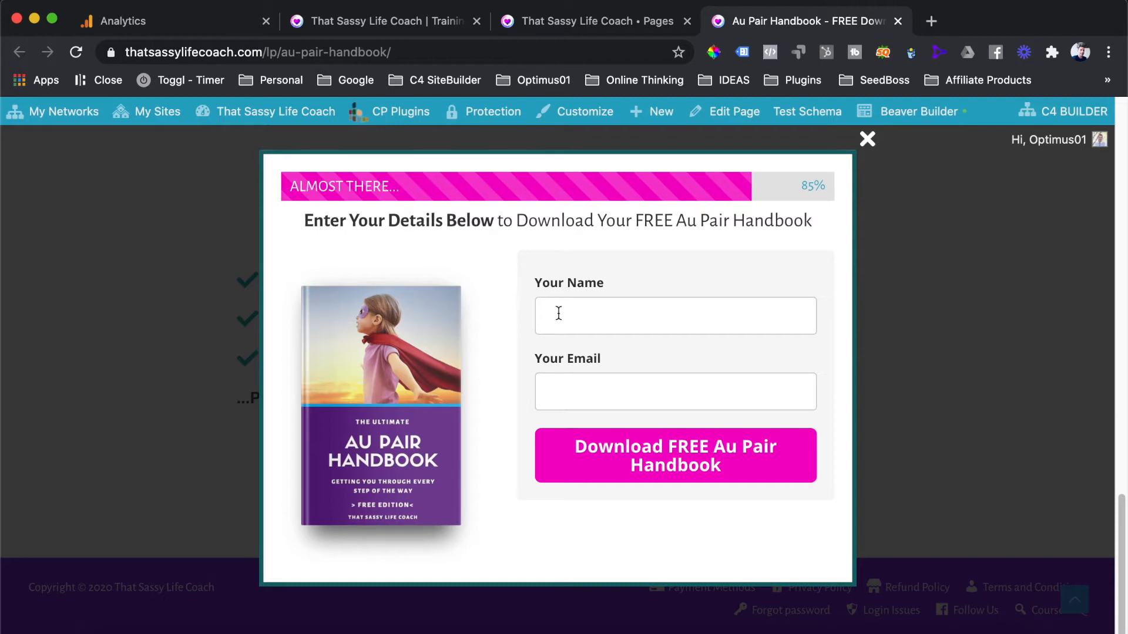
{"action": "left_click", "coordinate": [867, 140]}
{"action": "scroll", "coordinate": [620, 339], "scroll_direction": "up", "scroll_amount": 15}
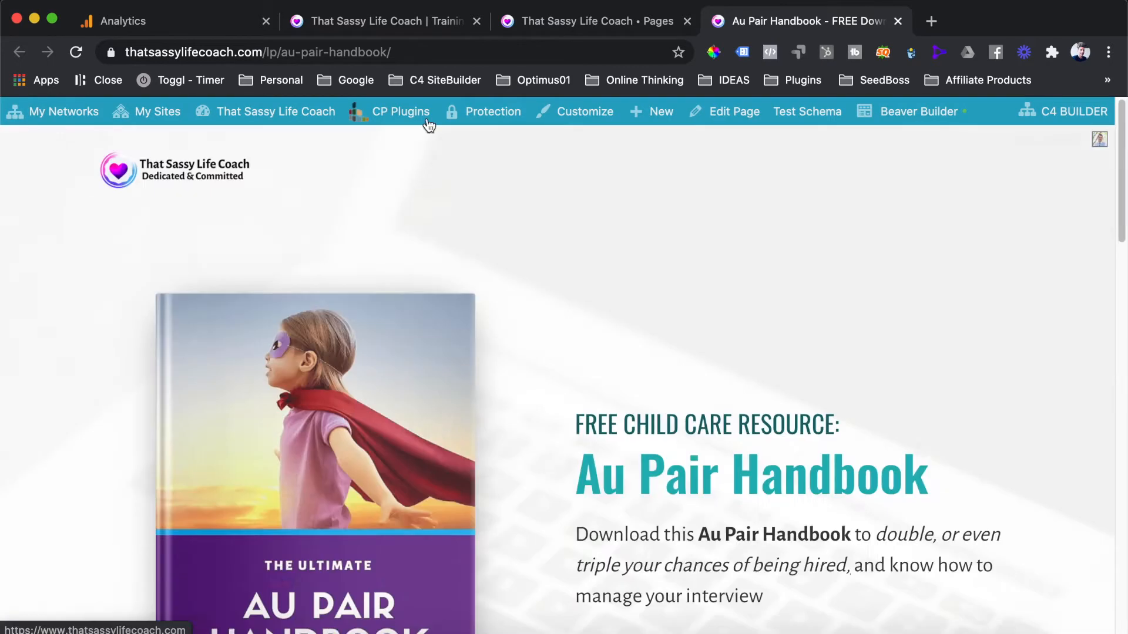
Step: Reload the full list of WordPress pages and locate the Au Pair Handbook page under the LP parent page
{"action": "left_click", "coordinate": [418, 22]}
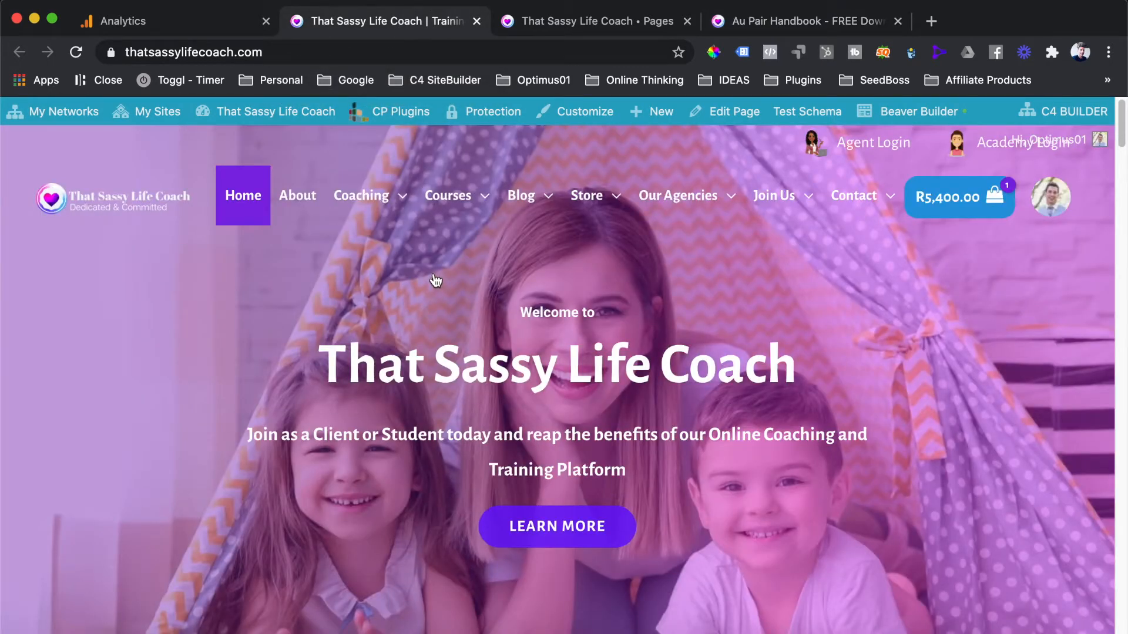
{"action": "left_click", "coordinate": [547, 22]}
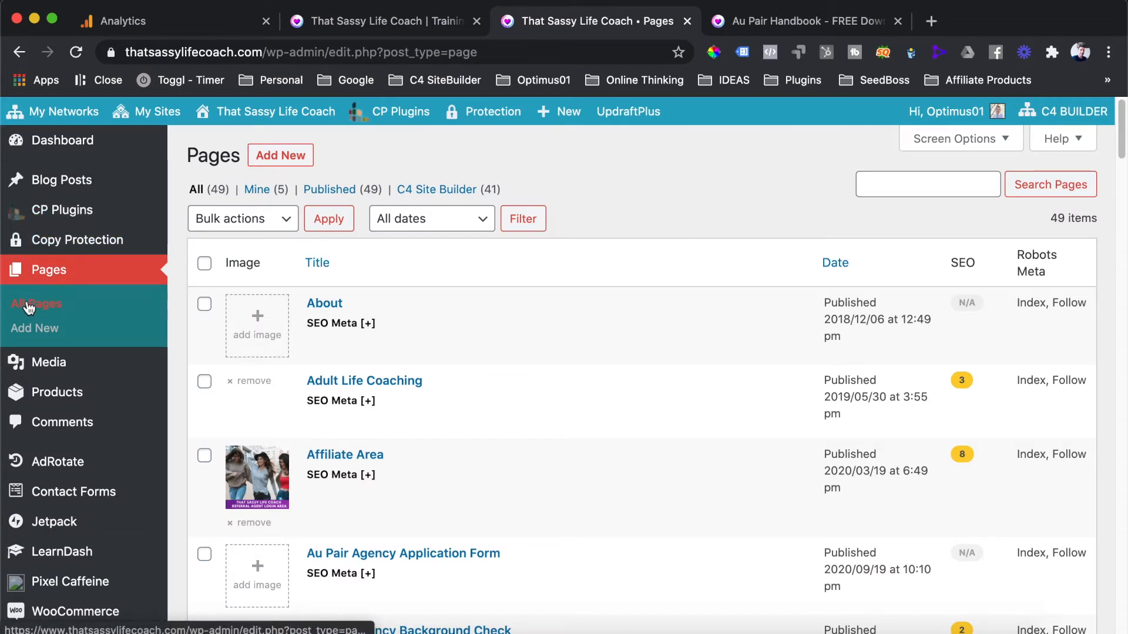
{"action": "left_click", "coordinate": [30, 305]}
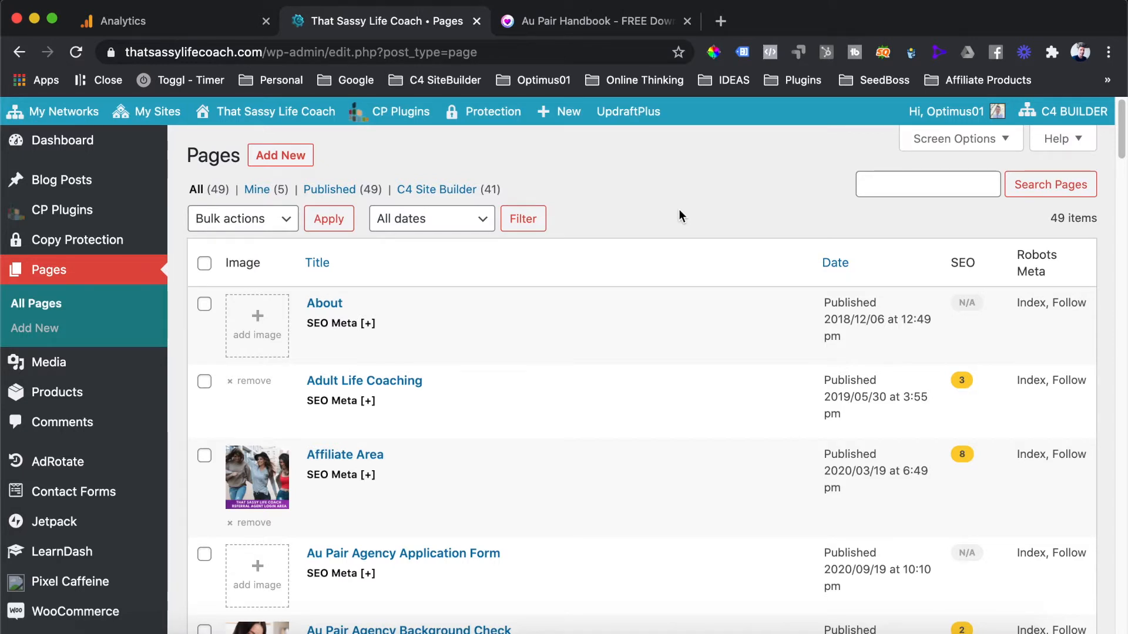
{"action": "scroll", "coordinate": [679, 216], "scroll_direction": "down", "scroll_amount": 12}
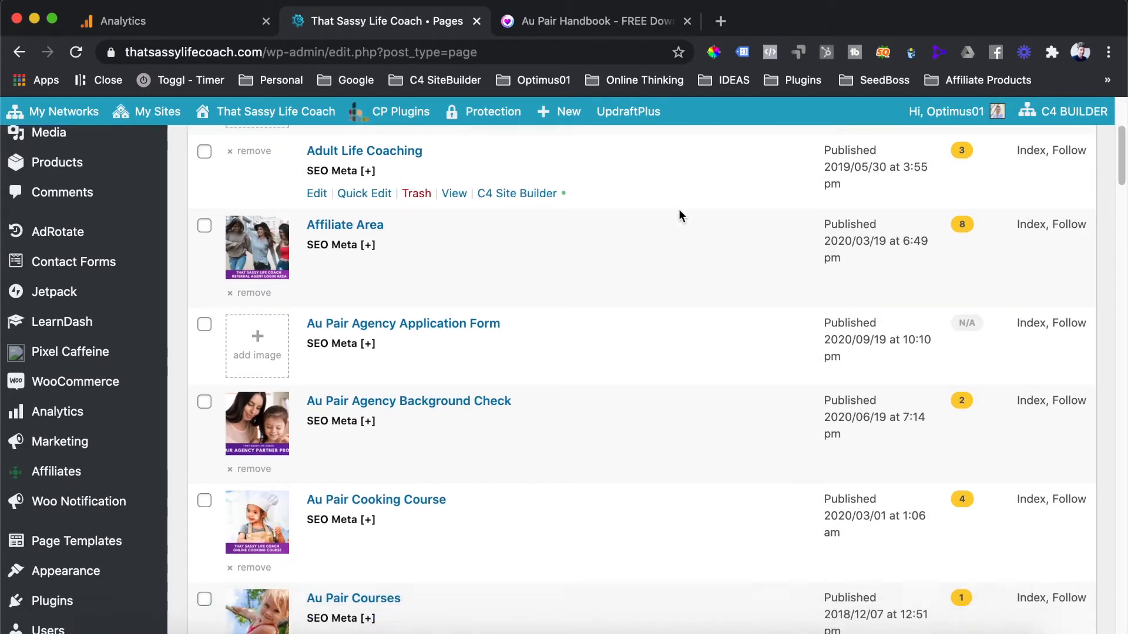
{"action": "scroll", "coordinate": [680, 217], "scroll_direction": "down", "scroll_amount": 18}
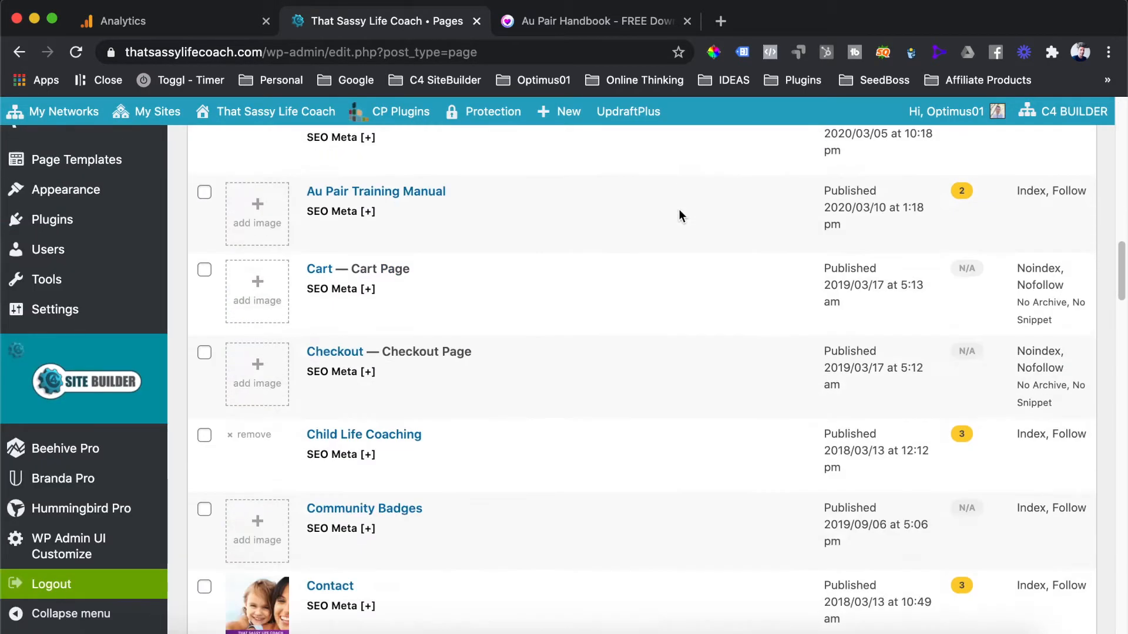
{"action": "scroll", "coordinate": [680, 216], "scroll_direction": "down", "scroll_amount": 8}
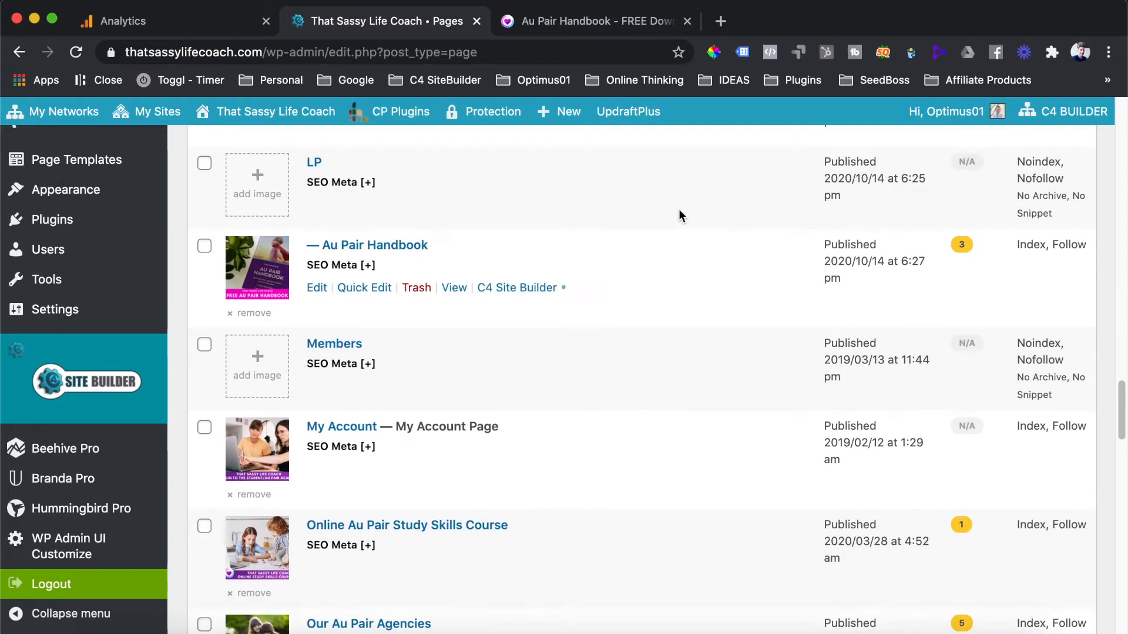
{"action": "scroll", "coordinate": [680, 216], "scroll_direction": "up", "scroll_amount": 2}
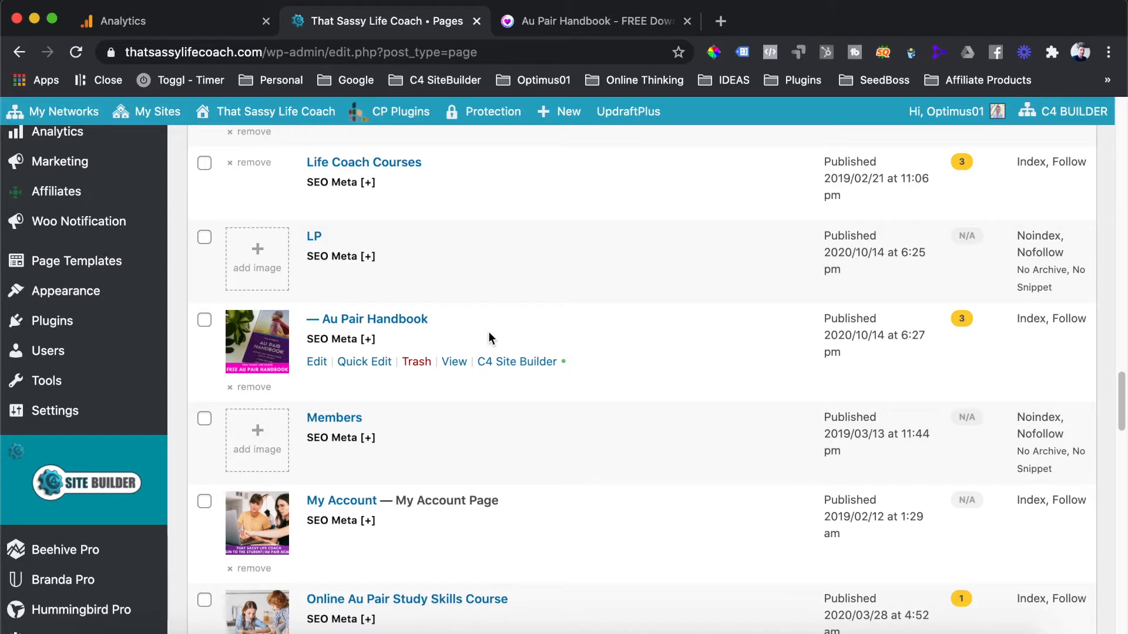
Step: Examine the /lp/ parent and au-pair-handbook slug in the landing page's web address
{"action": "left_click", "coordinate": [556, 21]}
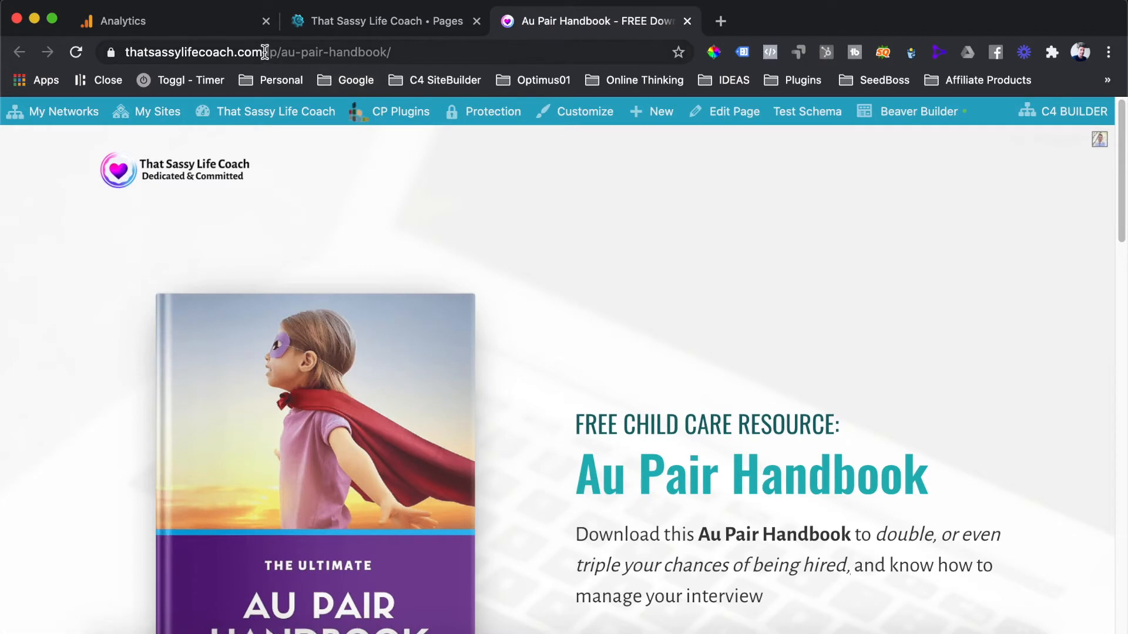
{"action": "left_click_drag", "start_coordinate": [265, 51], "coordinate": [356, 73]}
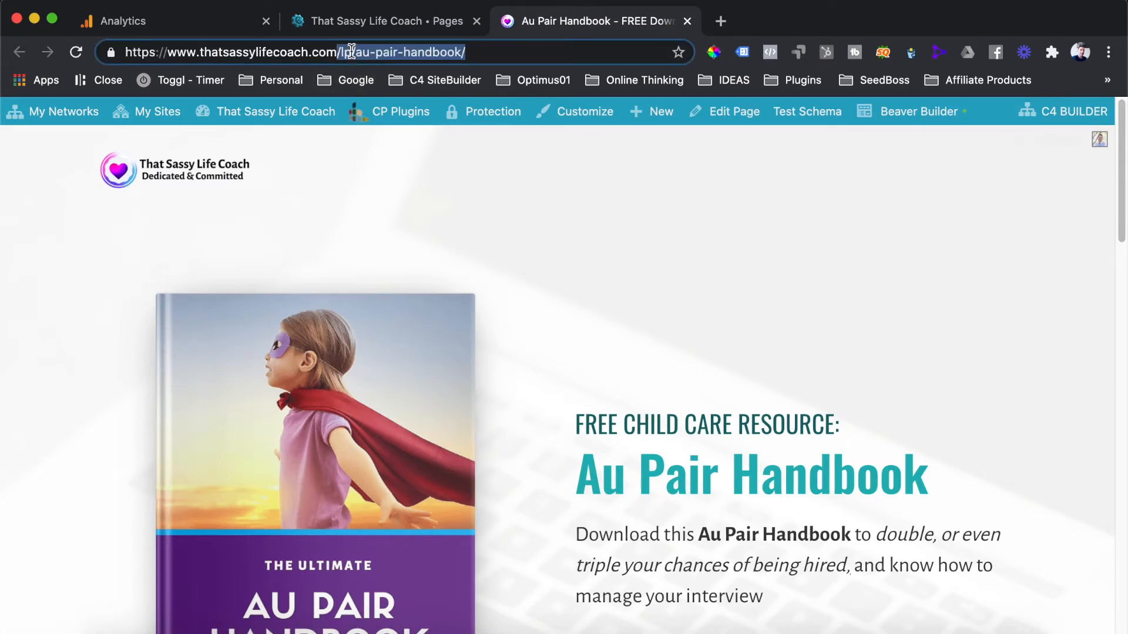
{"action": "left_click", "coordinate": [351, 52]}
{"action": "left_click_drag", "start_coordinate": [356, 52], "coordinate": [476, 51]}
Step: Find the Au Pair Handbook page under the TP parent in the WordPress page list and view it in a new tab
{"action": "left_click", "coordinate": [397, 27]}
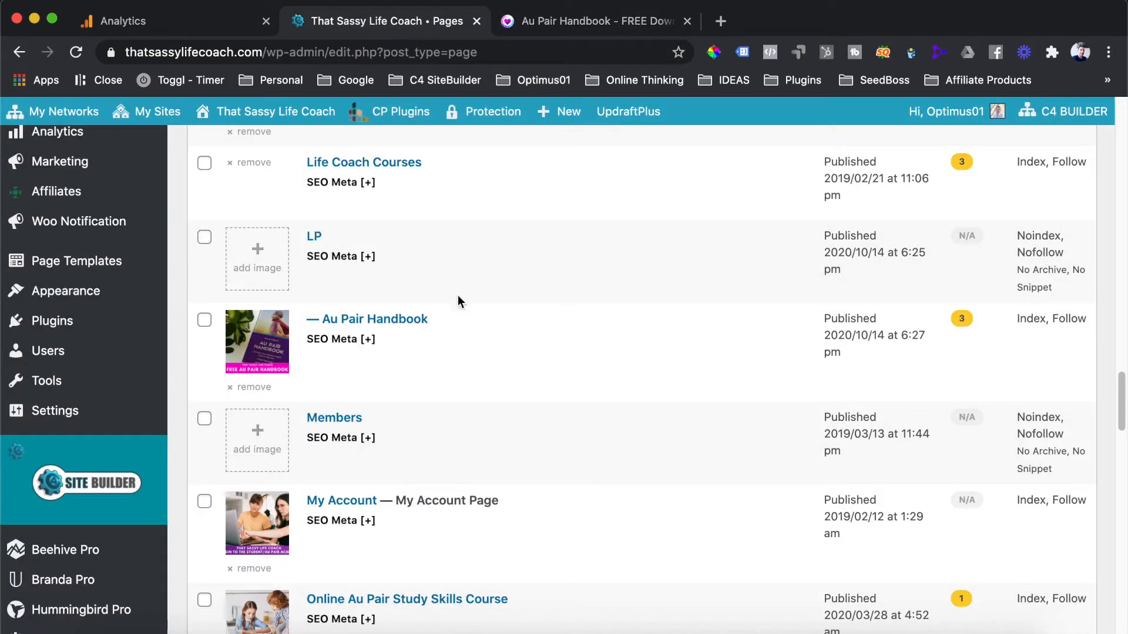
{"action": "scroll", "coordinate": [453, 293], "scroll_direction": "down", "scroll_amount": 5}
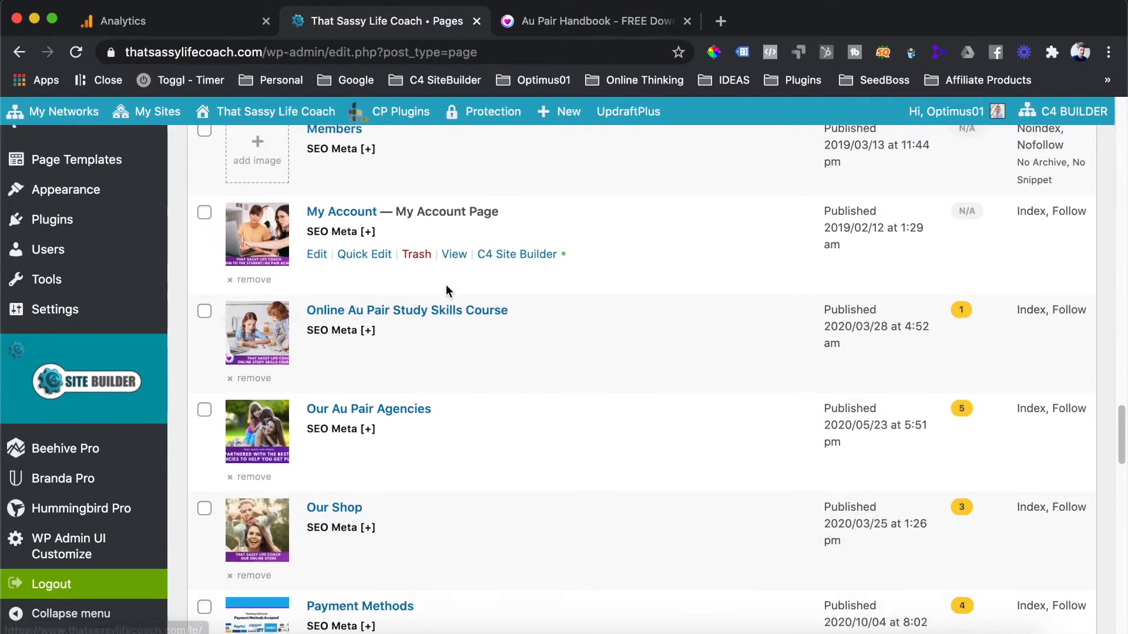
{"action": "scroll", "coordinate": [445, 286], "scroll_direction": "down", "scroll_amount": 20}
{"action": "mouse_move", "coordinate": [439, 329]}
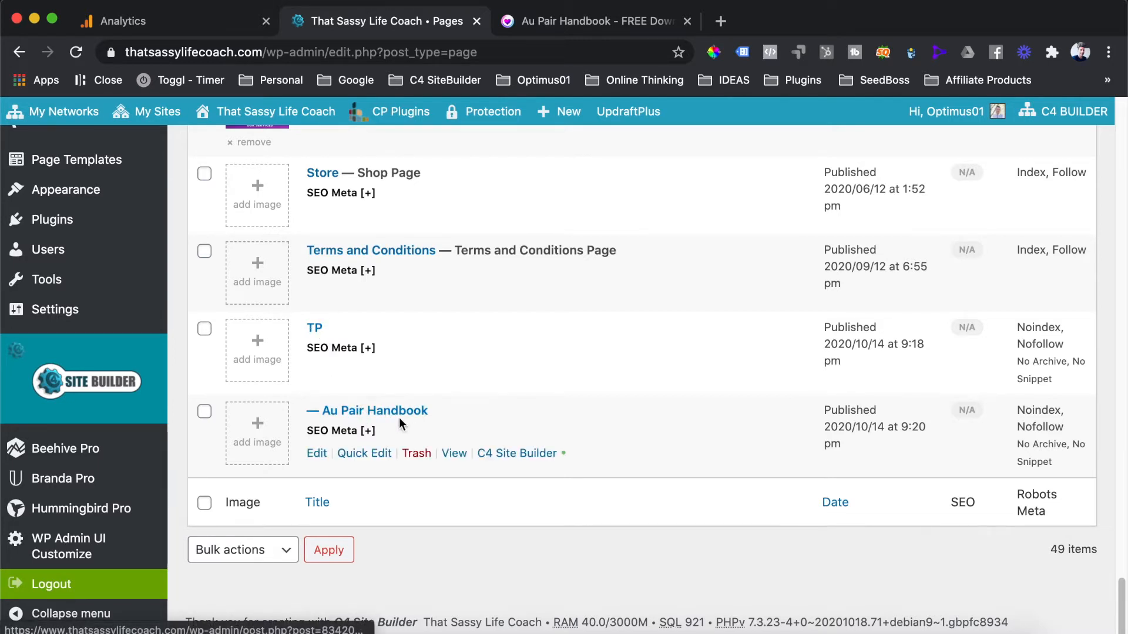
{"action": "right_click", "coordinate": [452, 452]}
{"action": "left_click", "coordinate": [496, 385]}
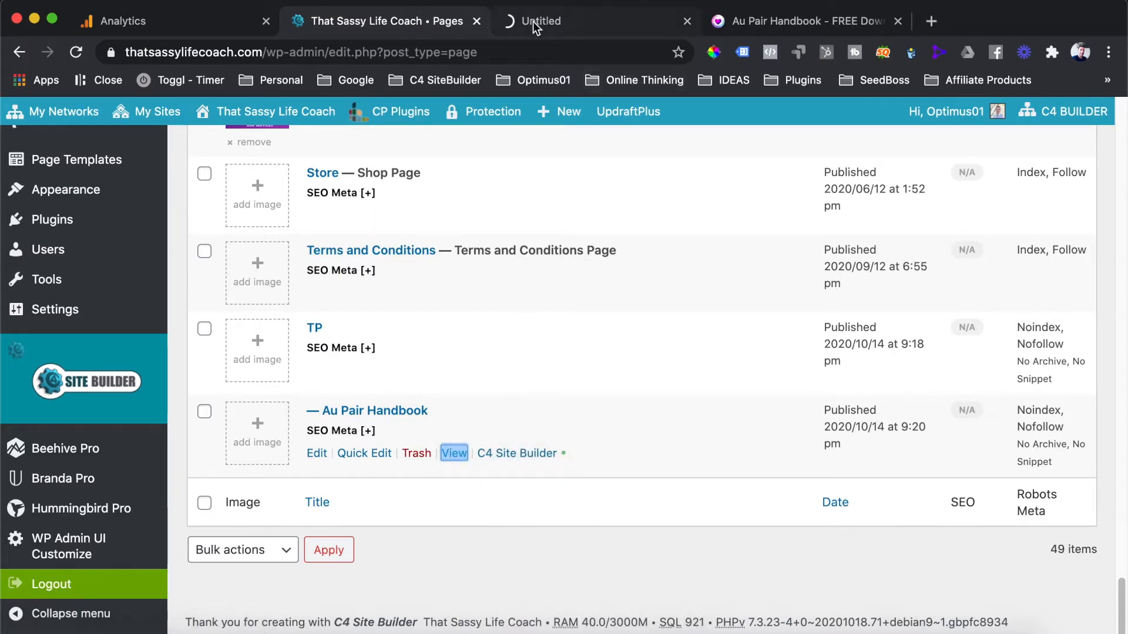
Step: Place the landing page's tab before the thank-you page's tab and highlight /lp/au-pair-handbook/ in the landing page's address
{"action": "left_click", "coordinate": [533, 22]}
{"action": "left_click_drag", "start_coordinate": [770, 24], "coordinate": [552, 29]}
{"action": "left_click", "coordinate": [263, 51]}
{"action": "left_click_drag", "start_coordinate": [336, 52], "coordinate": [493, 52]}
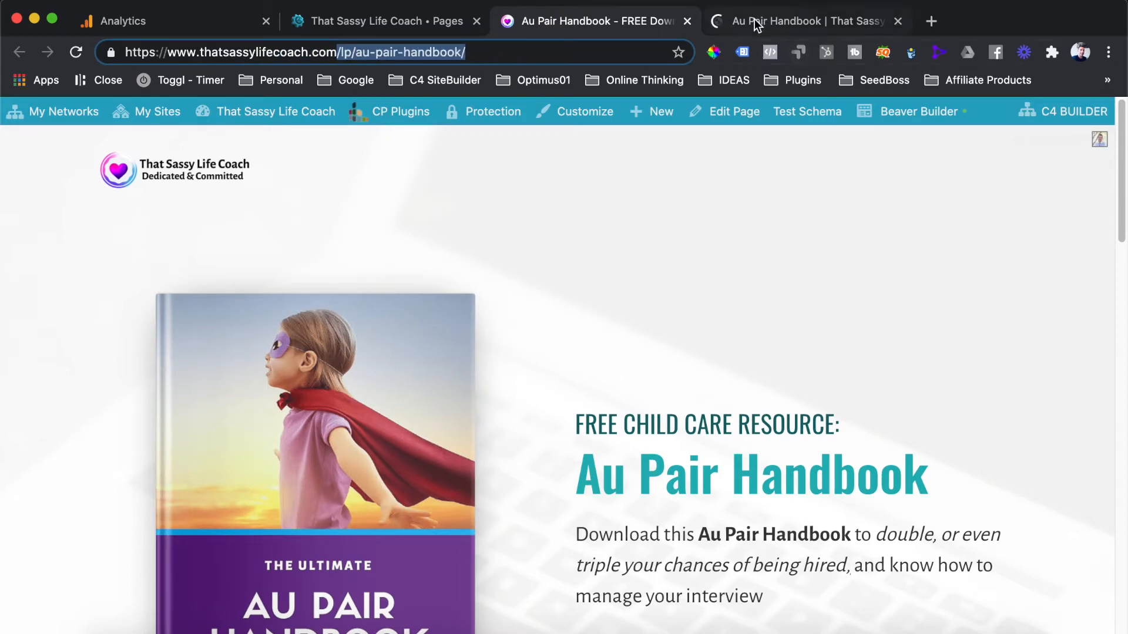
Step: Examine the /tp/ part of the thank-you page's address and return to the landing page for comparison
{"action": "left_click", "coordinate": [739, 27]}
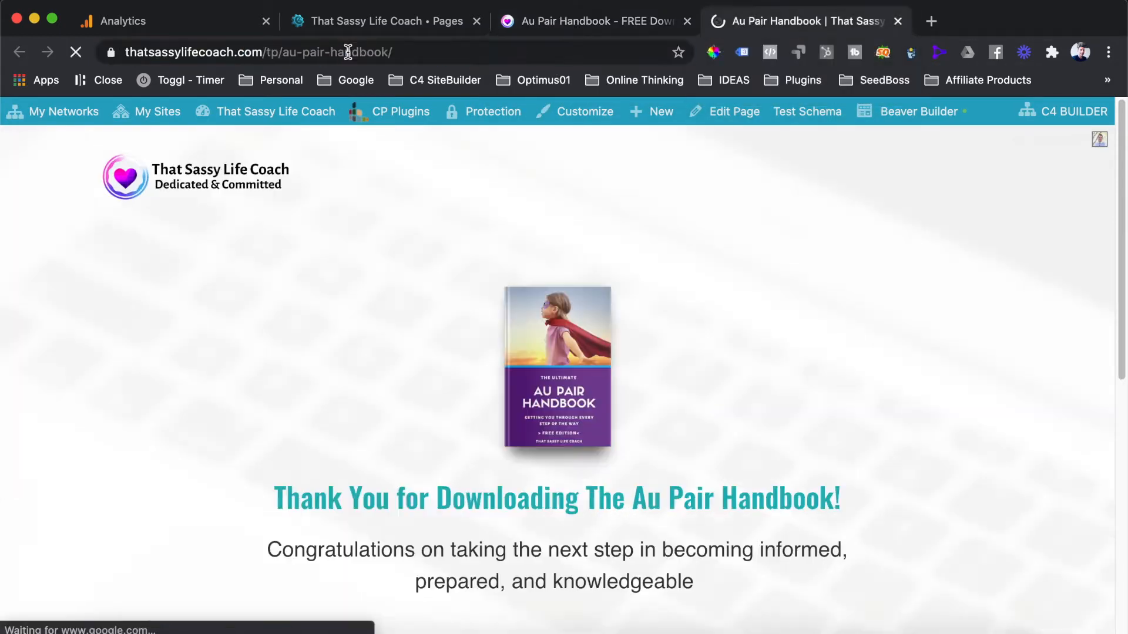
{"action": "left_click_drag", "start_coordinate": [271, 52], "coordinate": [281, 51]}
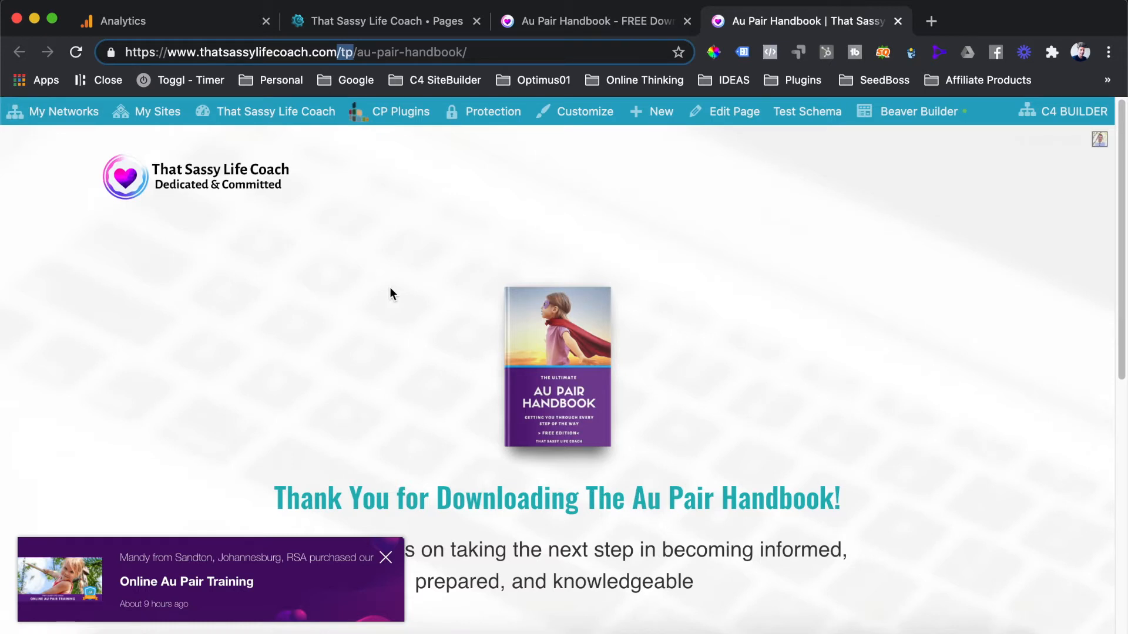
{"action": "left_click", "coordinate": [391, 288]}
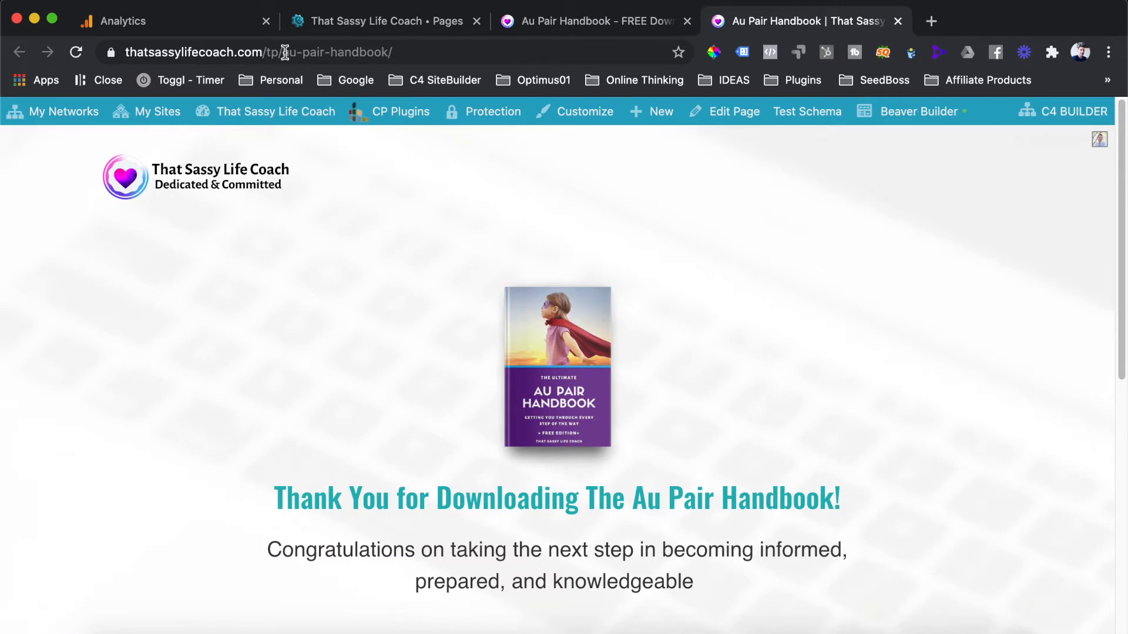
{"action": "left_click_drag", "start_coordinate": [285, 53], "coordinate": [126, 52]}
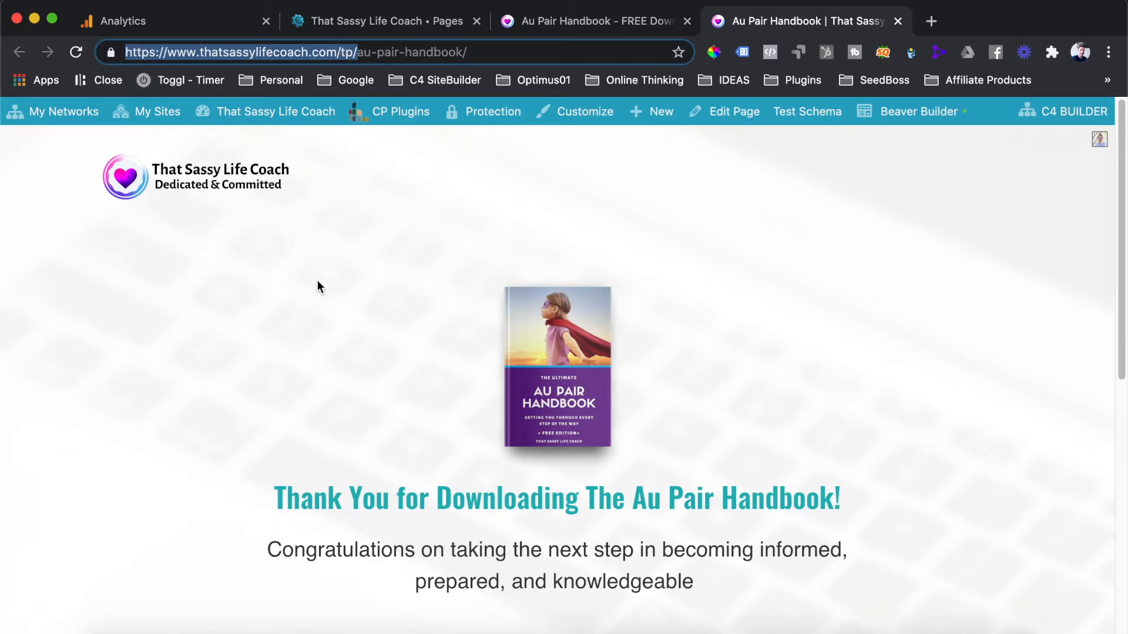
{"action": "left_click", "coordinate": [591, 21]}
{"action": "left_click", "coordinate": [387, 191]}
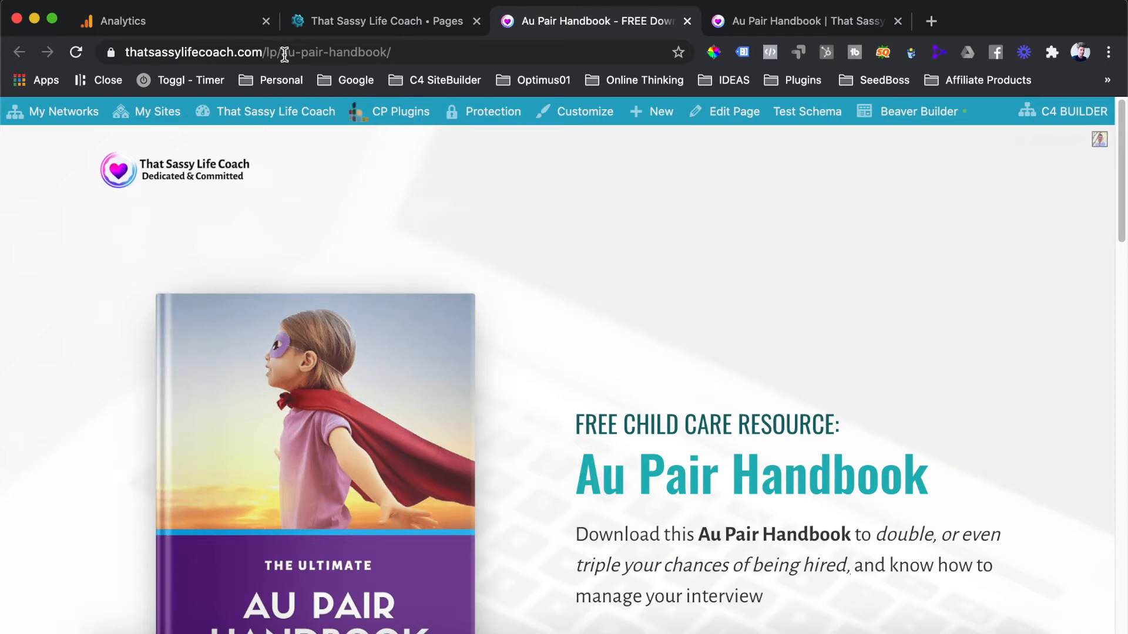
Step: Highlight the landing page's address up to /lp/ and the thank-you page's address up to /tp/ to compare their parent paths
{"action": "left_click_drag", "start_coordinate": [284, 54], "coordinate": [118, 58]}
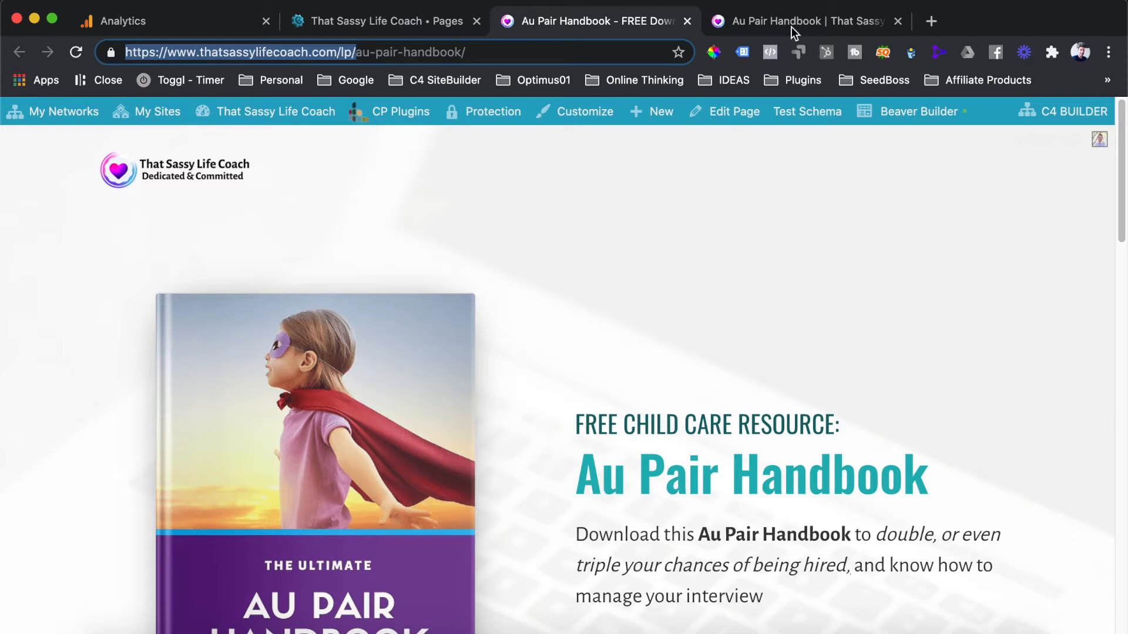
{"action": "left_click", "coordinate": [730, 21]}
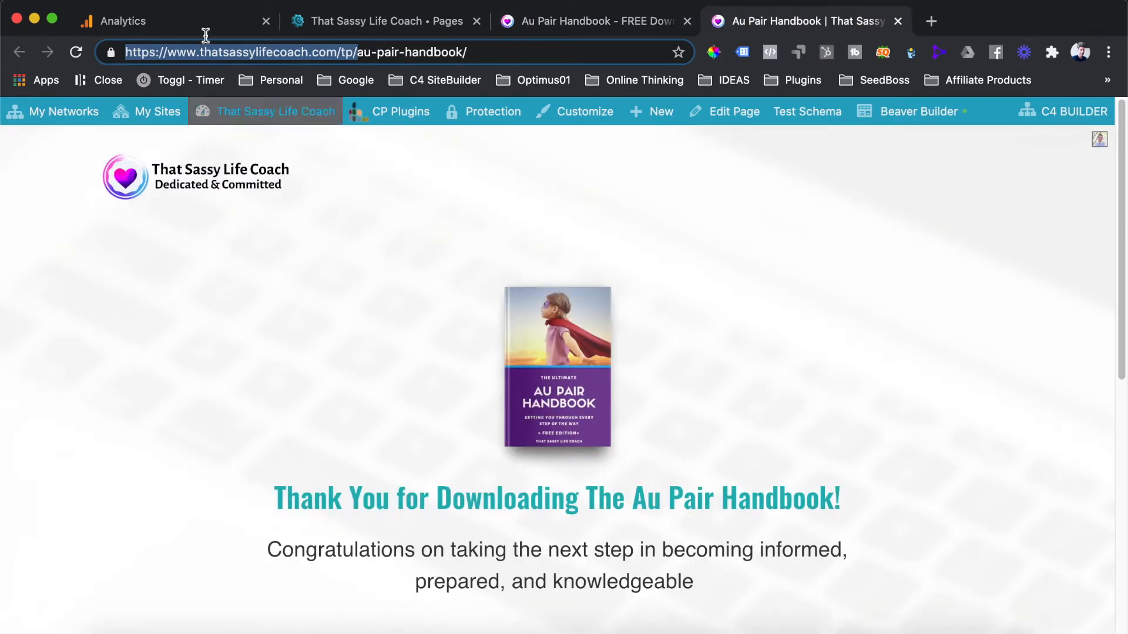
{"action": "left_click", "coordinate": [177, 52]}
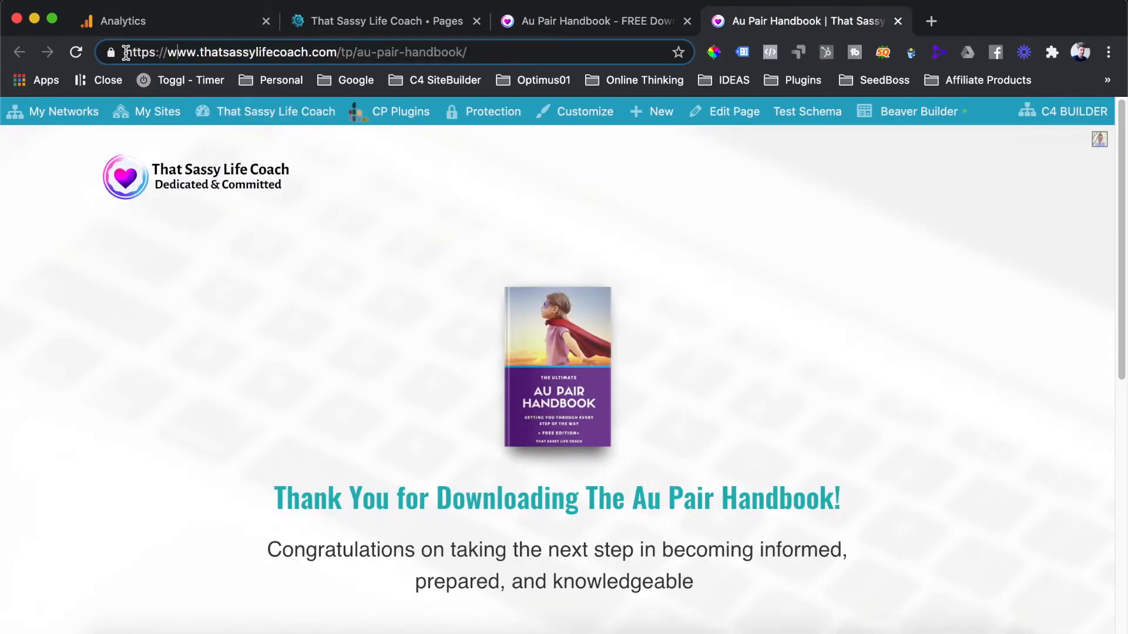
{"action": "left_click_drag", "start_coordinate": [125, 52], "coordinate": [359, 52]}
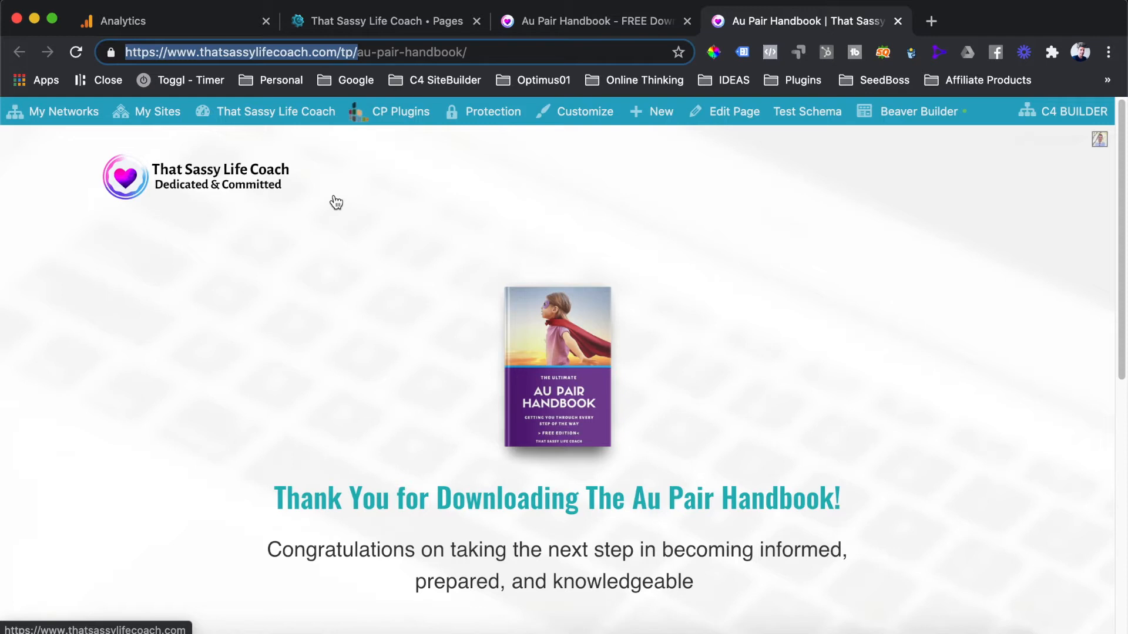
Step: Examine the thank-you page and its /tp/au-pair-handbook/ path, and compare it with the landing page's /lp/au-pair-handbook/ path
{"action": "left_click", "coordinate": [339, 52]}
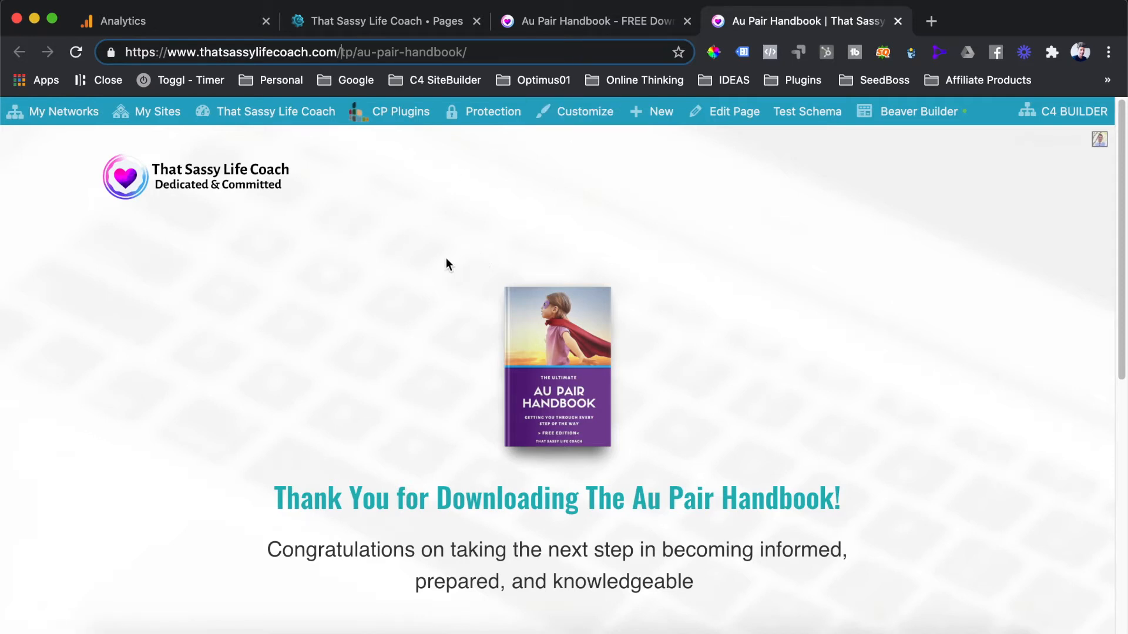
{"action": "scroll", "coordinate": [446, 259], "scroll_direction": "down", "scroll_amount": 1}
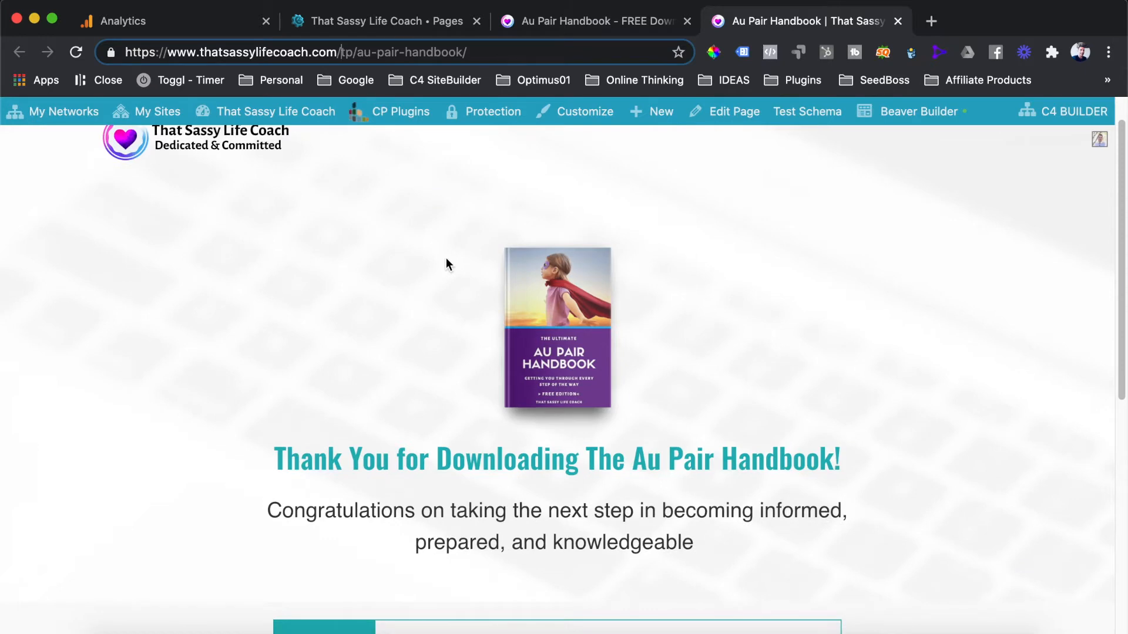
{"action": "scroll", "coordinate": [446, 264], "scroll_direction": "up", "scroll_amount": 1}
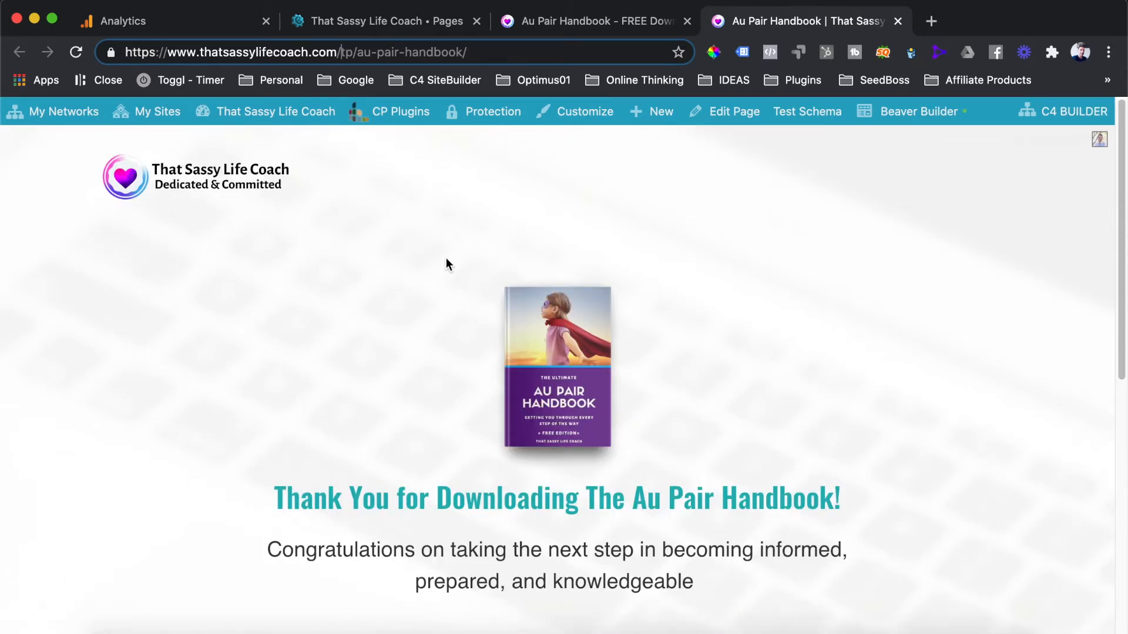
{"action": "left_click", "coordinate": [561, 23]}
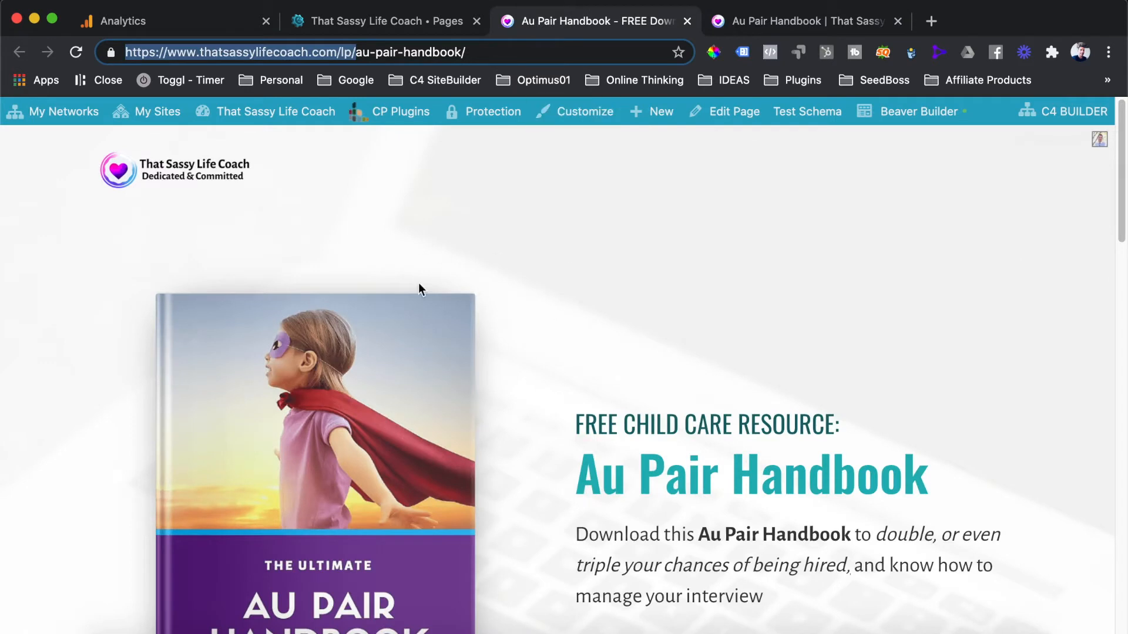
{"action": "left_click", "coordinate": [363, 51]}
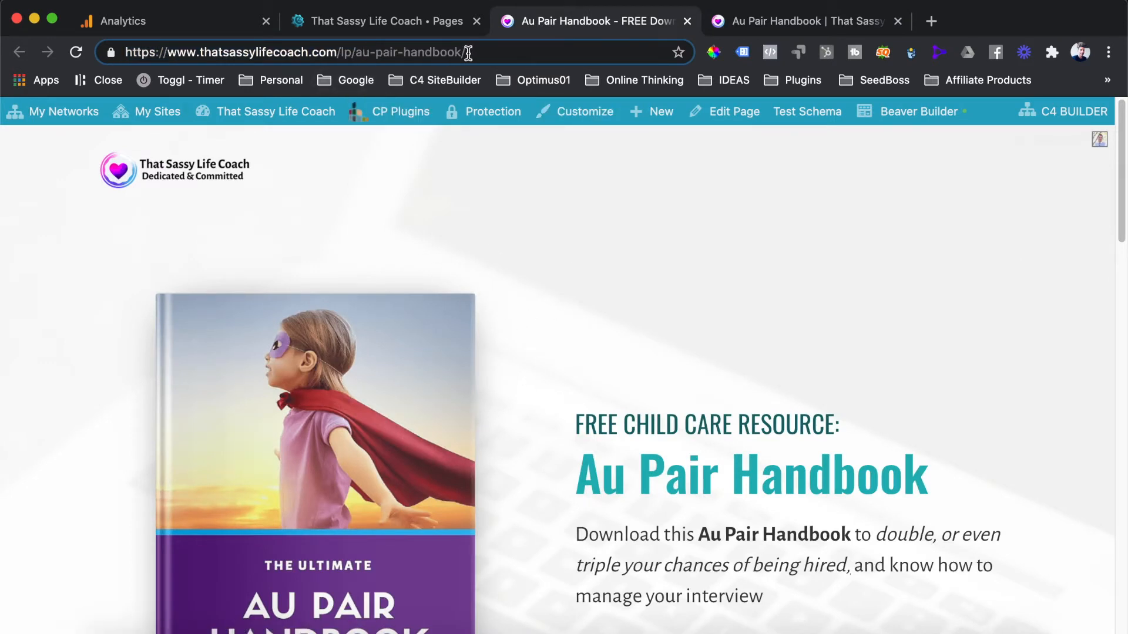
Step: Switch to Google Analytics and start a new goal in the admin settings of the That Sassy Life Coach view
{"action": "left_click", "coordinate": [215, 26]}
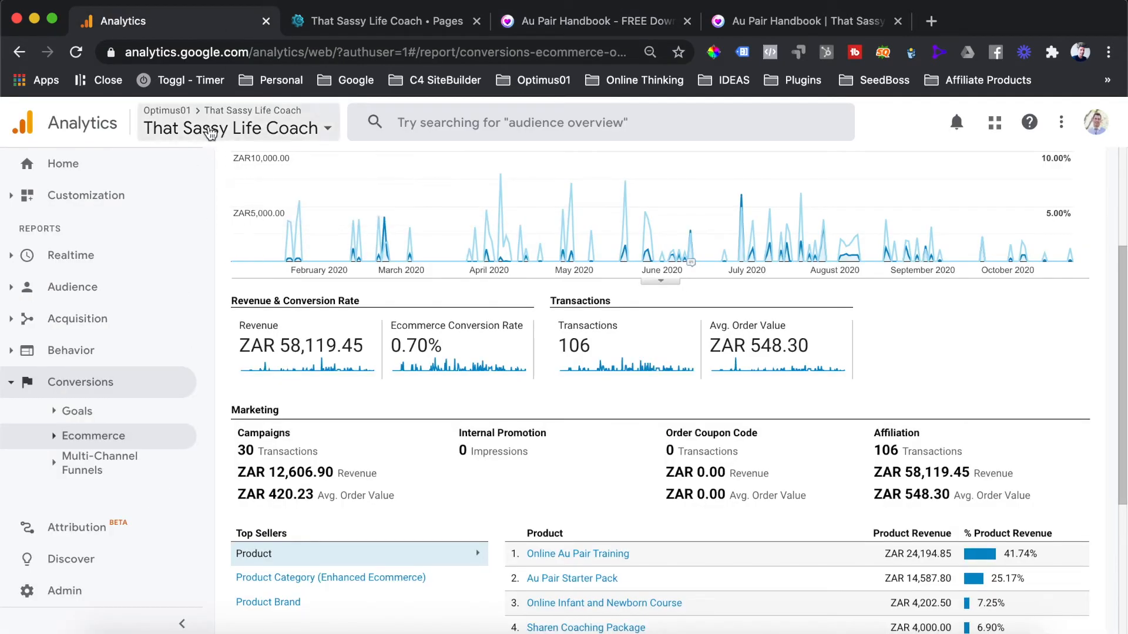
{"action": "left_click", "coordinate": [90, 171]}
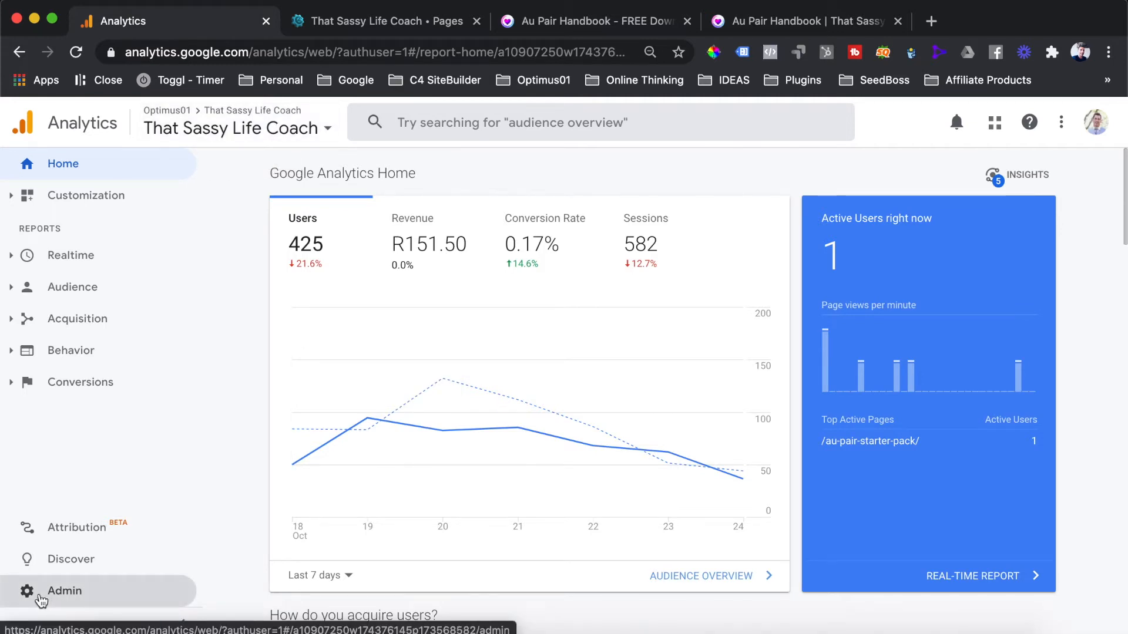
{"action": "left_click", "coordinate": [42, 599]}
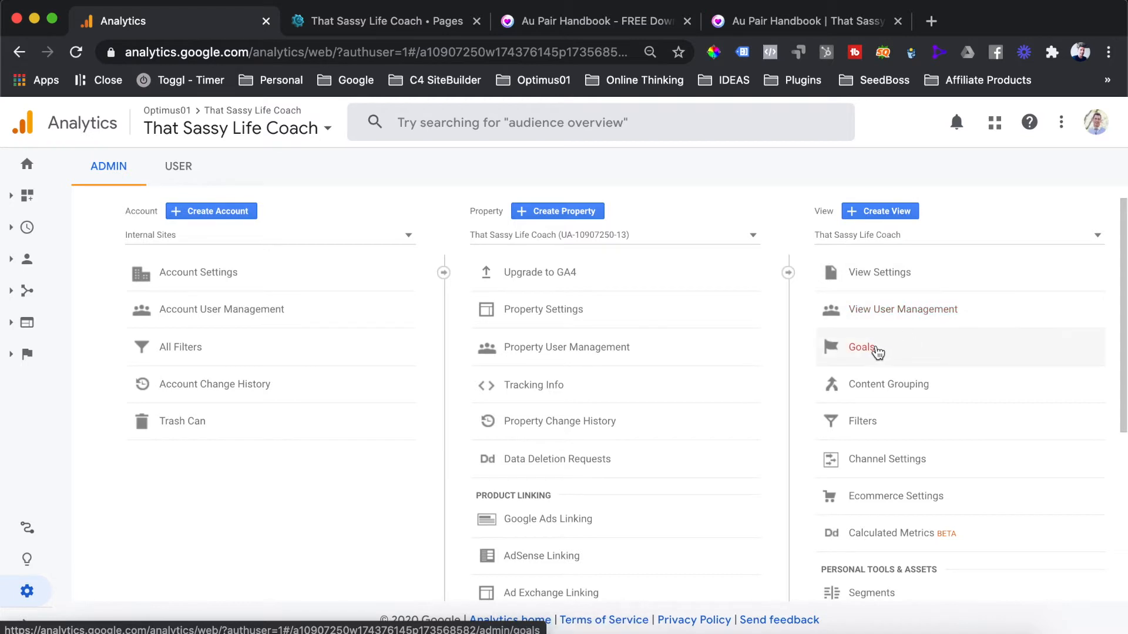
{"action": "left_click", "coordinate": [862, 348]}
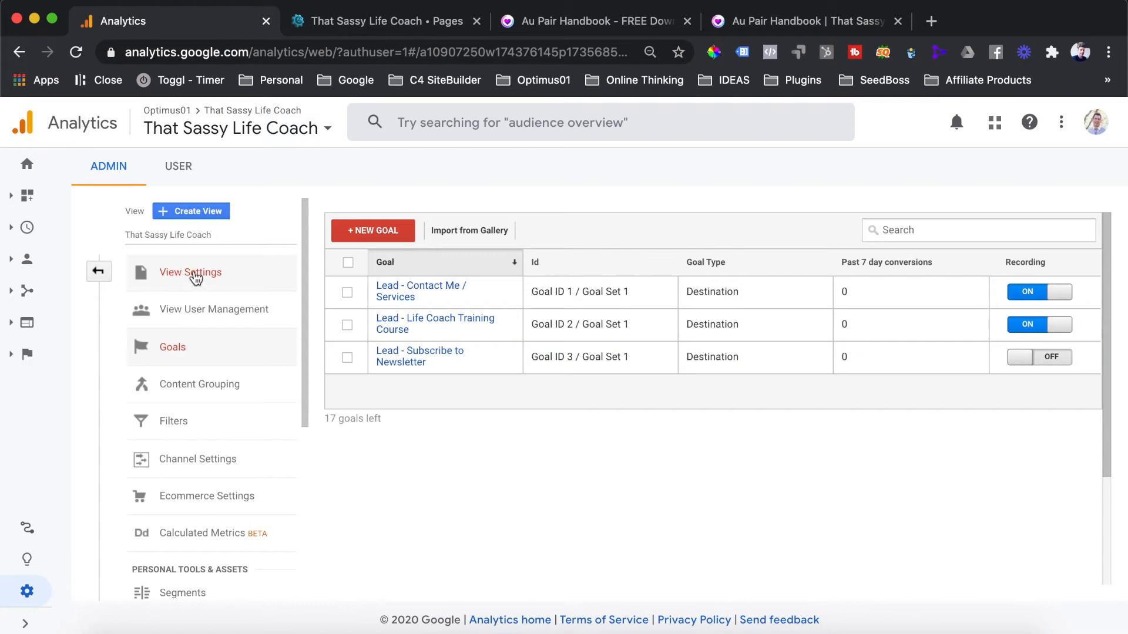
{"action": "left_click", "coordinate": [360, 233]}
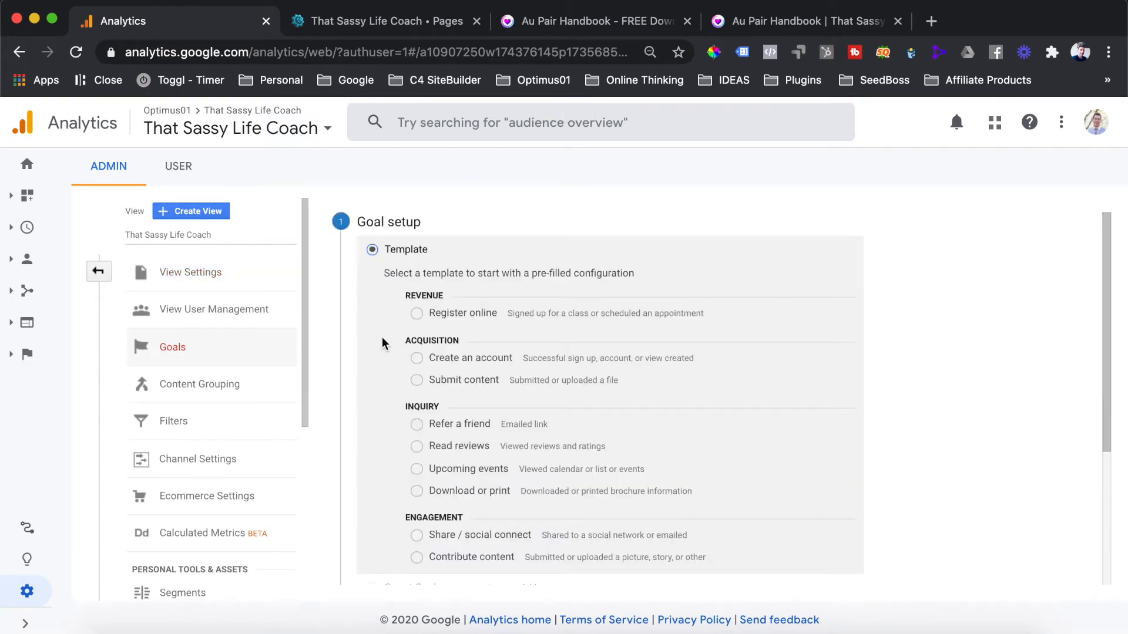
Step: Review the goal templates, choose the Custom goal setup and continue to the goal description
{"action": "scroll", "coordinate": [382, 342], "scroll_direction": "down", "scroll_amount": 2}
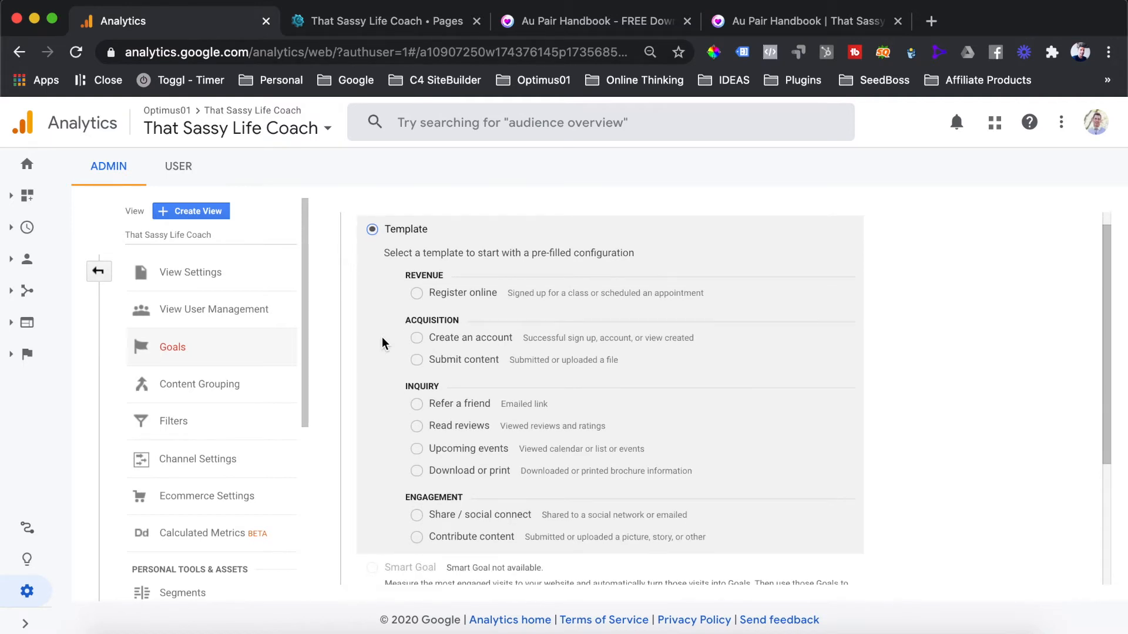
{"action": "scroll", "coordinate": [382, 342], "scroll_direction": "down", "scroll_amount": 3}
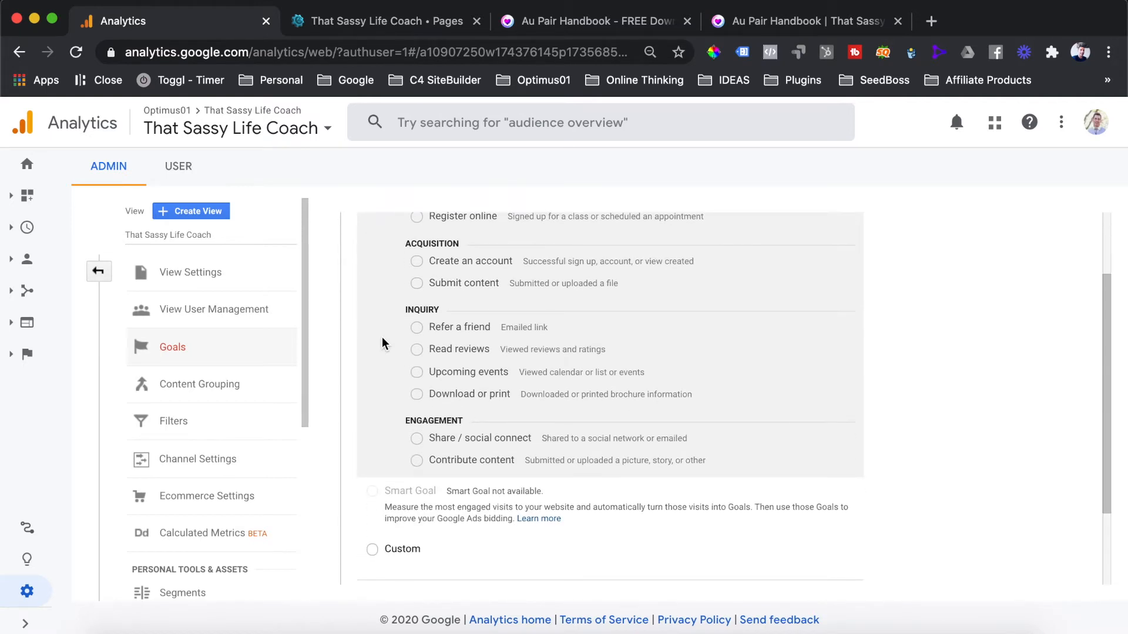
{"action": "scroll", "coordinate": [382, 343], "scroll_direction": "up", "scroll_amount": 3}
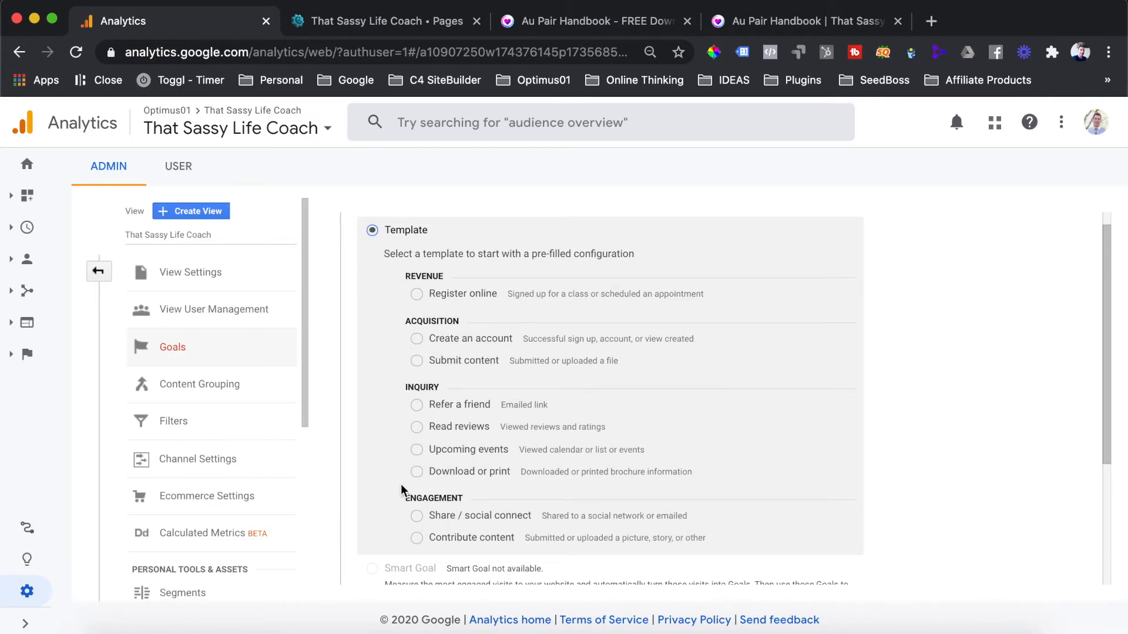
{"action": "scroll", "coordinate": [401, 489], "scroll_direction": "down", "scroll_amount": 6}
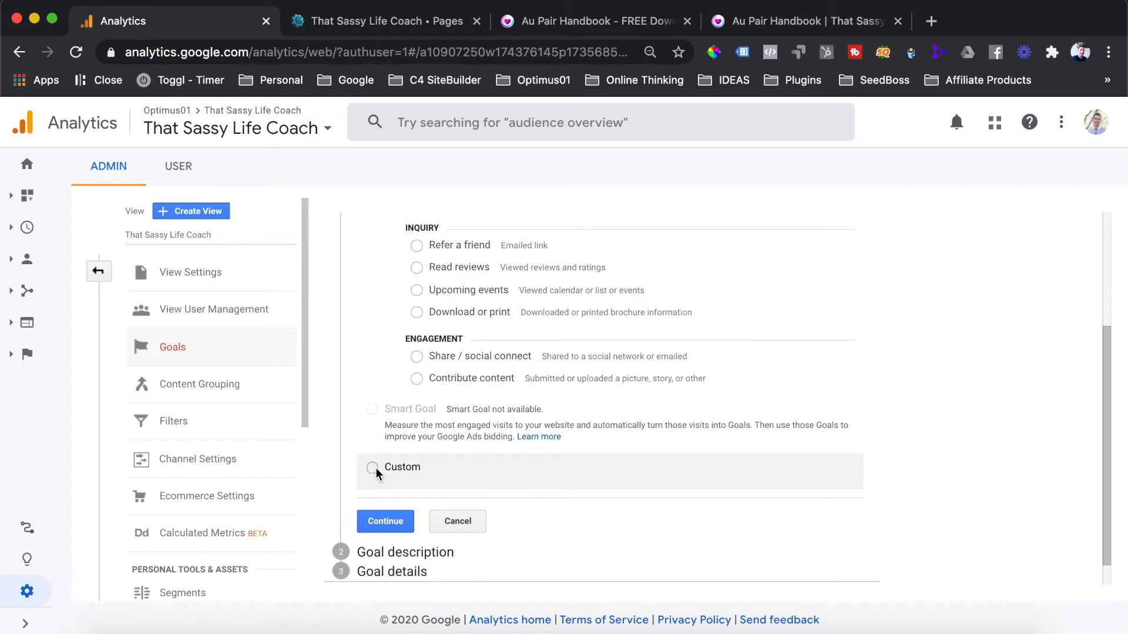
{"action": "left_click", "coordinate": [372, 468]}
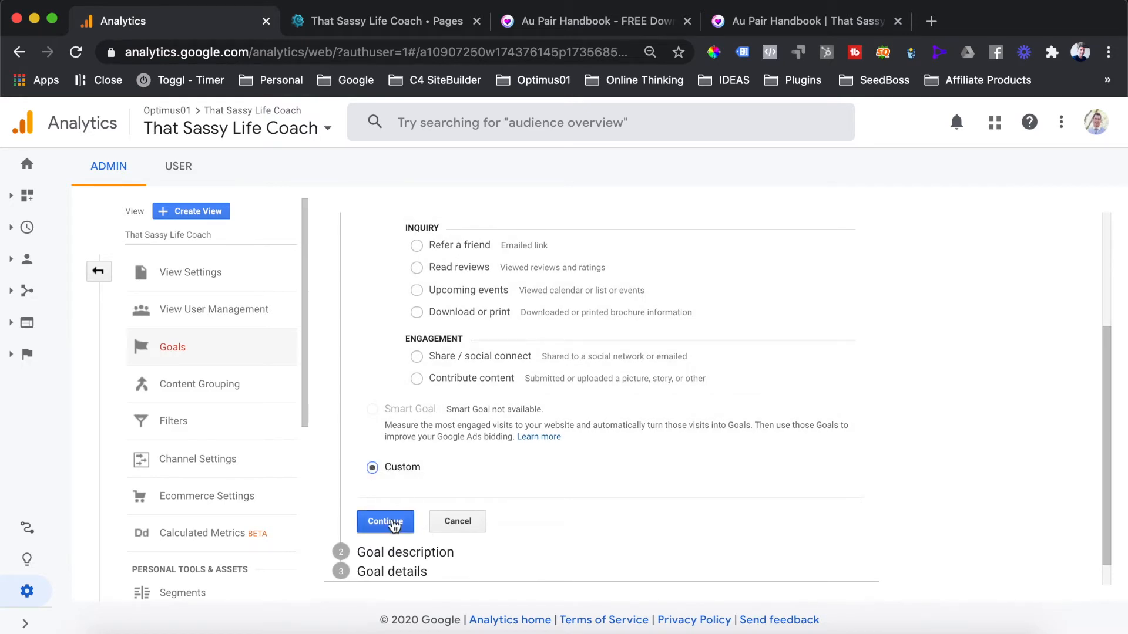
{"action": "left_click", "coordinate": [392, 523]}
Step: Name the goal "Lead: Au Pair Handbook"
{"action": "left_click", "coordinate": [381, 308]}
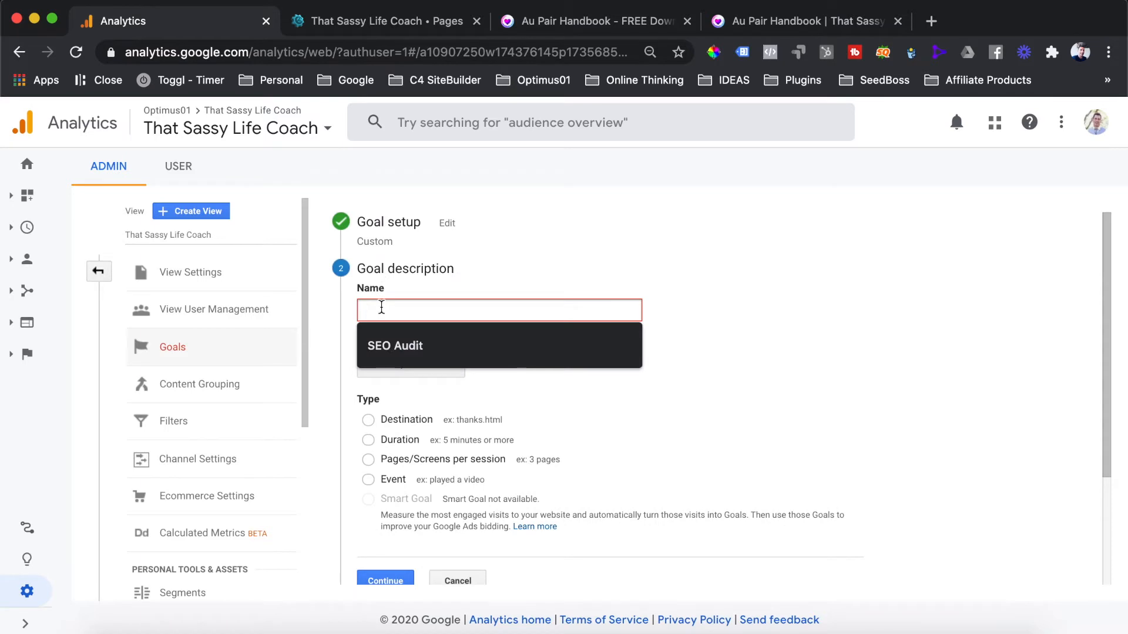
{"action": "type", "text": "LE"}
{"action": "type", "text": "ea"}
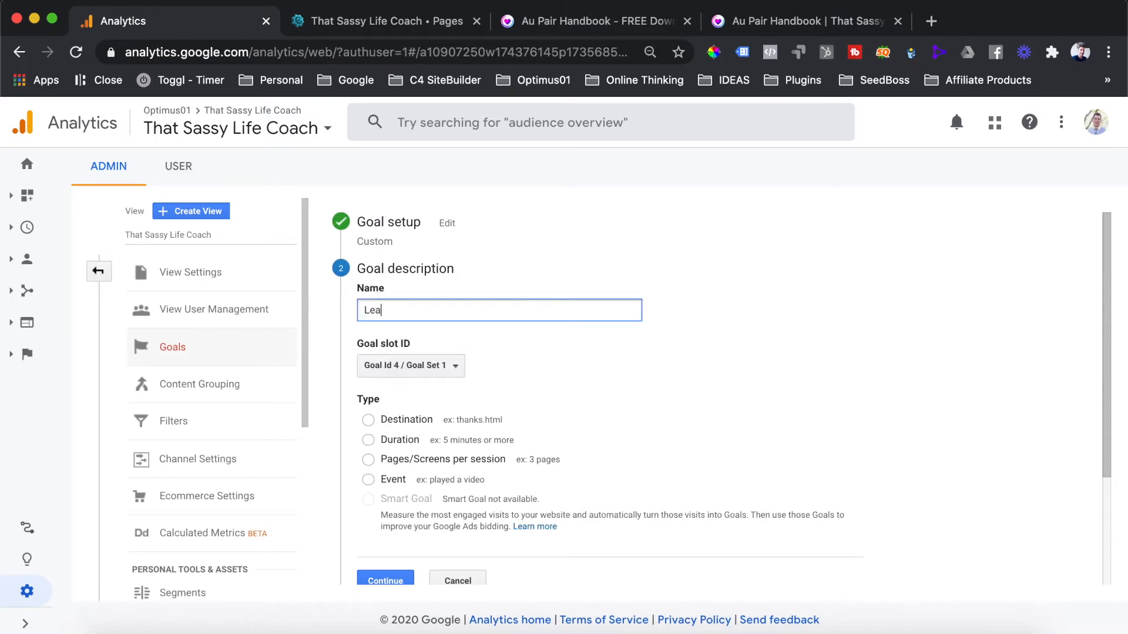
{"action": "type", "text": "d: Au Pair Handbook"}
{"action": "left_click", "coordinate": [577, 356]}
{"action": "left_click_drag", "start_coordinate": [396, 310], "coordinate": [473, 313]}
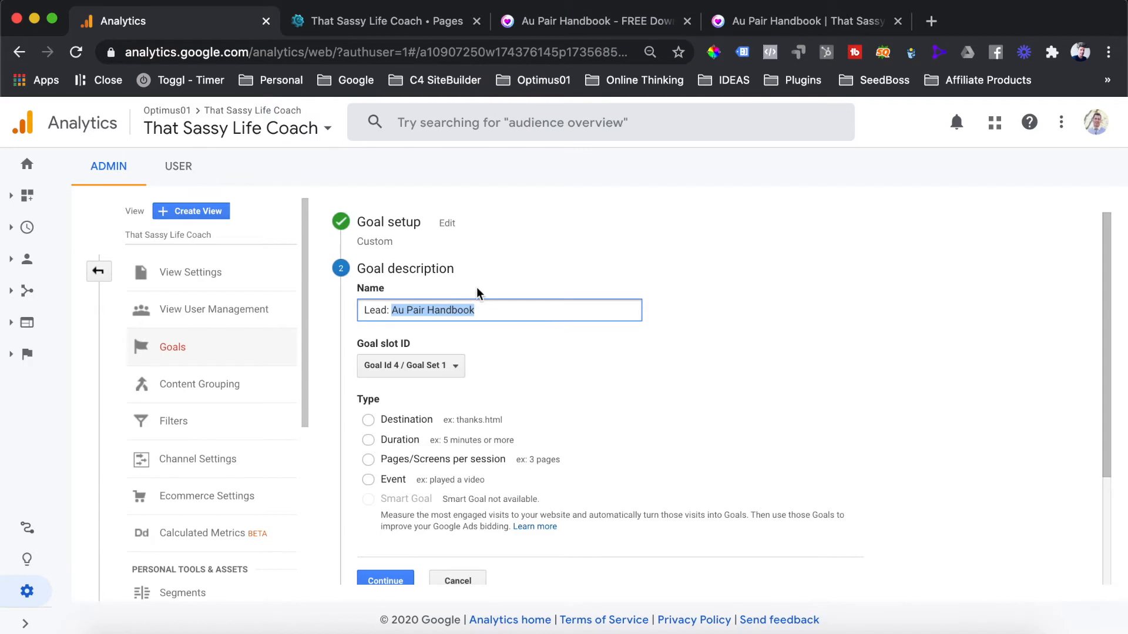
{"action": "left_click", "coordinate": [373, 311]}
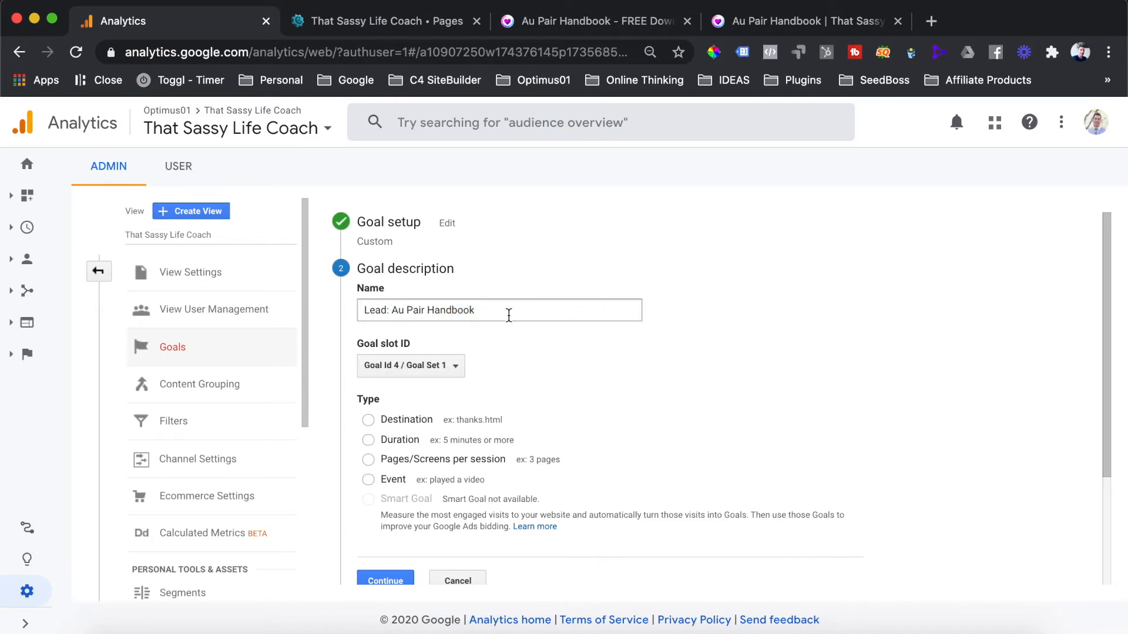
Step: Look through the available goal slot IDs and keep Goal Id 4 / Goal Set 1 for the goal
{"action": "scroll", "coordinate": [445, 368], "scroll_direction": "down", "scroll_amount": 2}
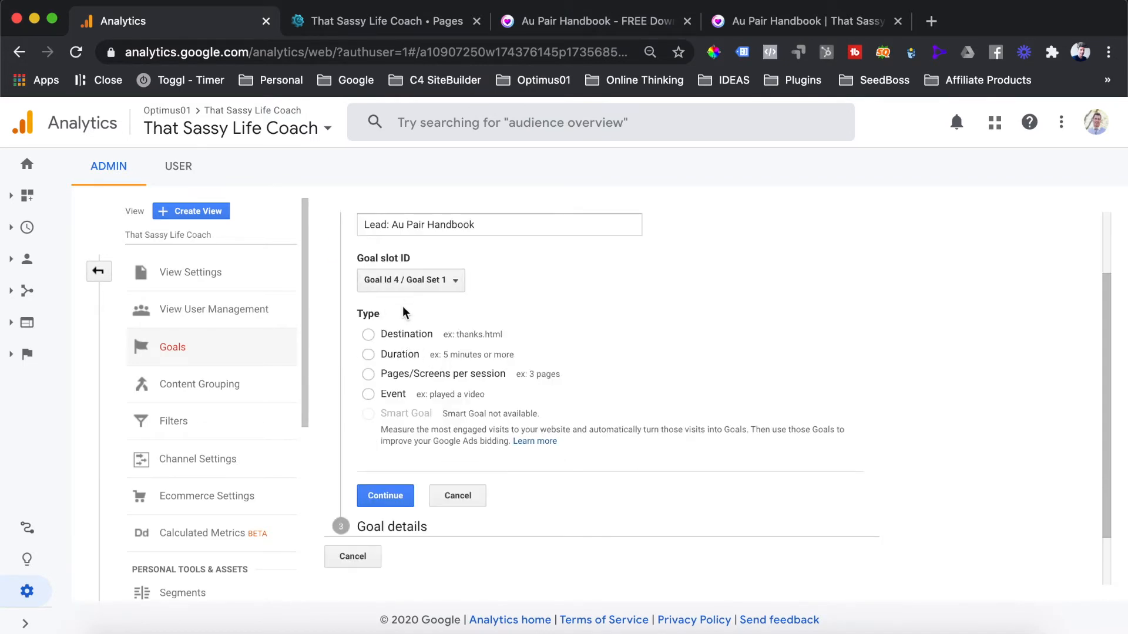
{"action": "left_click", "coordinate": [405, 281]}
{"action": "scroll", "coordinate": [382, 370], "scroll_direction": "down", "scroll_amount": 4}
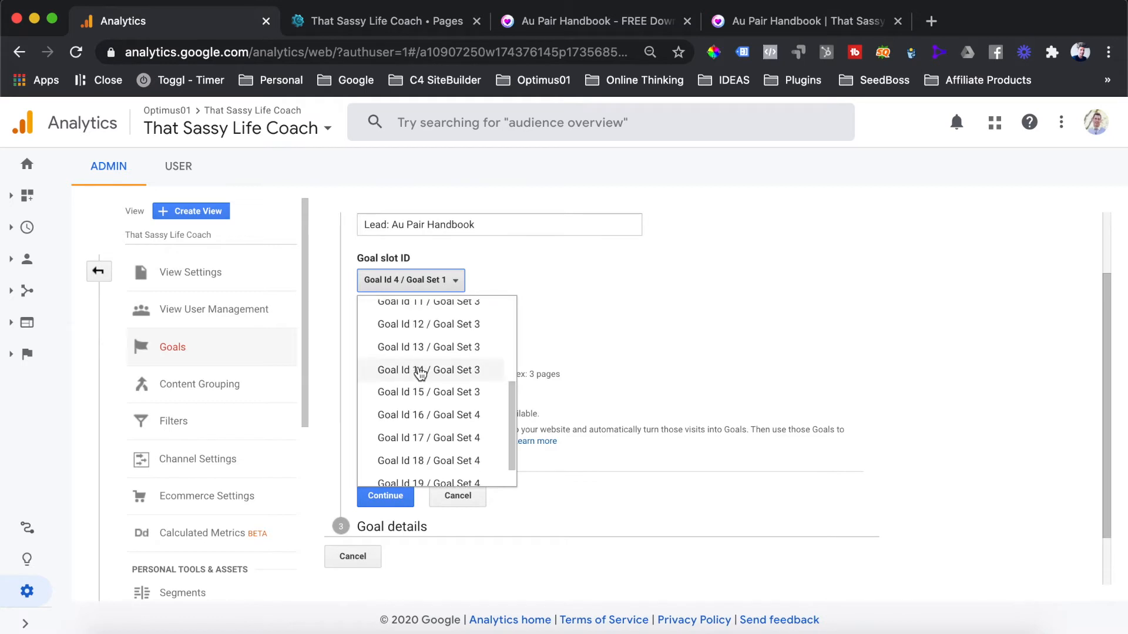
{"action": "scroll", "coordinate": [433, 467], "scroll_direction": "up", "scroll_amount": 4}
{"action": "scroll", "coordinate": [433, 467], "scroll_direction": "up", "scroll_amount": 1}
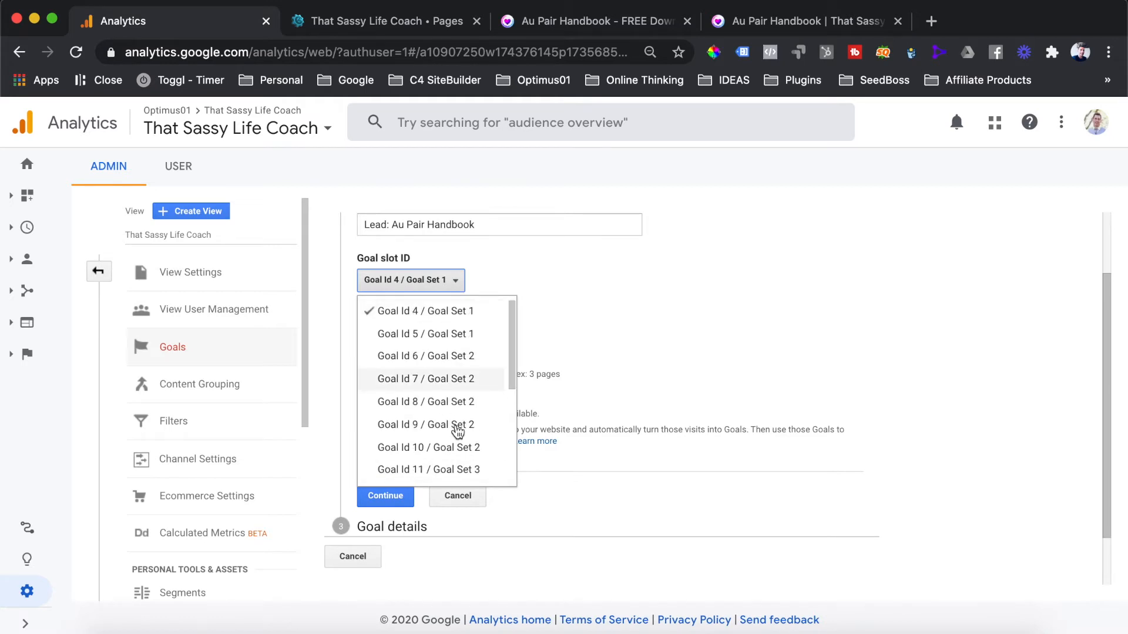
{"action": "scroll", "coordinate": [435, 429], "scroll_direction": "down", "scroll_amount": 4}
{"action": "scroll", "coordinate": [458, 441], "scroll_direction": "up", "scroll_amount": 4}
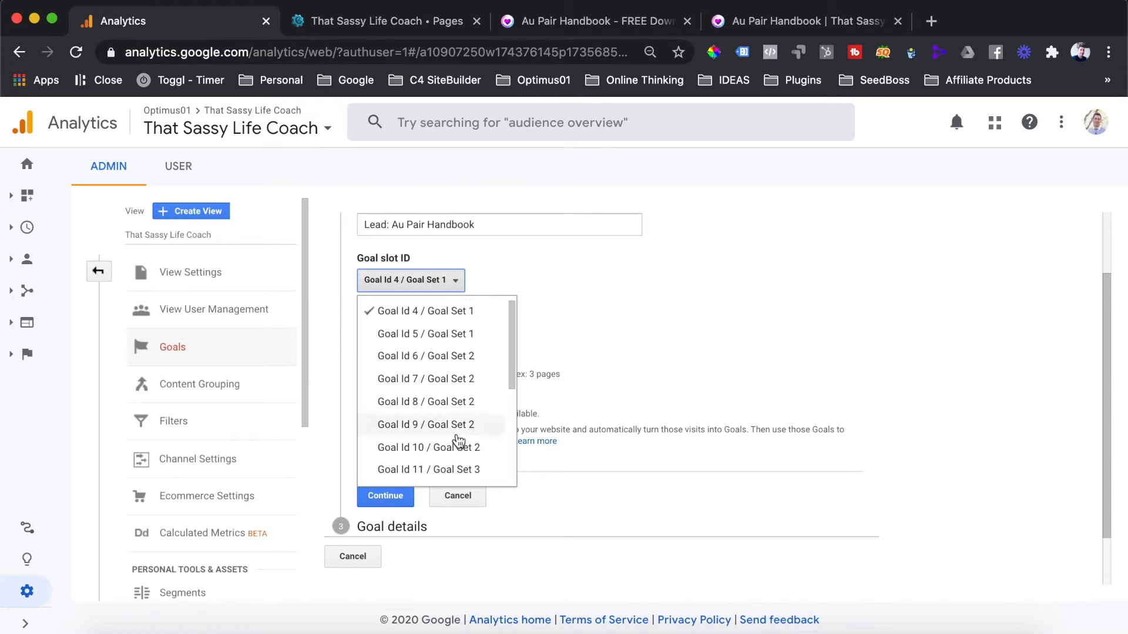
{"action": "scroll", "coordinate": [449, 353], "scroll_direction": "down", "scroll_amount": 4}
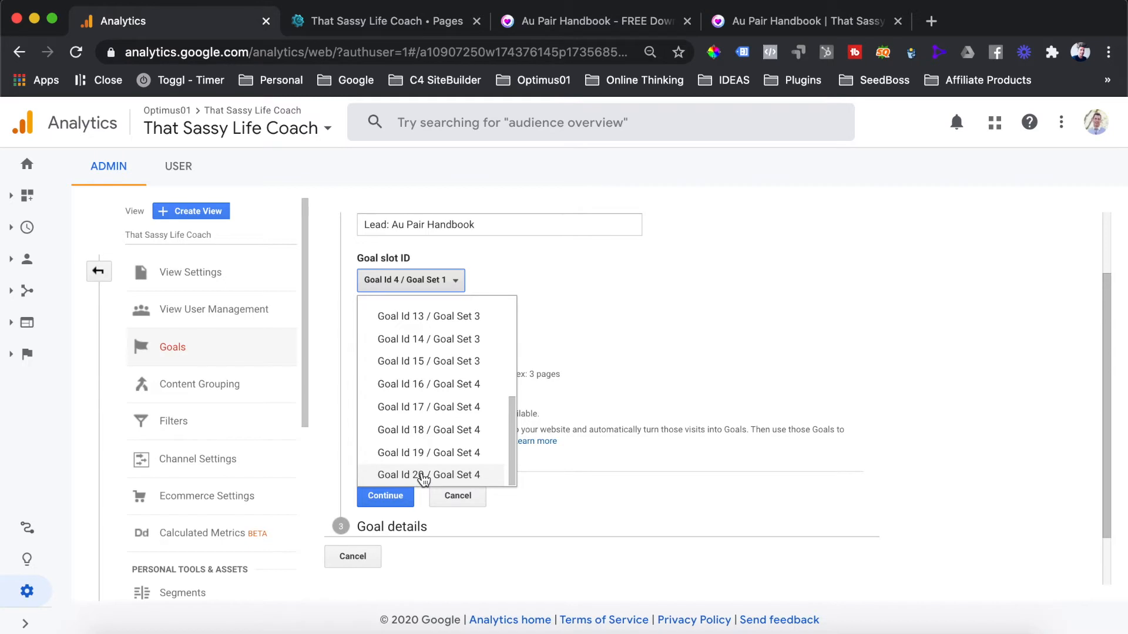
{"action": "scroll", "coordinate": [420, 476], "scroll_direction": "up", "scroll_amount": 4}
{"action": "left_click", "coordinate": [434, 314]}
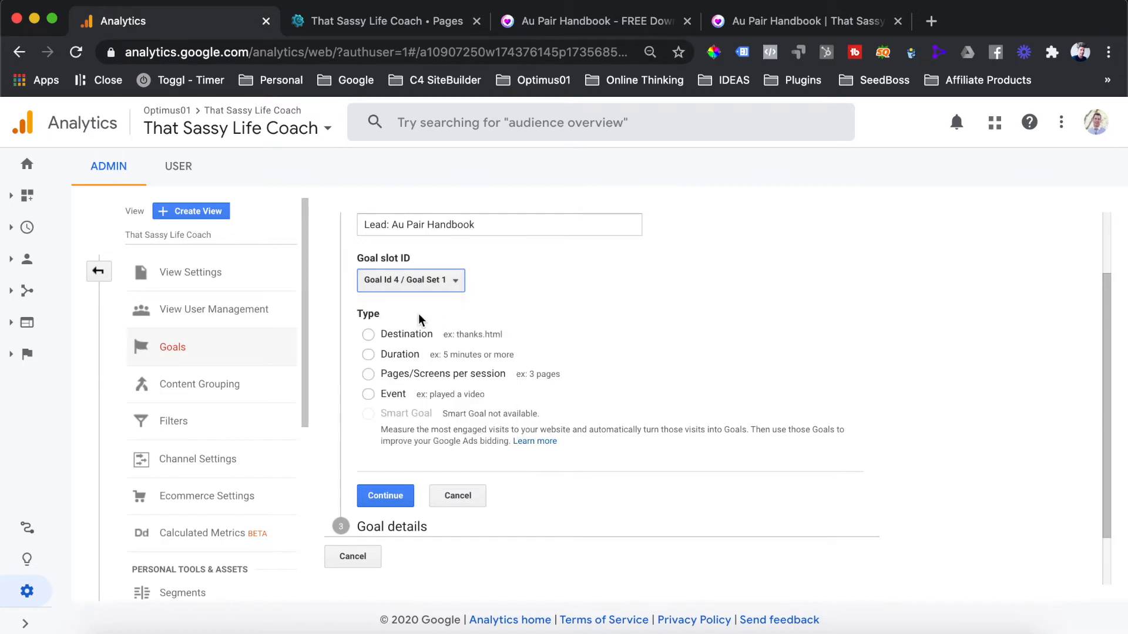
Step: Set the goal type to Destination and continue to the goal details
{"action": "scroll", "coordinate": [442, 333], "scroll_direction": "down", "scroll_amount": 1}
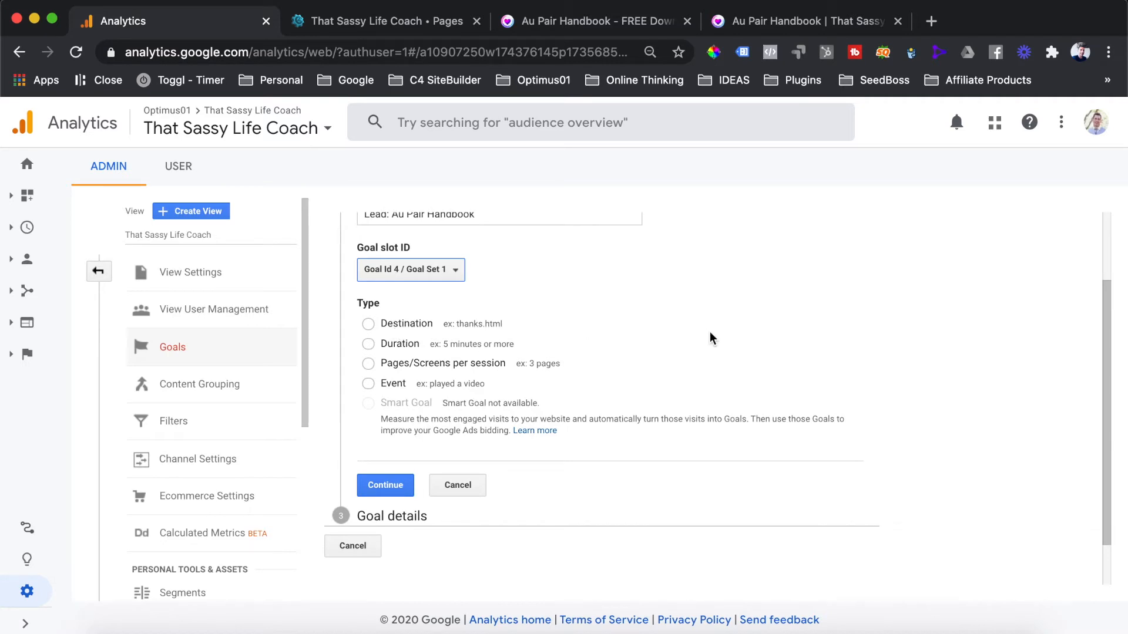
{"action": "scroll", "coordinate": [709, 333], "scroll_direction": "down", "scroll_amount": 1}
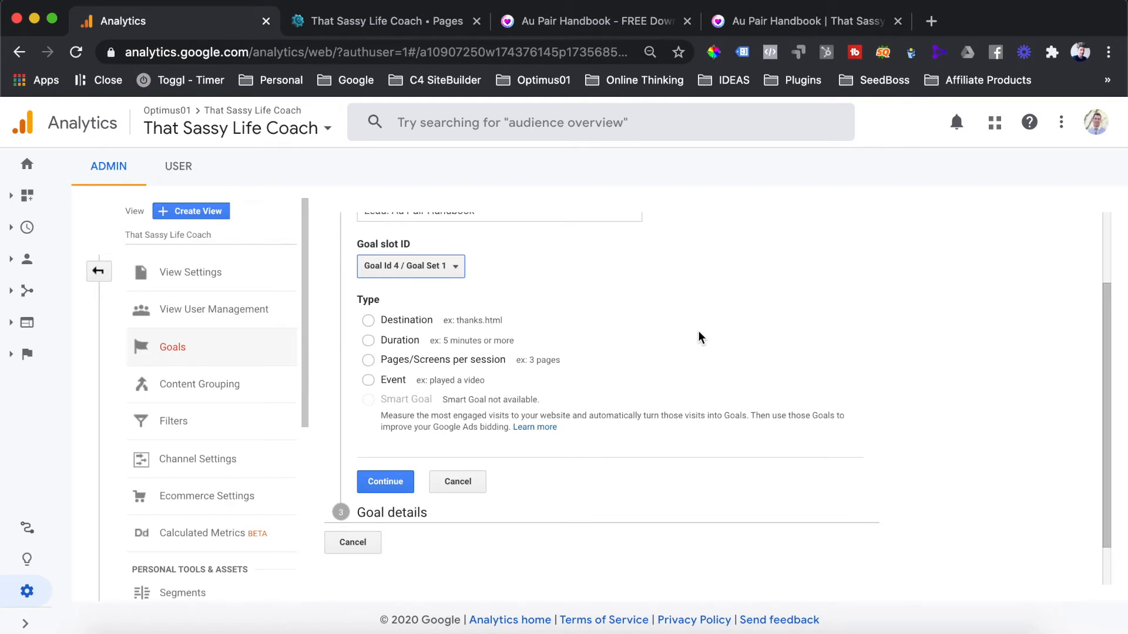
{"action": "left_click", "coordinate": [369, 319]}
{"action": "scroll", "coordinate": [392, 316], "scroll_direction": "up", "scroll_amount": 1}
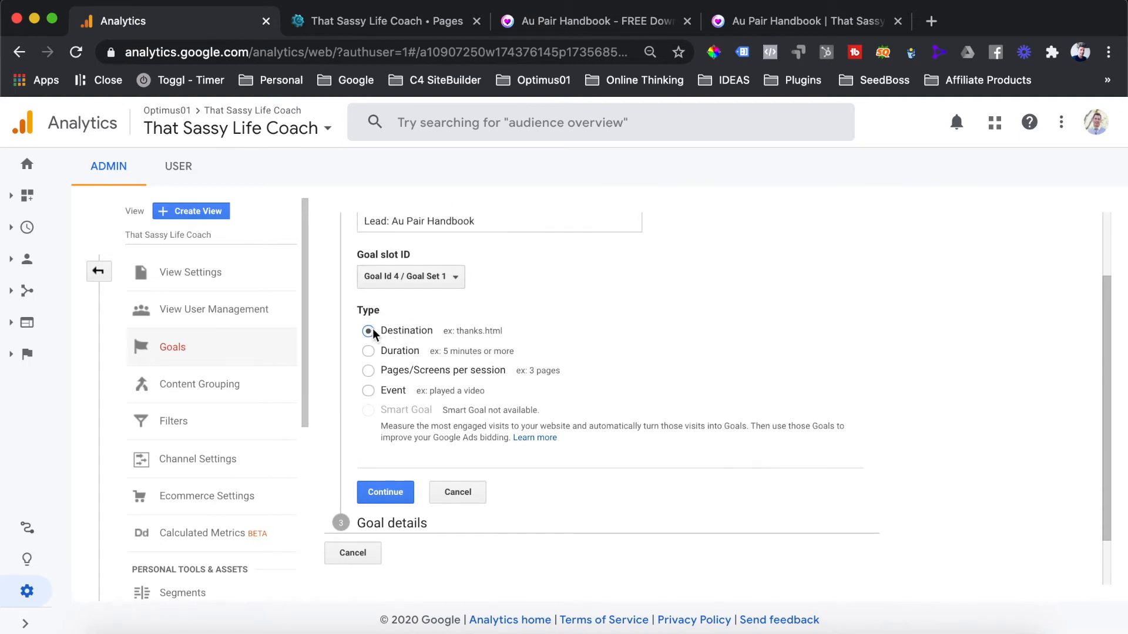
{"action": "left_click", "coordinate": [385, 493]}
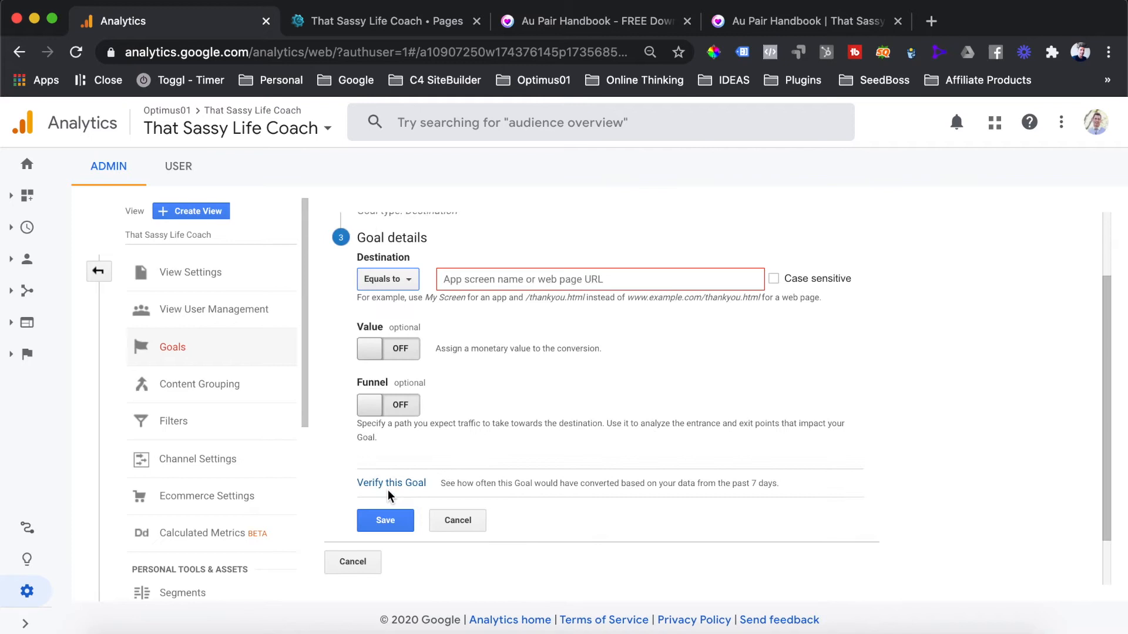
Step: Look through the match types for the goal's destination and keep Equals to
{"action": "scroll", "coordinate": [534, 470], "scroll_direction": "up", "scroll_amount": 2}
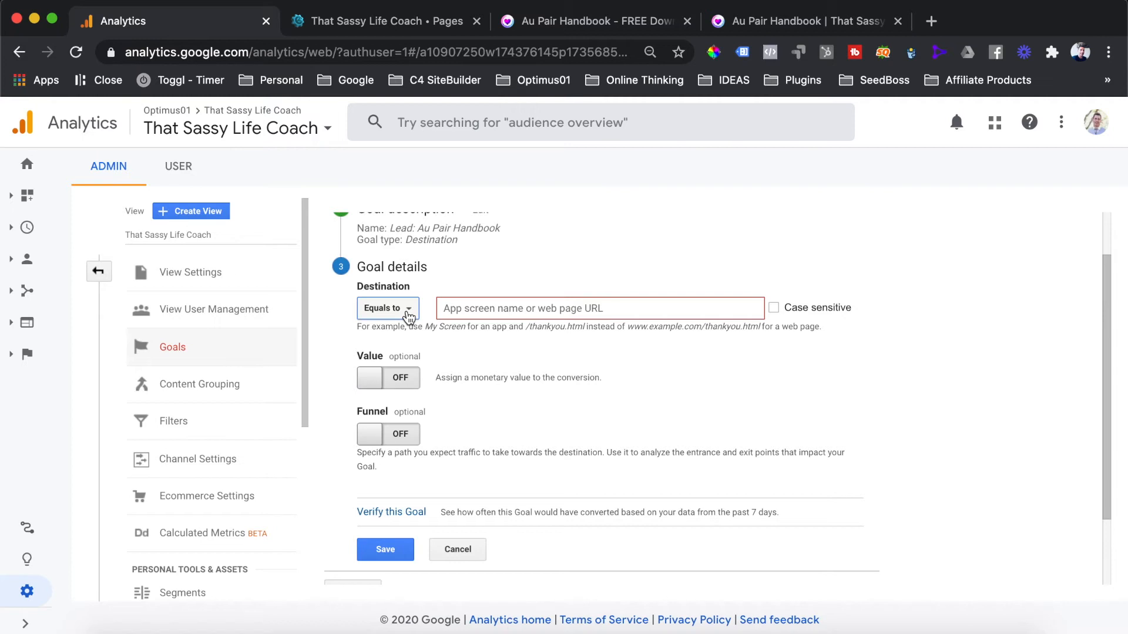
{"action": "left_click", "coordinate": [388, 309]}
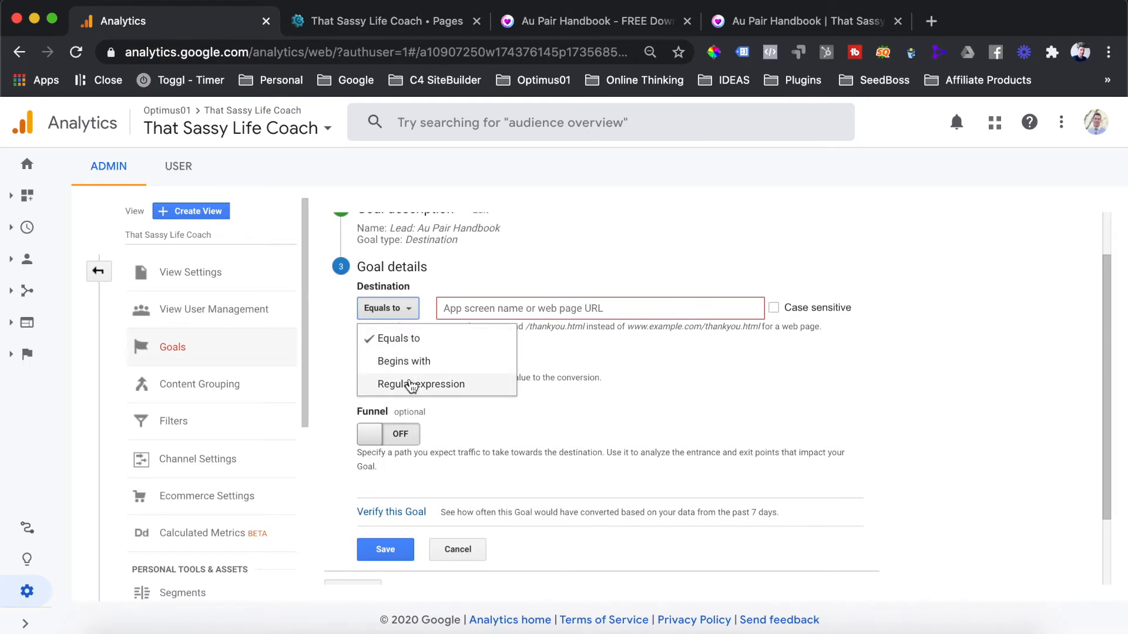
{"action": "left_click", "coordinate": [411, 344]}
Step: Copy the path /tp/au-pair-handbook/ from the thank-you page's URL and enter it as the goal's destination
{"action": "left_click", "coordinate": [741, 21]}
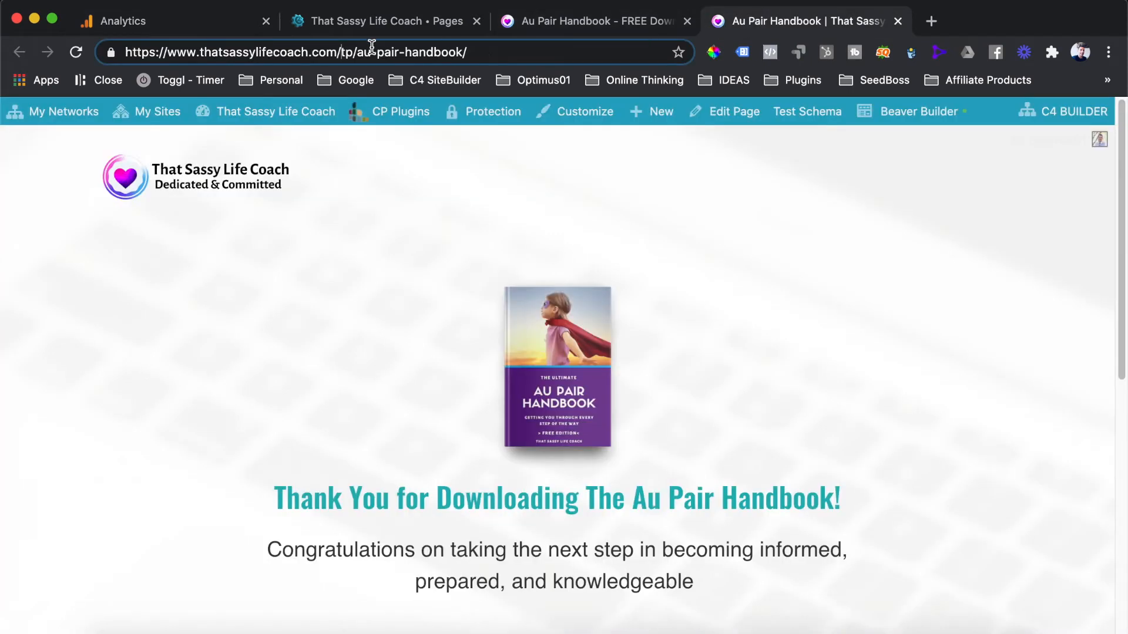
{"action": "left_click_drag", "start_coordinate": [496, 49], "coordinate": [338, 43]}
{"action": "key", "text": "ctrl+c"}
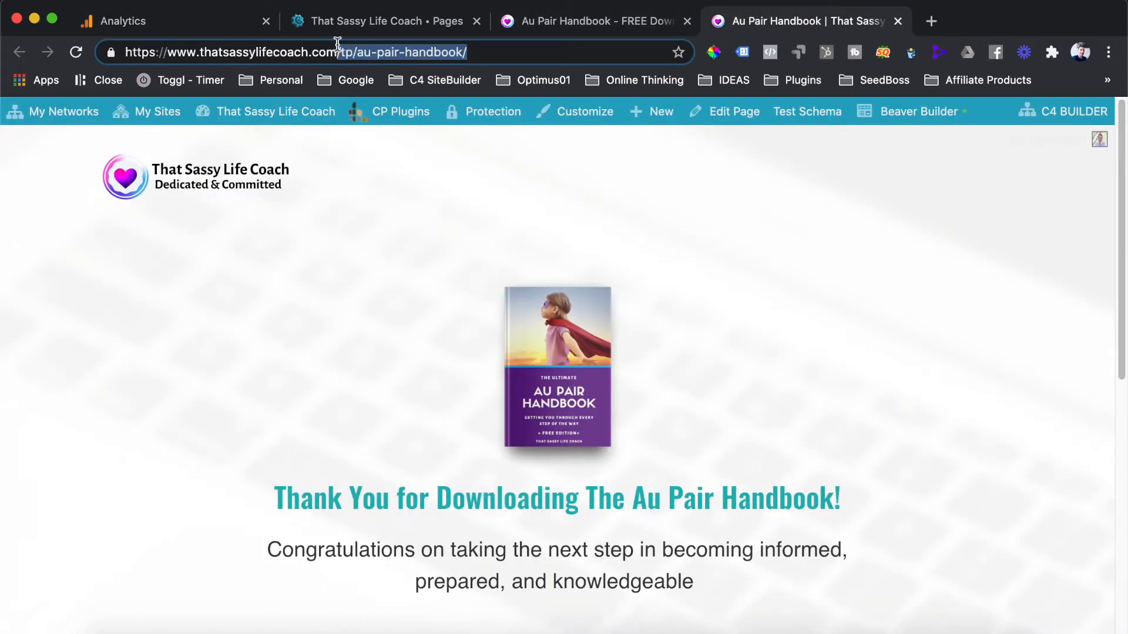
{"action": "left_click", "coordinate": [224, 23]}
{"action": "left_click", "coordinate": [512, 317]}
{"action": "key", "text": "ctrl+v"}
{"action": "mouse_move", "coordinate": [546, 309]}
{"action": "left_mouse_down"}
{"action": "mouse_move", "coordinate": [446, 308]}
{"action": "mouse_move", "coordinate": [566, 310]}
{"action": "left_mouse_up"}
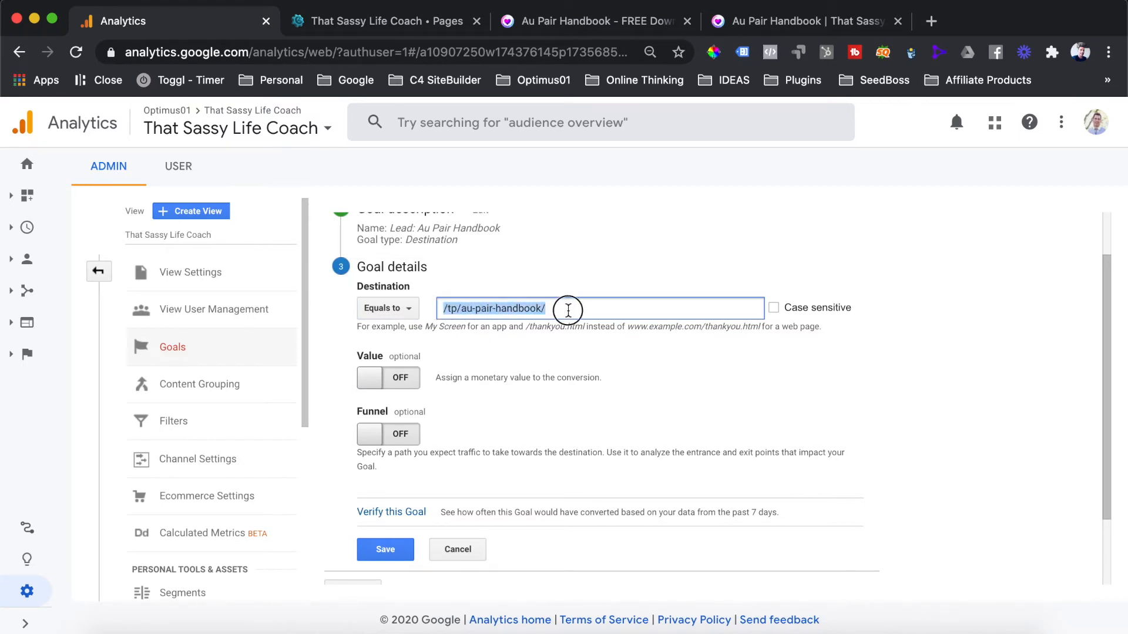
{"action": "left_click", "coordinate": [444, 308]}
{"action": "left_click_drag", "start_coordinate": [461, 308], "coordinate": [551, 307]}
{"action": "left_click", "coordinate": [558, 344]}
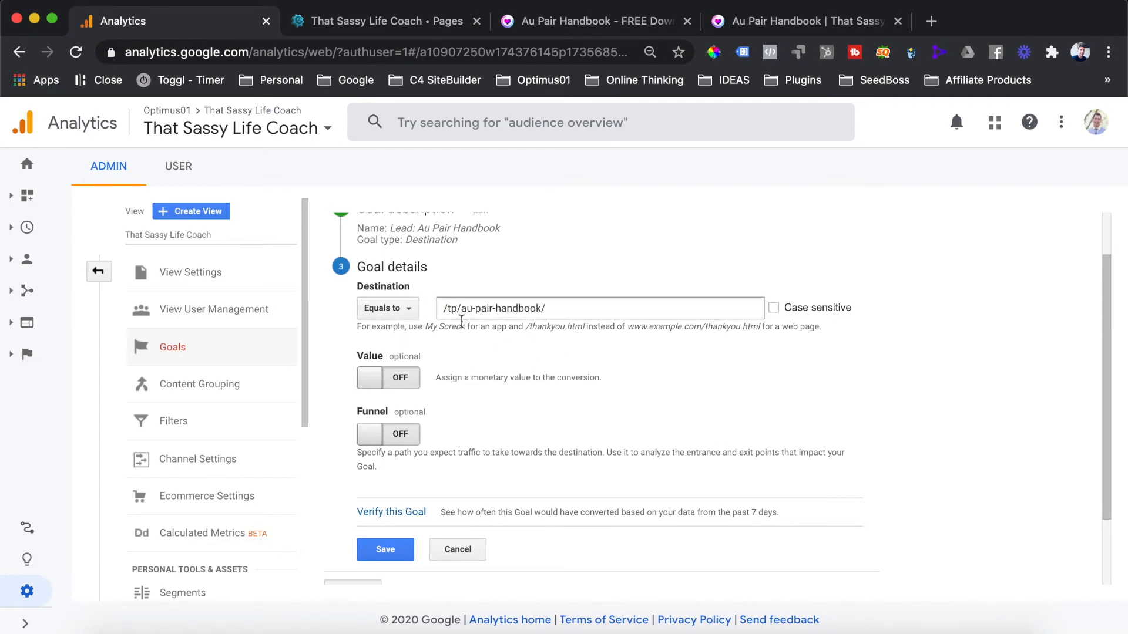
Step: Remove the trailing slash from the destination path and undo the removal
{"action": "left_click", "coordinate": [577, 313]}
{"action": "key", "text": "BackSpace"}
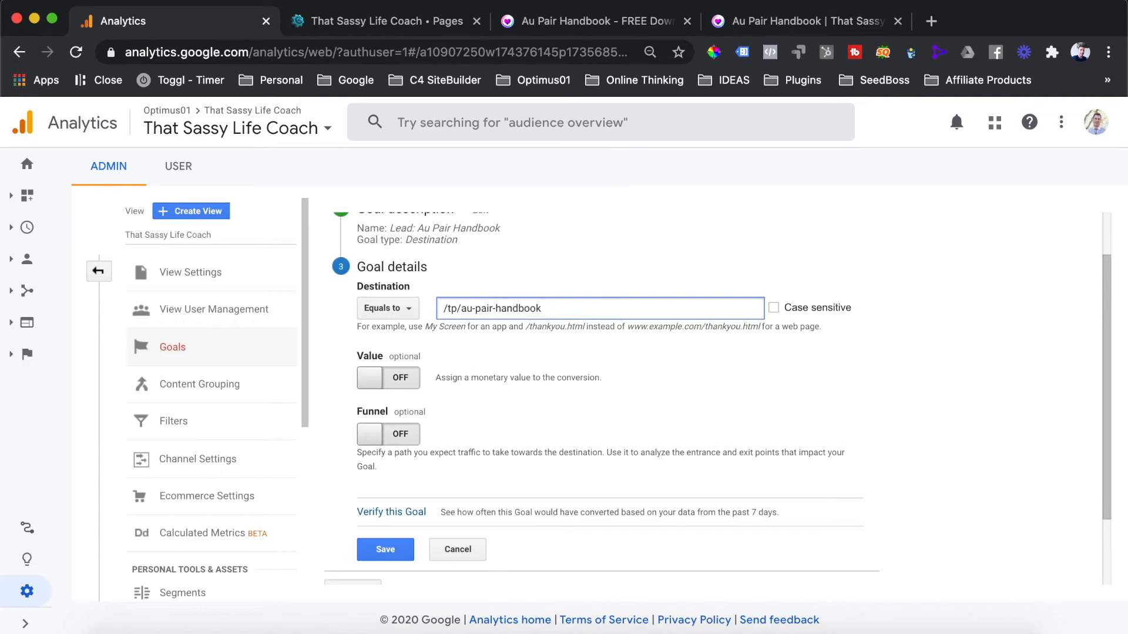
{"action": "key", "text": "super+z"}
{"action": "right_click", "coordinate": [568, 334]}
{"action": "key", "text": "Escape"}
{"action": "left_click", "coordinate": [566, 336]}
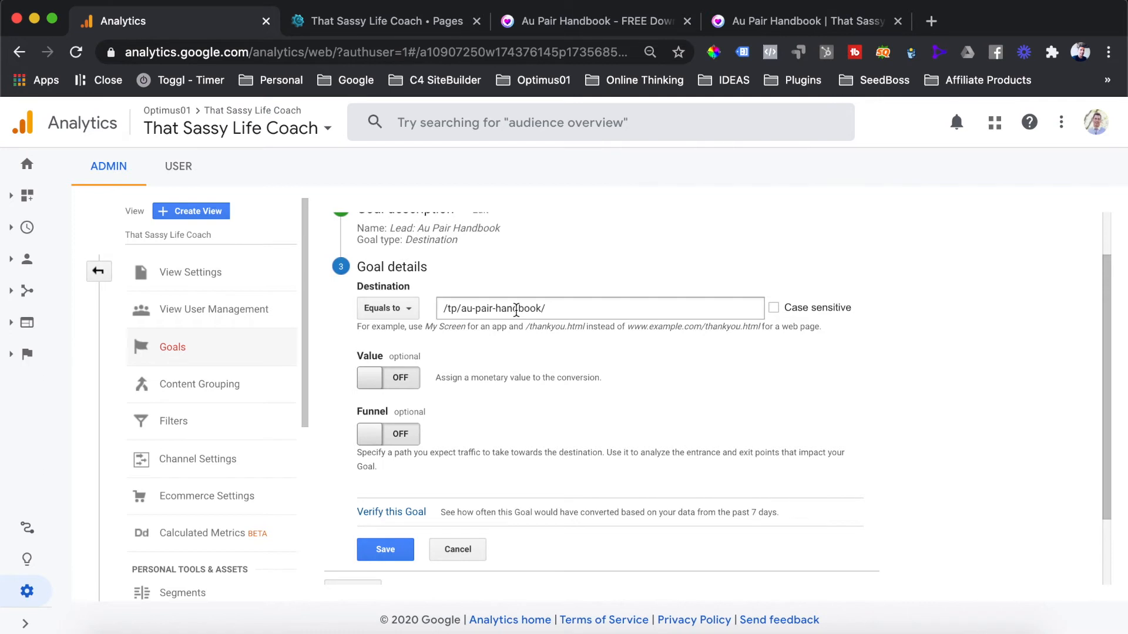
Step: Set the destination's match type to Begins with
{"action": "left_click", "coordinate": [409, 314]}
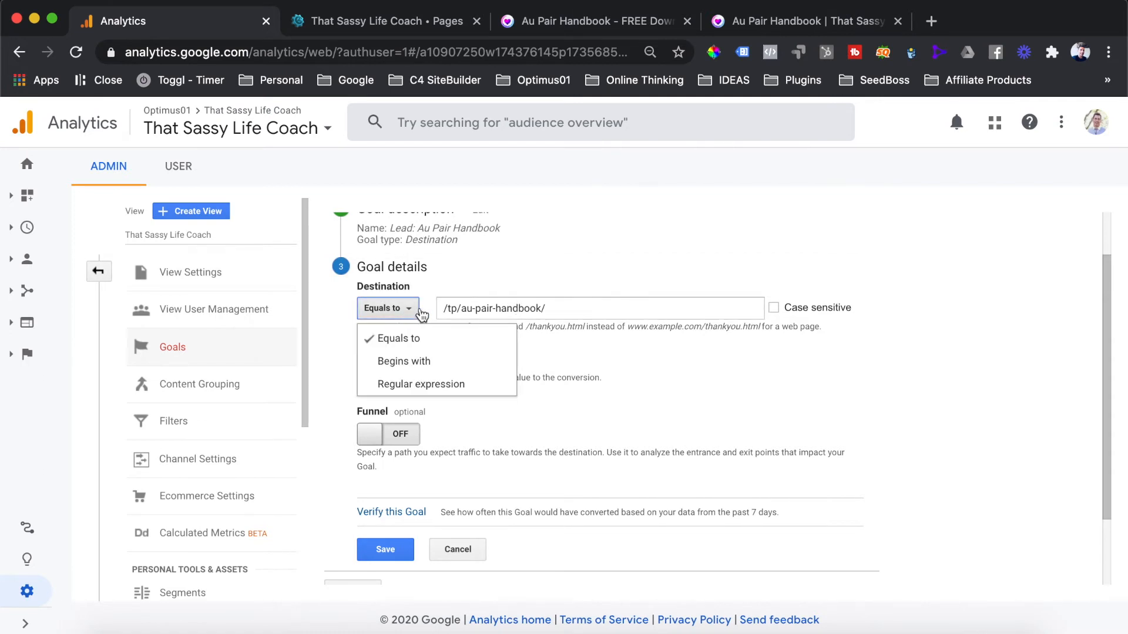
{"action": "left_click", "coordinate": [421, 361]}
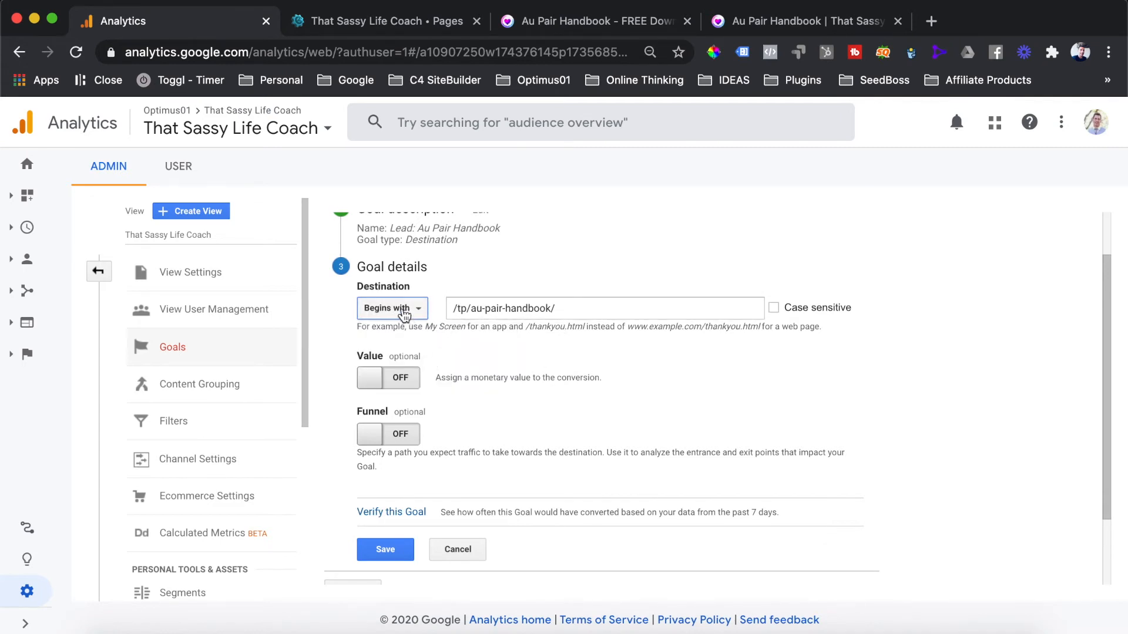
{"action": "left_click", "coordinate": [601, 308]}
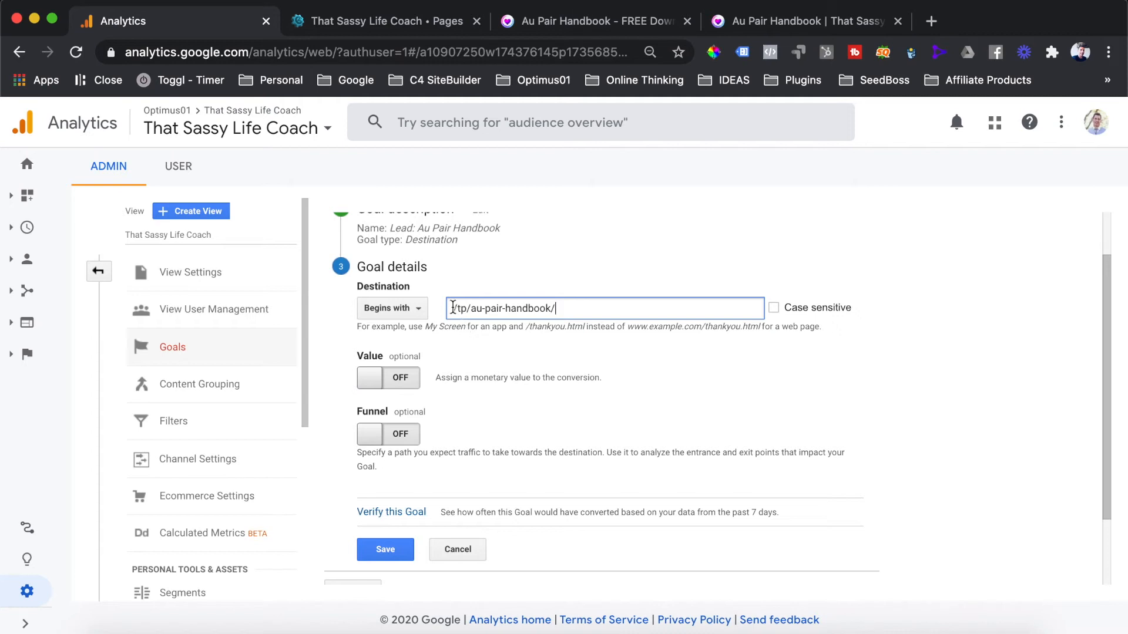
Step: Review the Au Pair Handbook thank-you page, including its download and sharing steps, and return to the goal details
{"action": "left_click", "coordinate": [736, 17]}
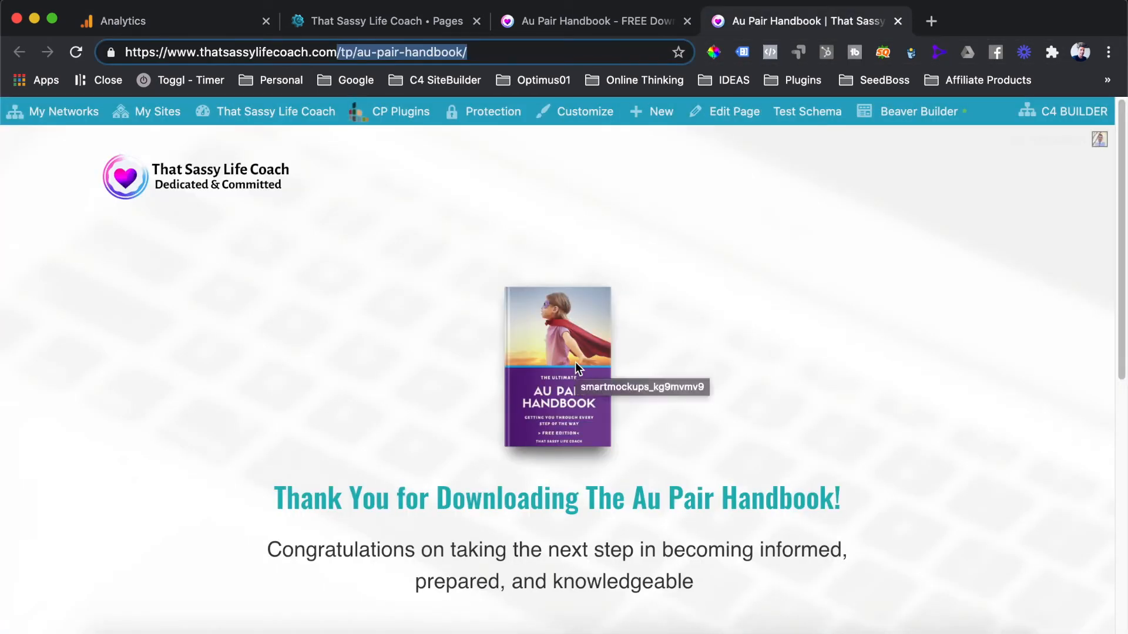
{"action": "scroll", "coordinate": [577, 368], "scroll_direction": "down", "scroll_amount": 6}
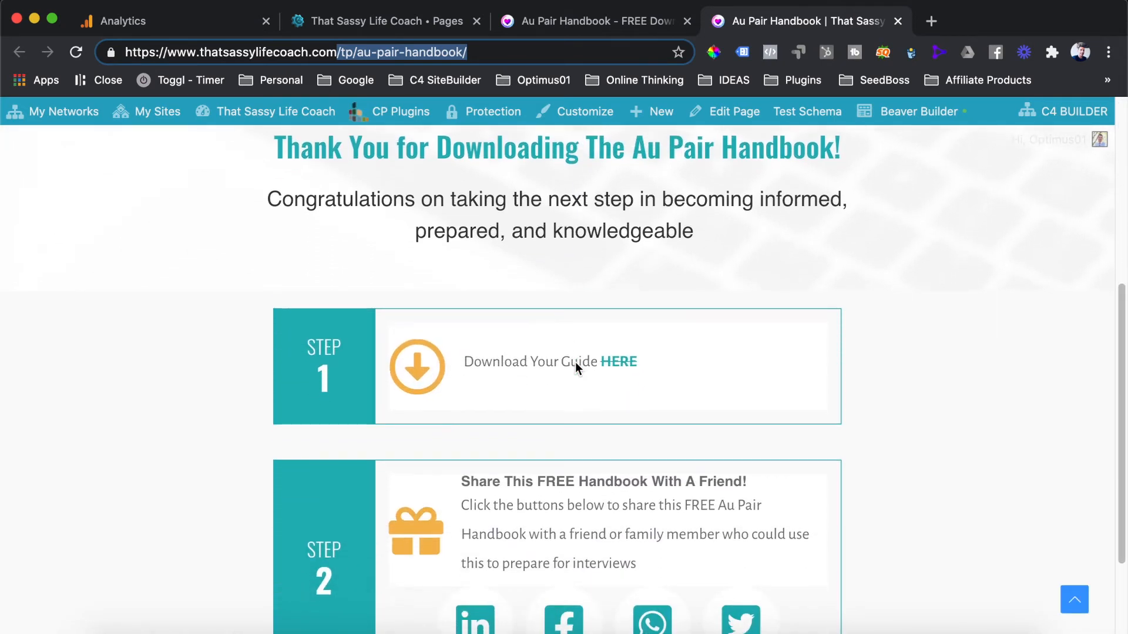
{"action": "scroll", "coordinate": [576, 368], "scroll_direction": "up", "scroll_amount": 5}
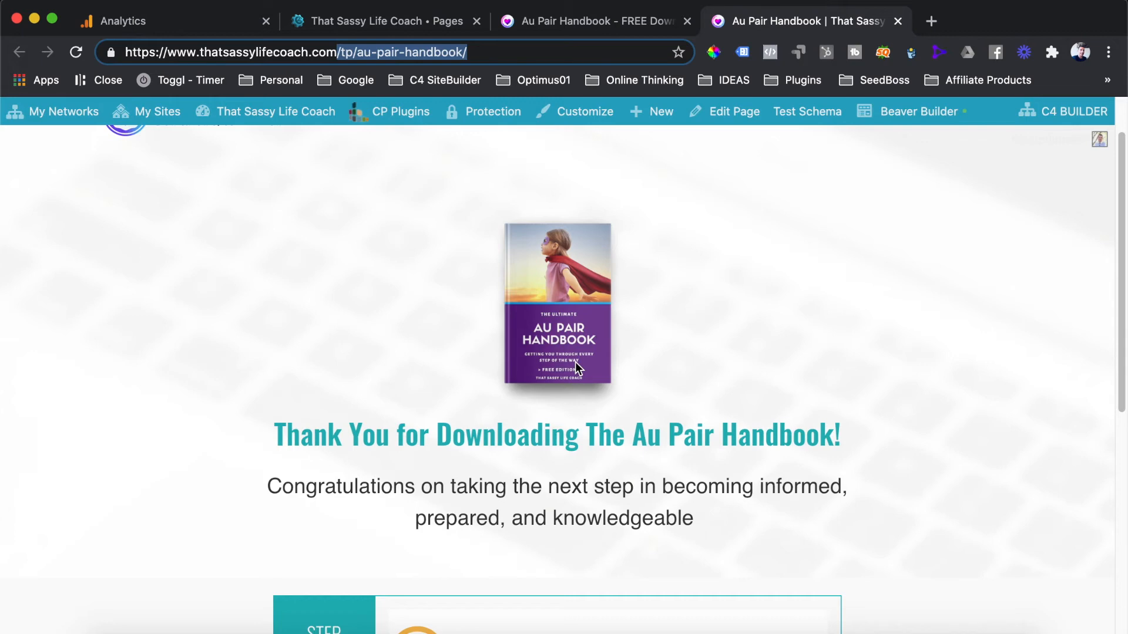
{"action": "scroll", "coordinate": [575, 363], "scroll_direction": "down", "scroll_amount": 7}
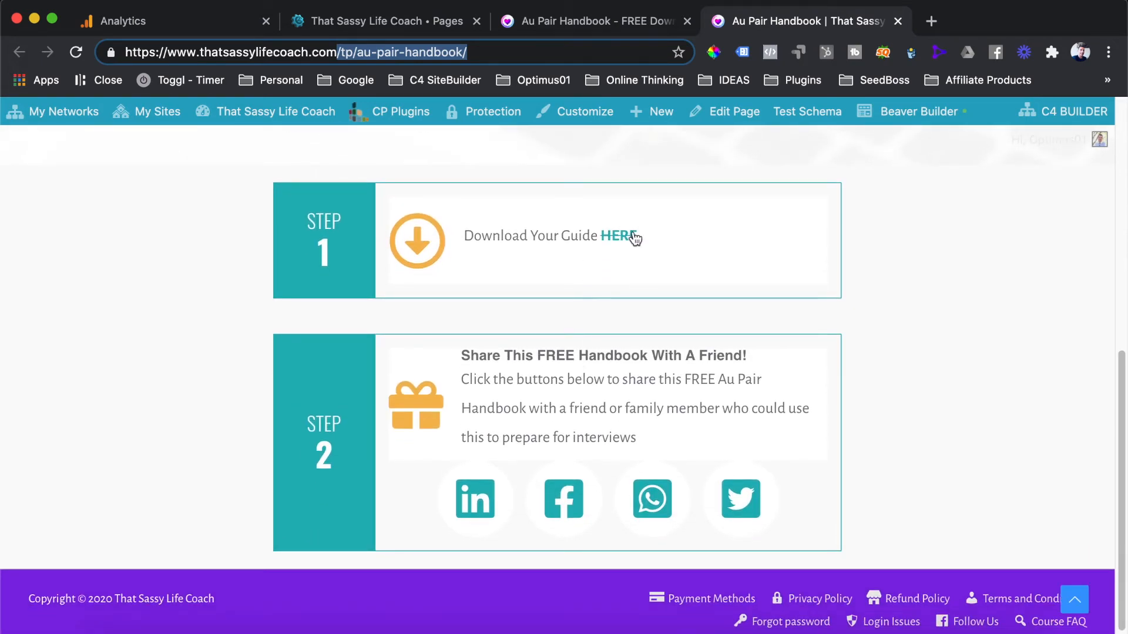
{"action": "scroll", "coordinate": [864, 343], "scroll_direction": "down", "scroll_amount": 1}
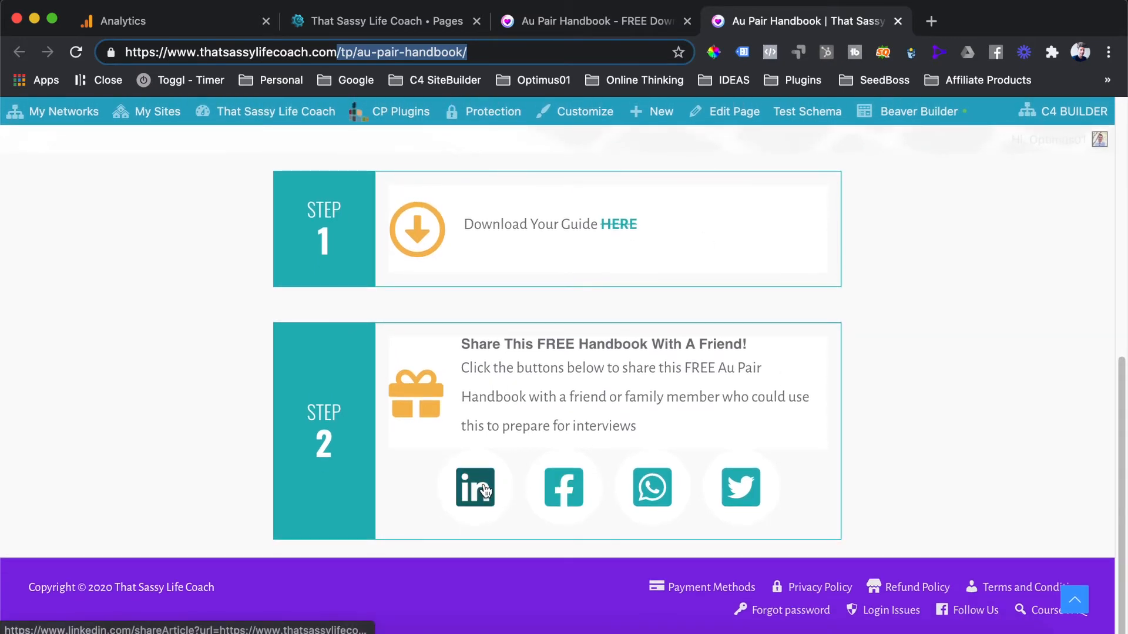
{"action": "scroll", "coordinate": [482, 490], "scroll_direction": "up", "scroll_amount": 10}
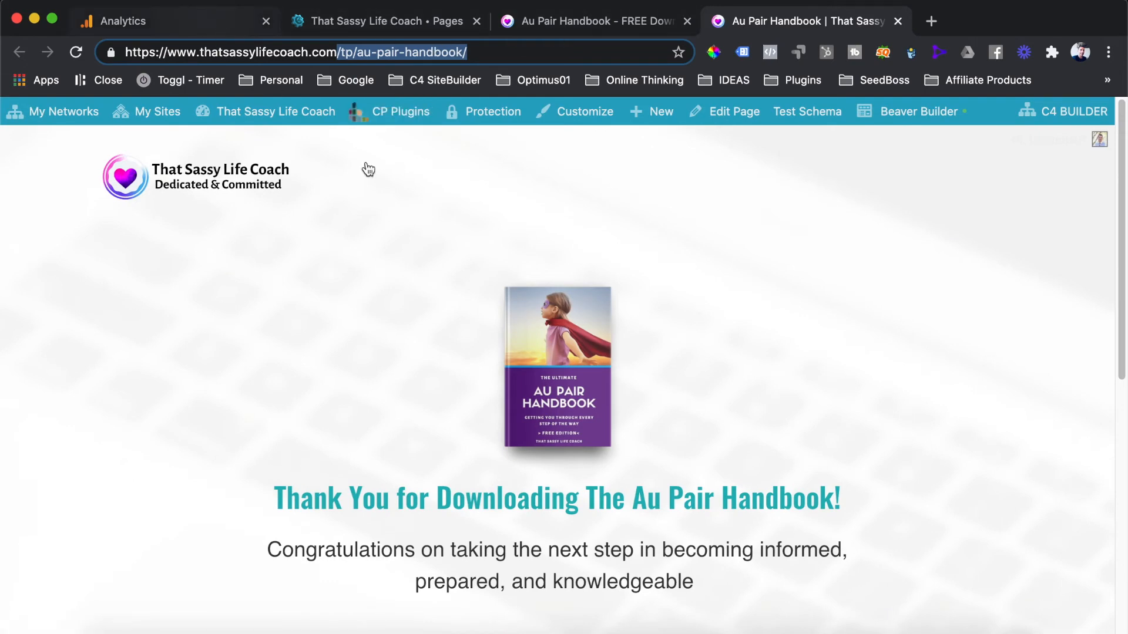
{"action": "key", "text": "super+1"}
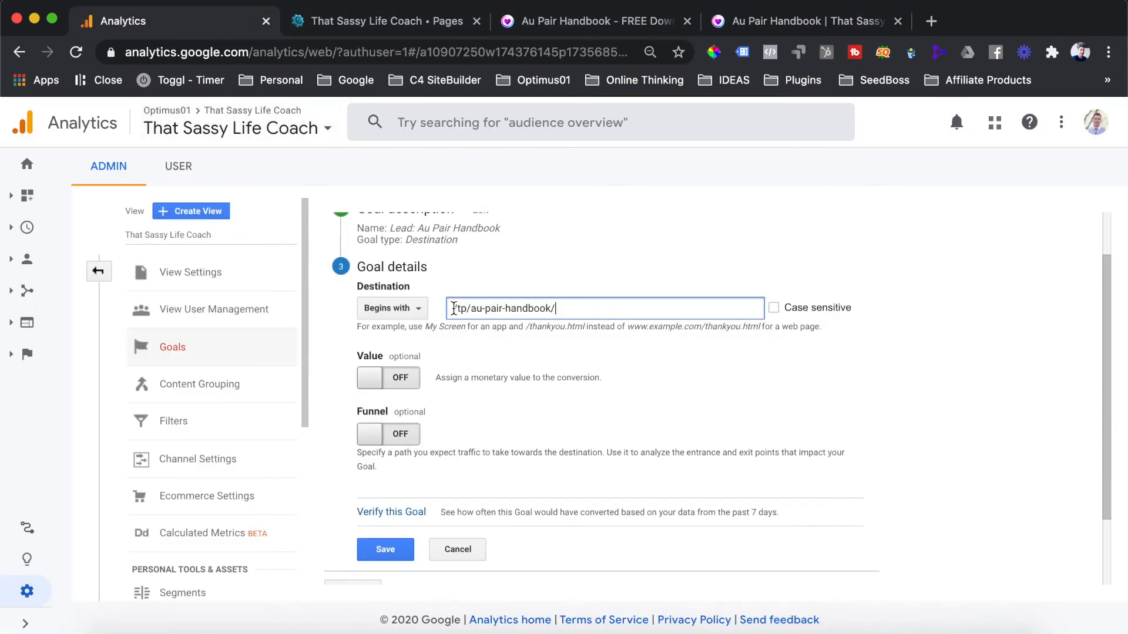
{"action": "left_click", "coordinate": [501, 338]}
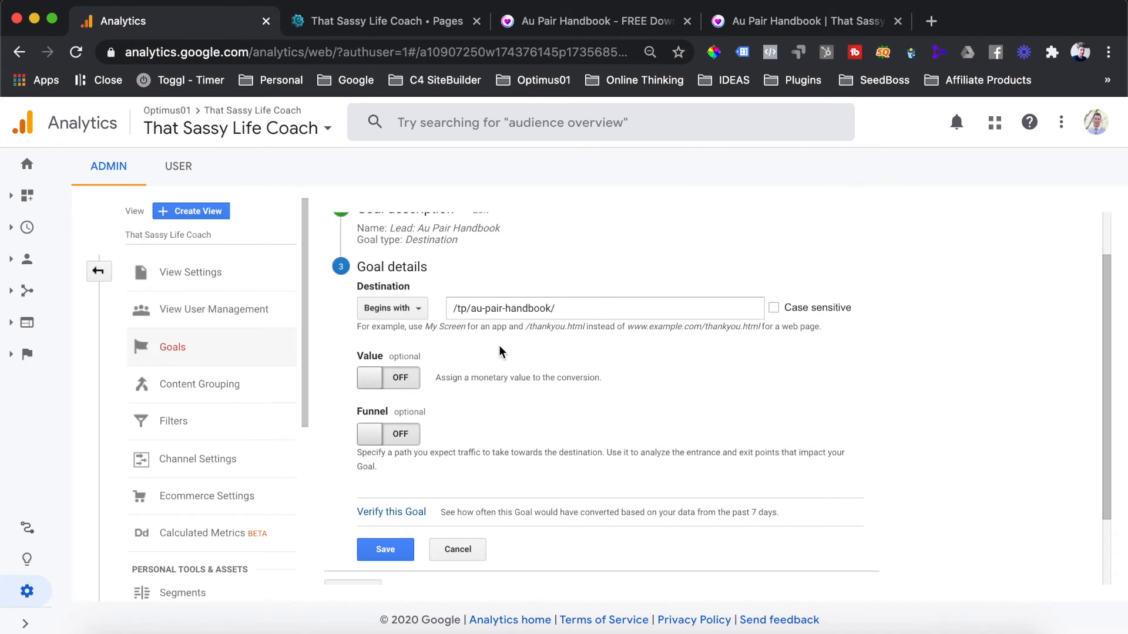
Step: Turn on the goal's funnel and name its first step "Landing Page"
{"action": "scroll", "coordinate": [499, 344], "scroll_direction": "down", "scroll_amount": 2}
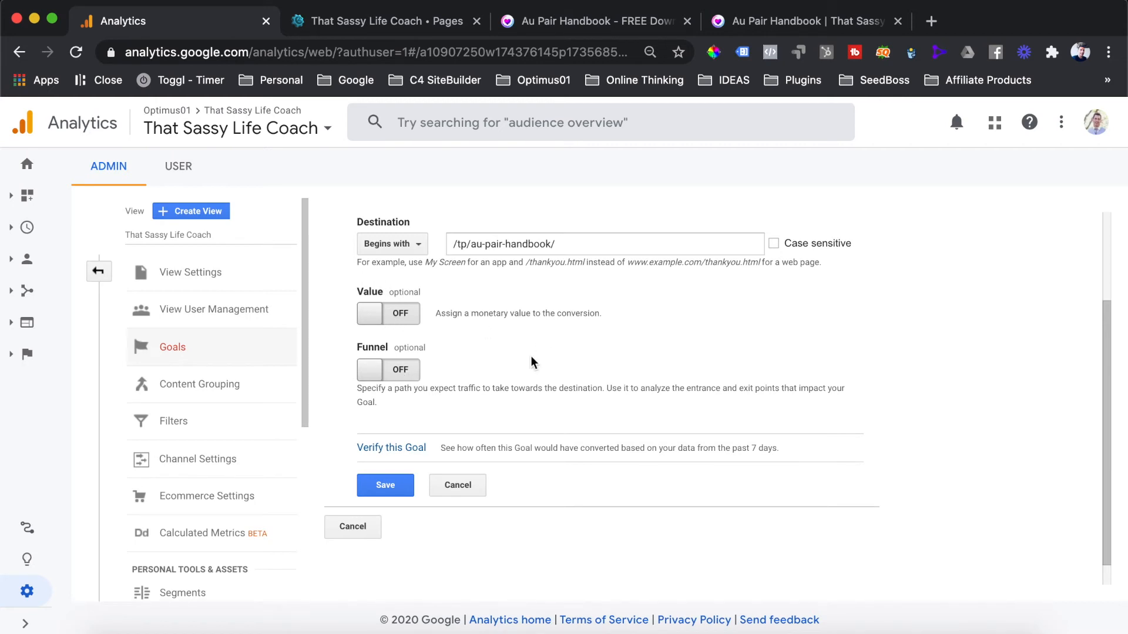
{"action": "scroll", "coordinate": [532, 359], "scroll_direction": "up", "scroll_amount": 1}
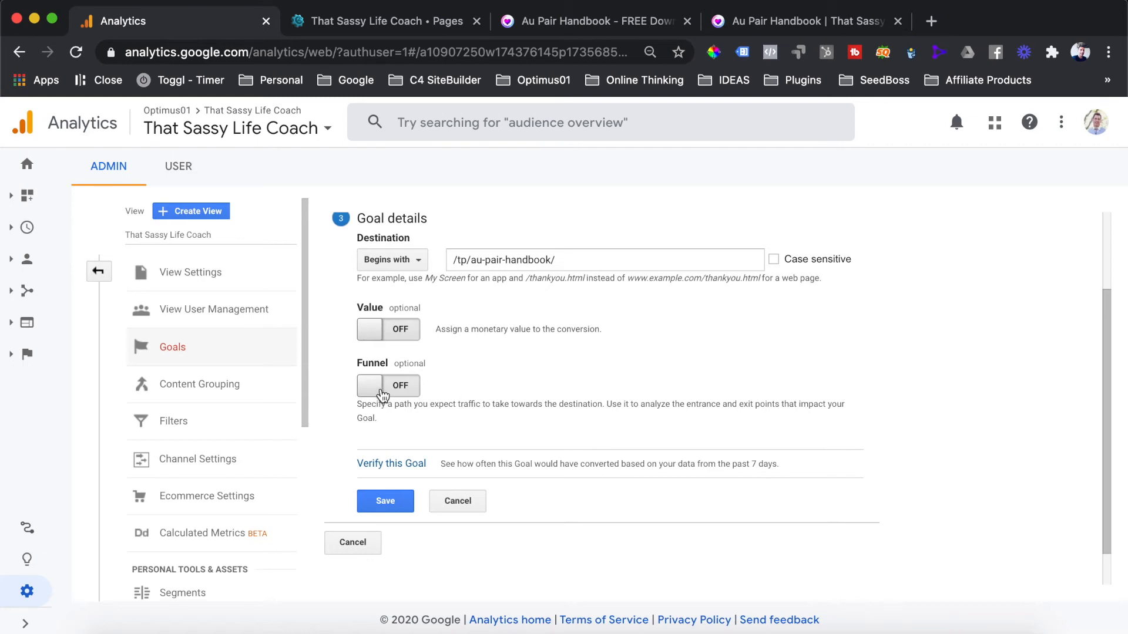
{"action": "left_click", "coordinate": [401, 388]}
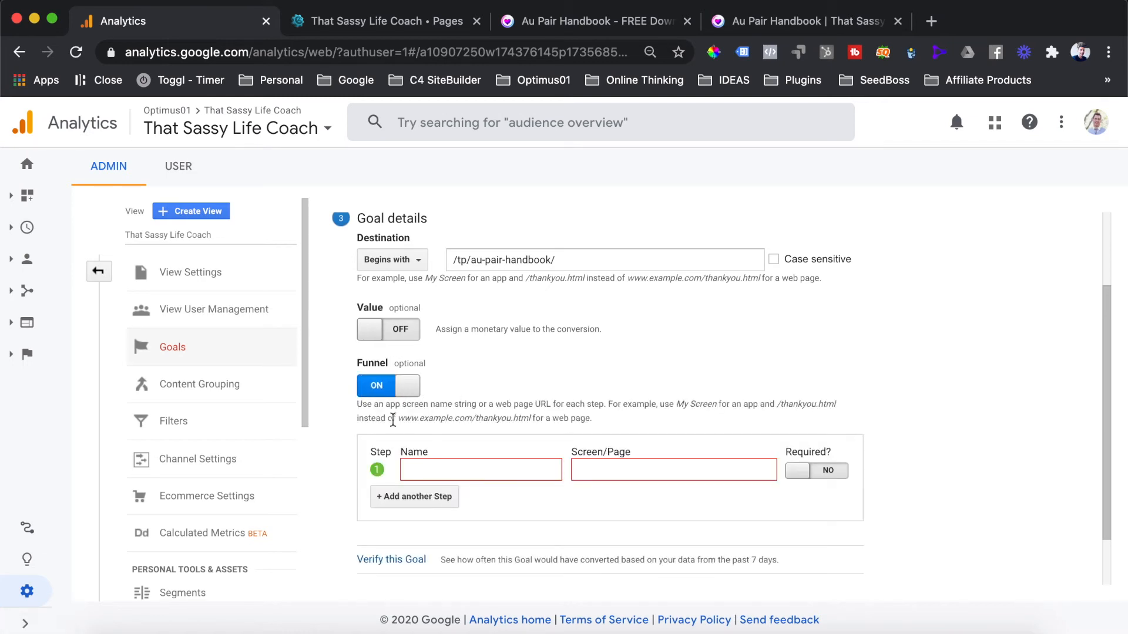
{"action": "scroll", "coordinate": [483, 396], "scroll_direction": "down", "scroll_amount": 1}
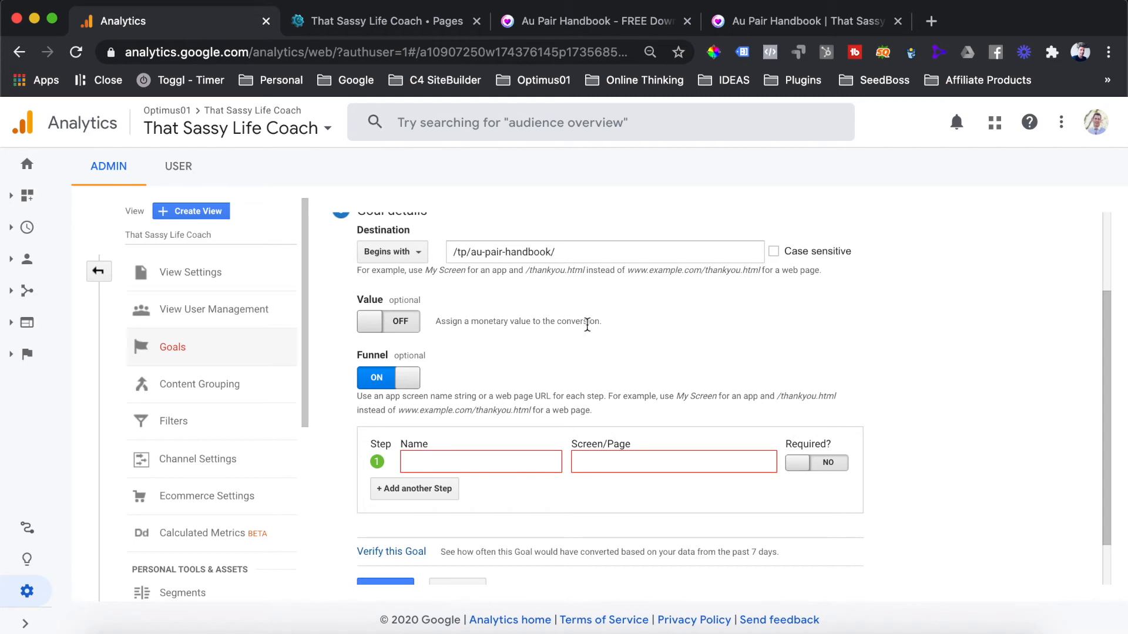
{"action": "left_click", "coordinate": [564, 251]}
{"action": "left_click_drag", "start_coordinate": [565, 252], "coordinate": [447, 251]}
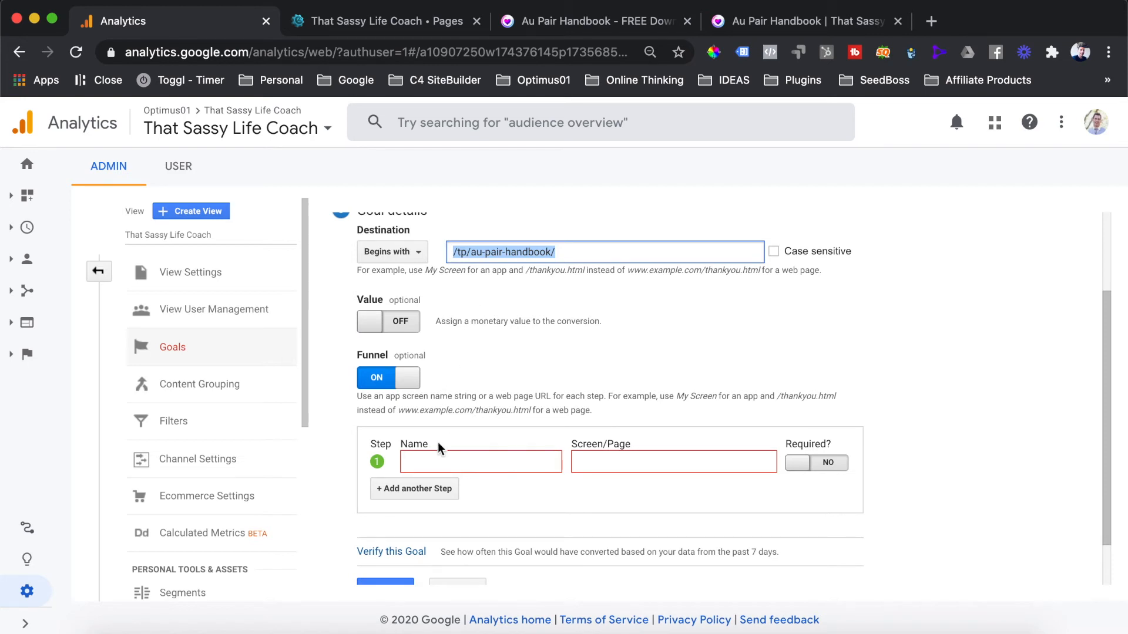
{"action": "left_click", "coordinate": [442, 458]}
{"action": "type", "text": "Landing Page"}
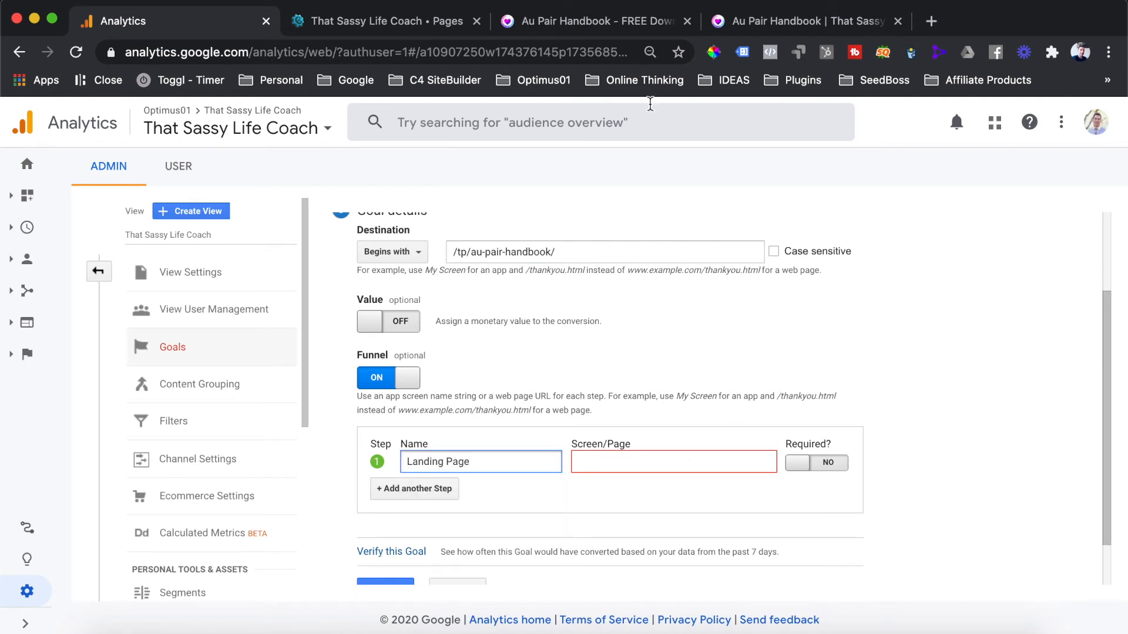
Step: Set the first funnel step's page to /lp/au-pair-handbook/, copied from the landing page's URL, and make the step required
{"action": "left_click", "coordinate": [581, 19]}
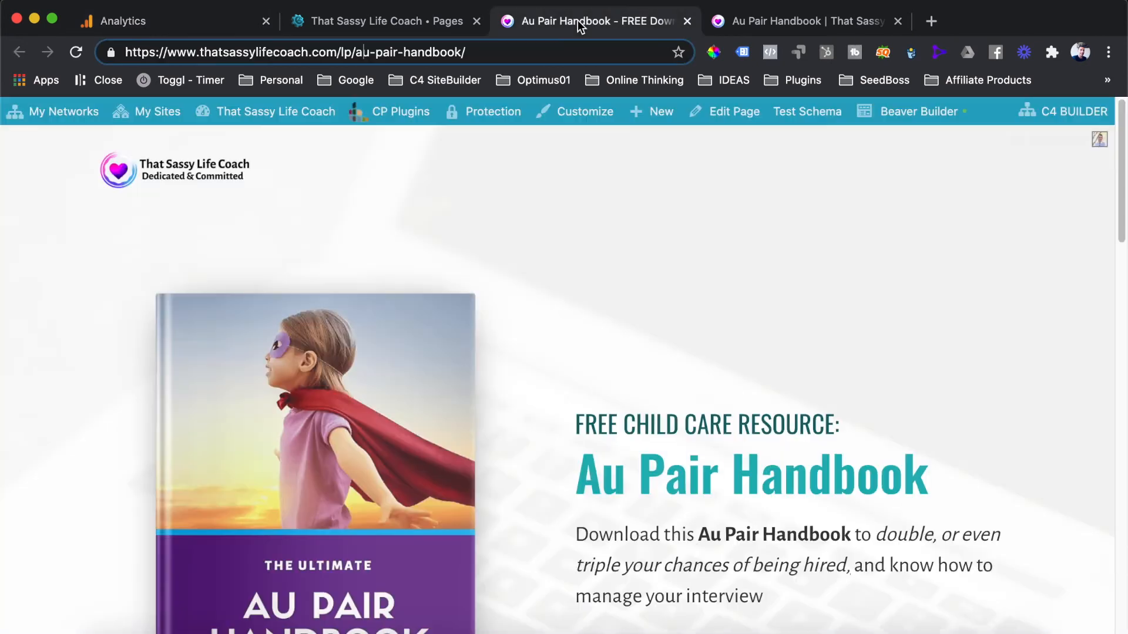
{"action": "left_click_drag", "start_coordinate": [336, 51], "coordinate": [488, 52]}
{"action": "key", "text": "super+c"}
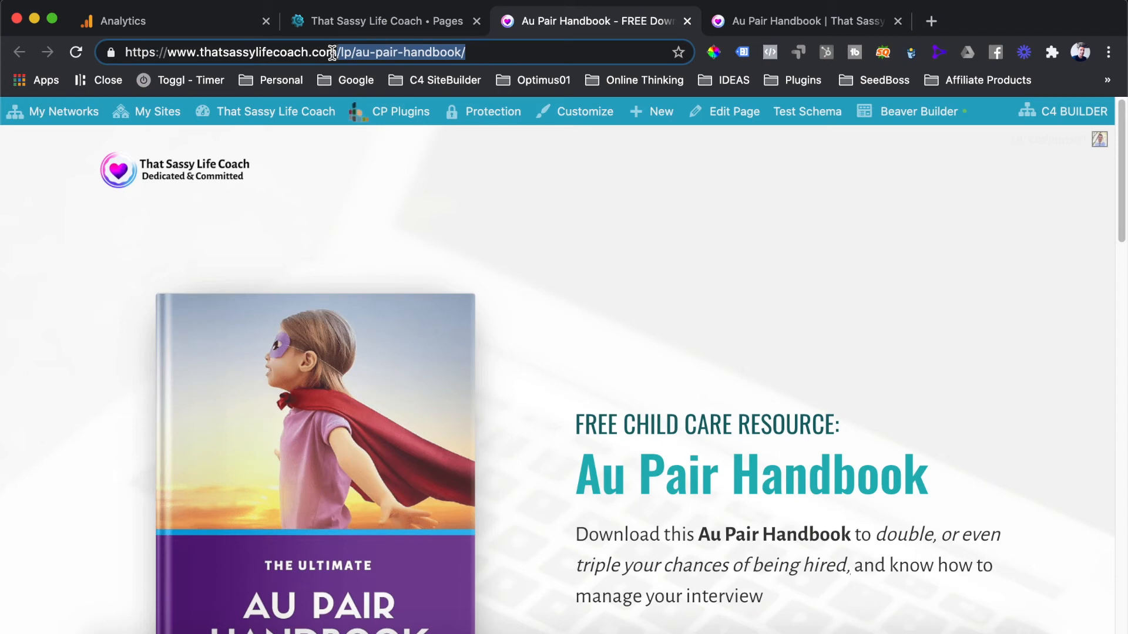
{"action": "left_click", "coordinate": [197, 21]}
{"action": "left_click", "coordinate": [609, 462]}
{"action": "key", "text": "super+v"}
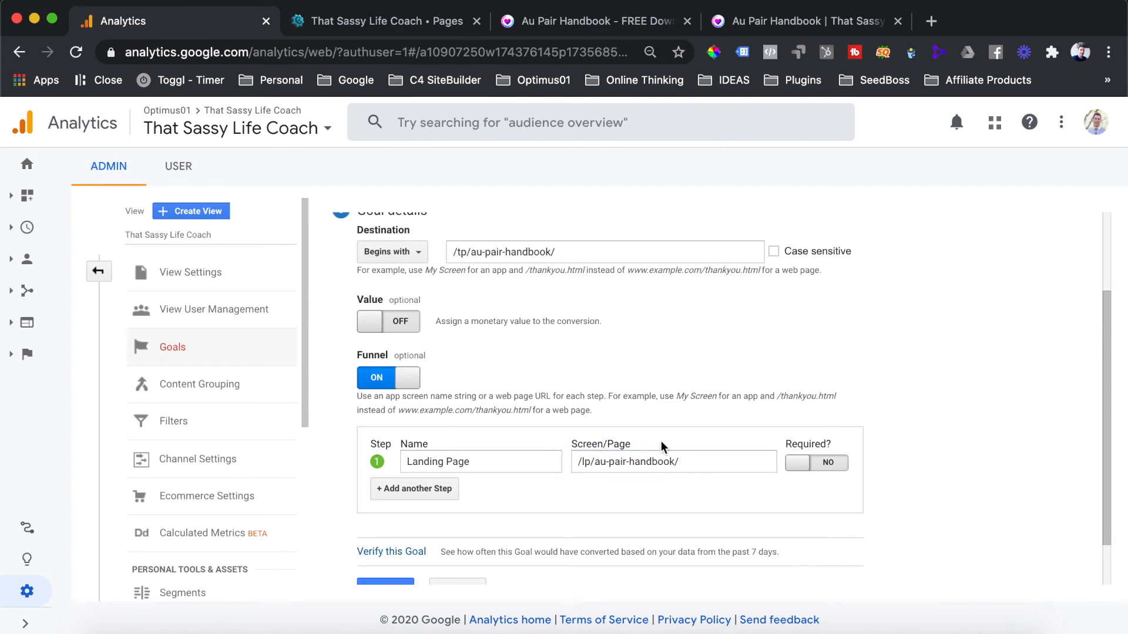
{"action": "scroll", "coordinate": [711, 498], "scroll_direction": "down", "scroll_amount": 2}
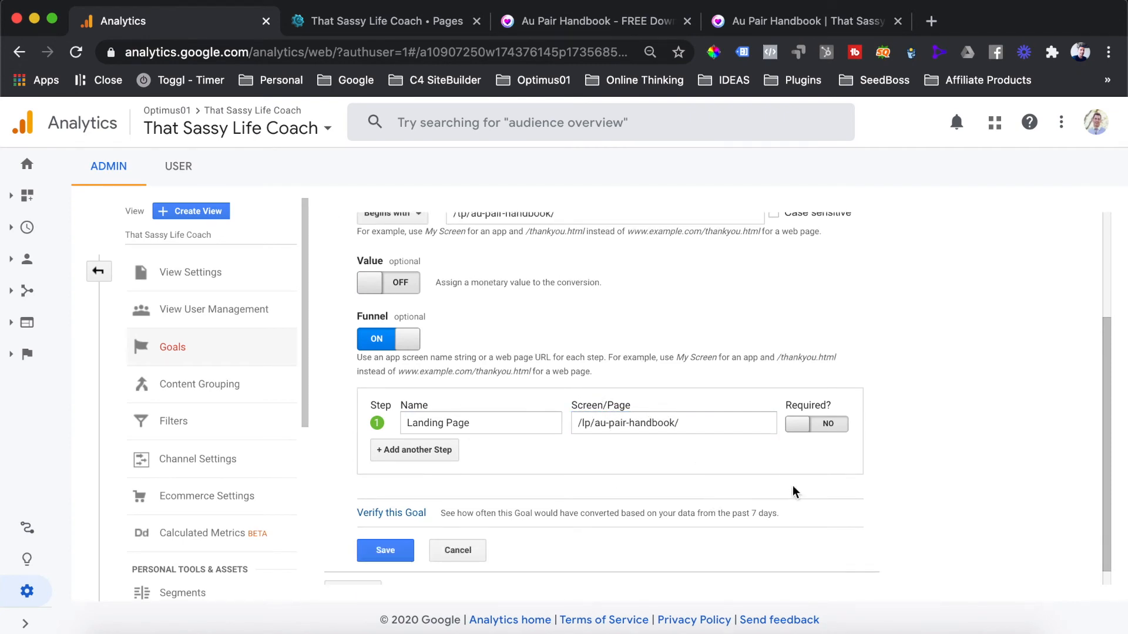
{"action": "left_click", "coordinate": [823, 414]}
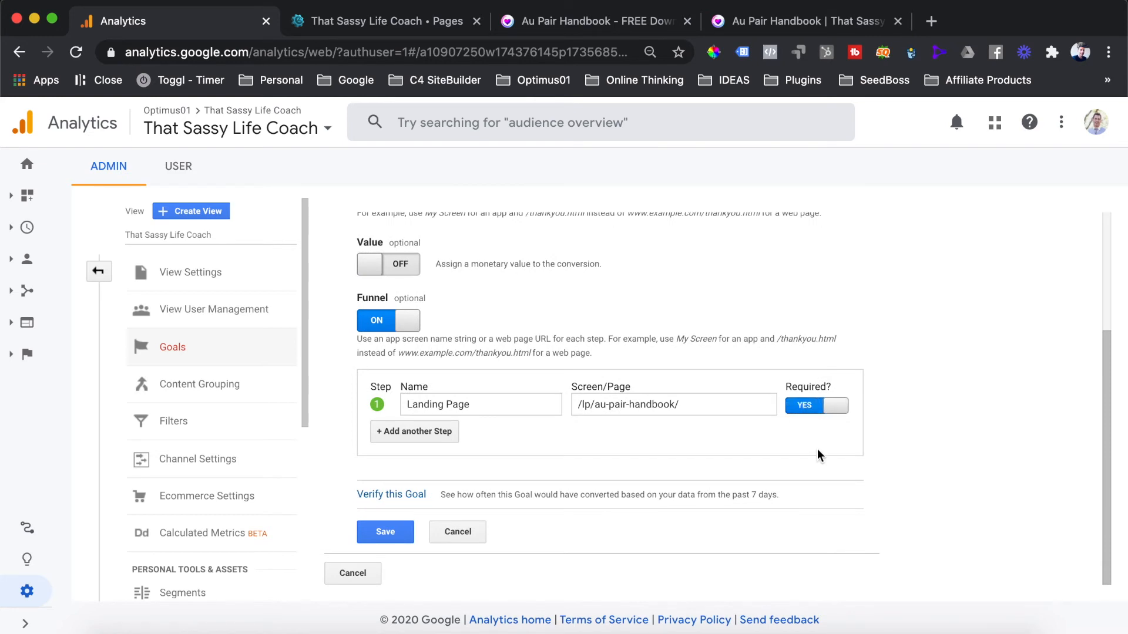
Step: Review the content of the Au Pair Handbook landing page and return to the goal's funnel settings
{"action": "scroll", "coordinate": [817, 451], "scroll_direction": "up", "scroll_amount": 3}
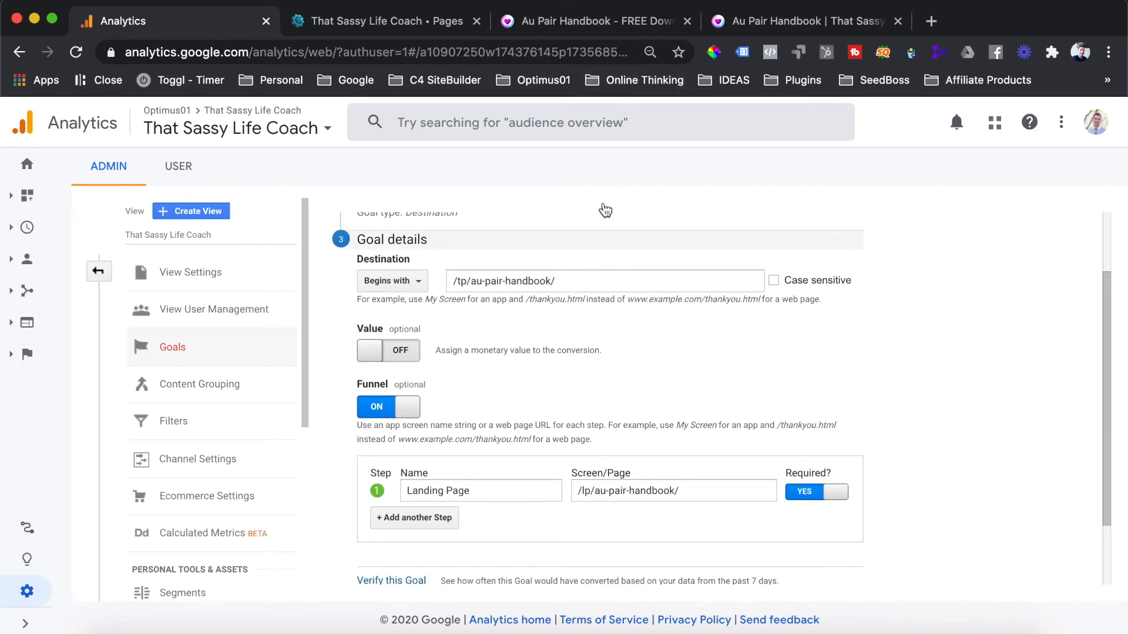
{"action": "left_click", "coordinate": [594, 26]}
{"action": "scroll", "coordinate": [567, 357], "scroll_direction": "down", "scroll_amount": 5}
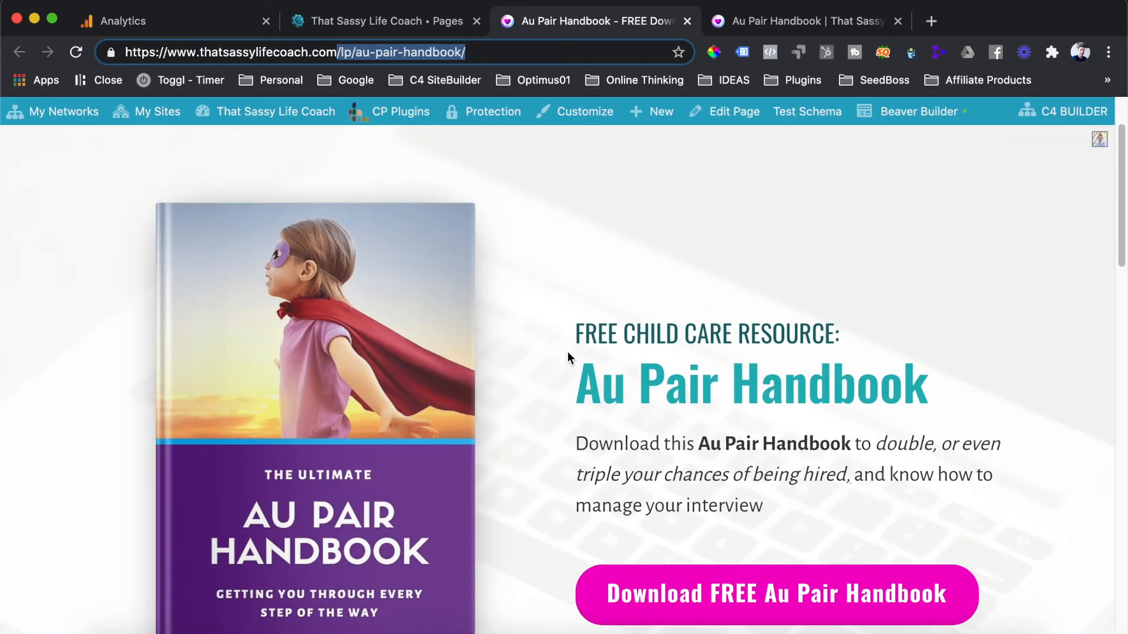
{"action": "scroll", "coordinate": [567, 357], "scroll_direction": "down", "scroll_amount": 10}
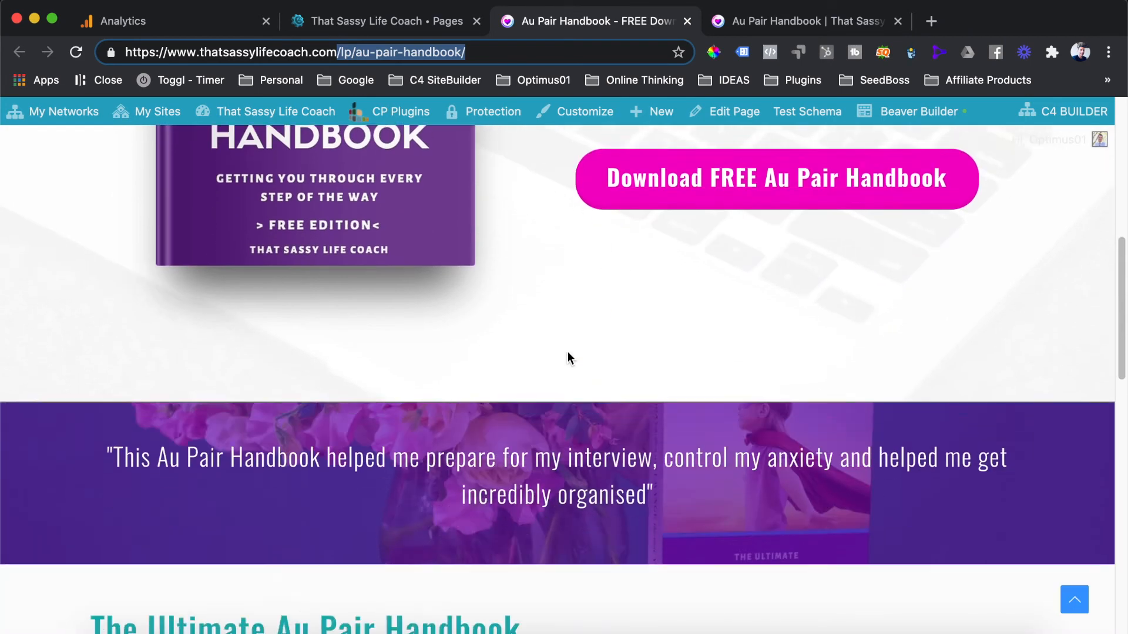
{"action": "scroll", "coordinate": [567, 364], "scroll_direction": "down", "scroll_amount": 2}
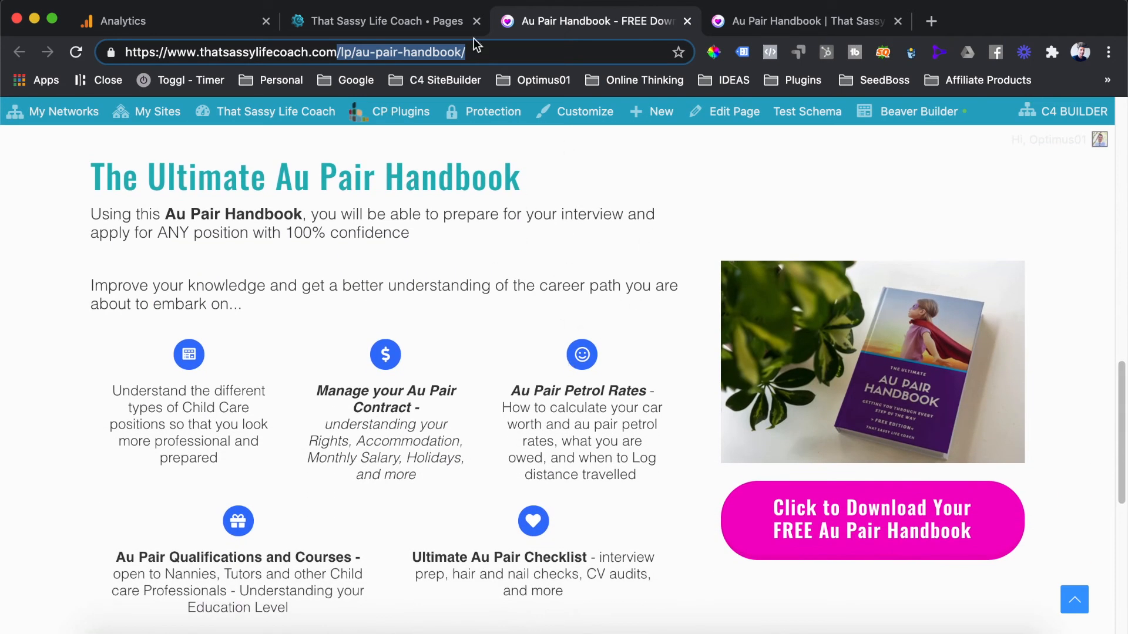
{"action": "left_click", "coordinate": [442, 22]}
{"action": "left_click", "coordinate": [237, 18]}
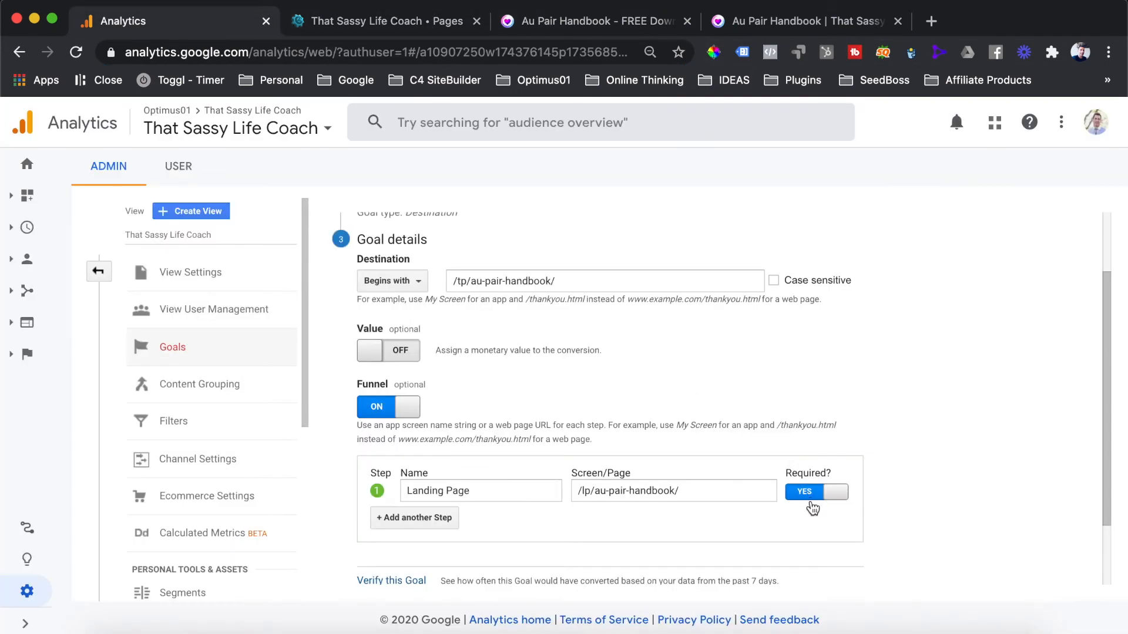
Step: Verify the goal against the past 7 days of data and examine its conversion rate
{"action": "scroll", "coordinate": [814, 523], "scroll_direction": "down", "scroll_amount": 2}
{"action": "scroll", "coordinate": [758, 514], "scroll_direction": "up", "scroll_amount": 3}
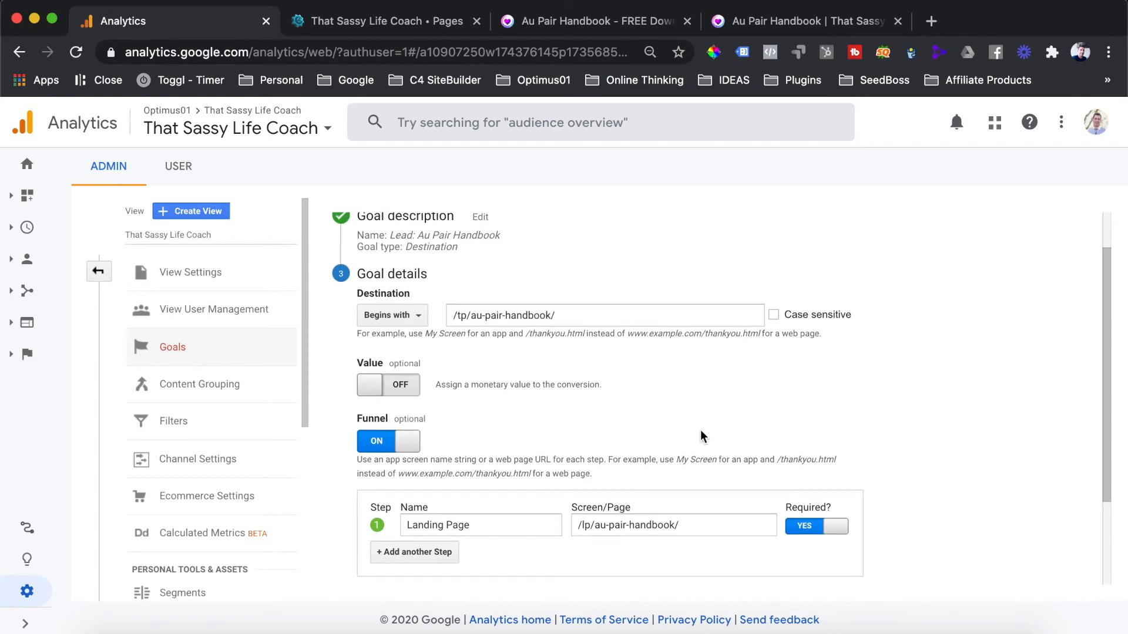
{"action": "scroll", "coordinate": [693, 381], "scroll_direction": "down", "scroll_amount": 2}
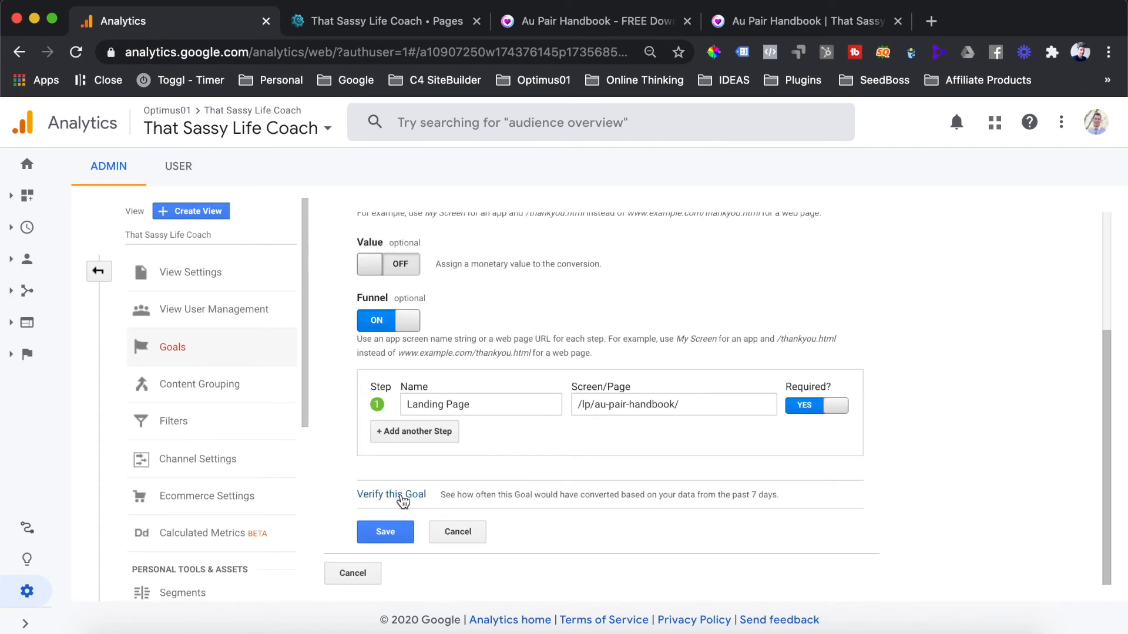
{"action": "left_click", "coordinate": [401, 497]}
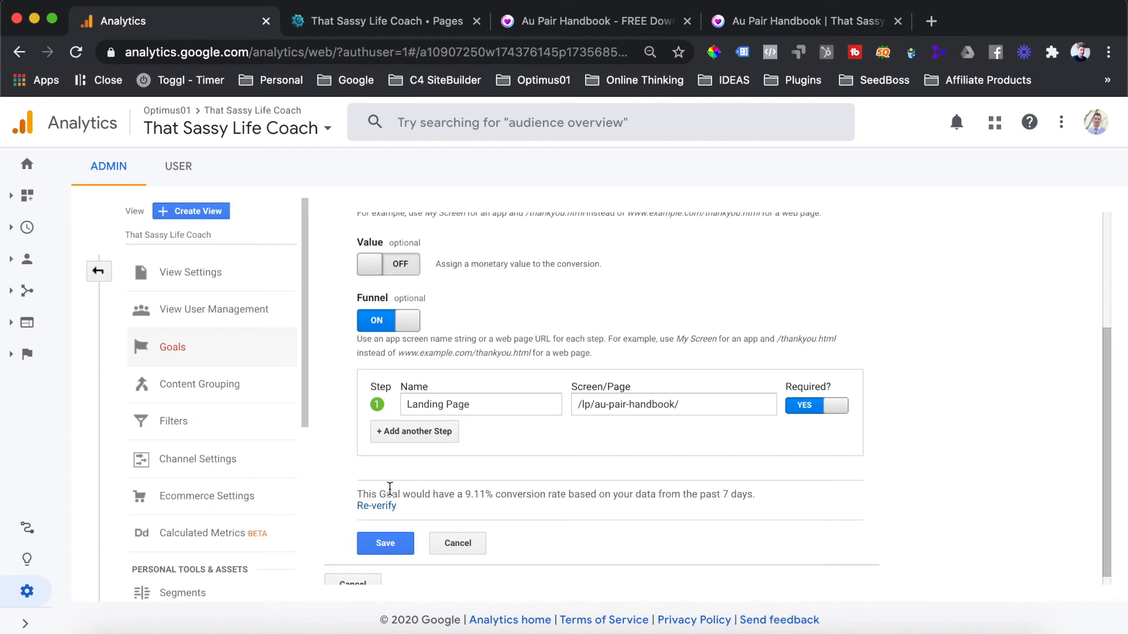
{"action": "left_click_drag", "start_coordinate": [355, 498], "coordinate": [403, 506]}
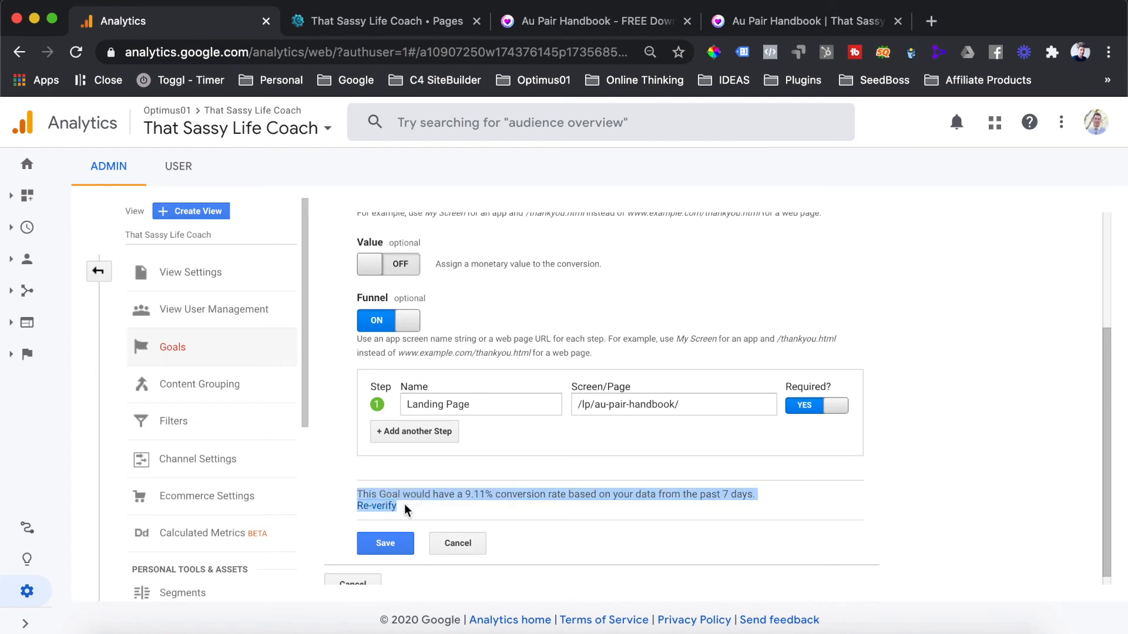
{"action": "left_click", "coordinate": [582, 497]}
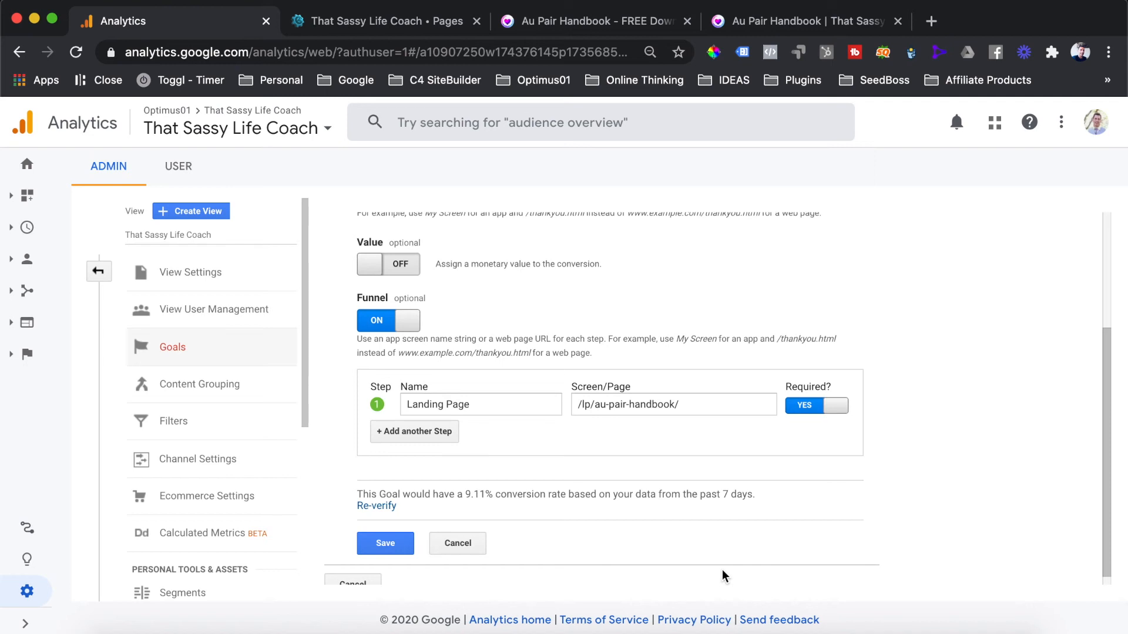
{"action": "left_click_drag", "start_coordinate": [466, 494], "coordinate": [486, 494]}
{"action": "left_click", "coordinate": [499, 493]}
{"action": "left_click_drag", "start_coordinate": [468, 494], "coordinate": [485, 493]}
{"action": "scroll", "coordinate": [749, 449], "scroll_direction": "up", "scroll_amount": 1}
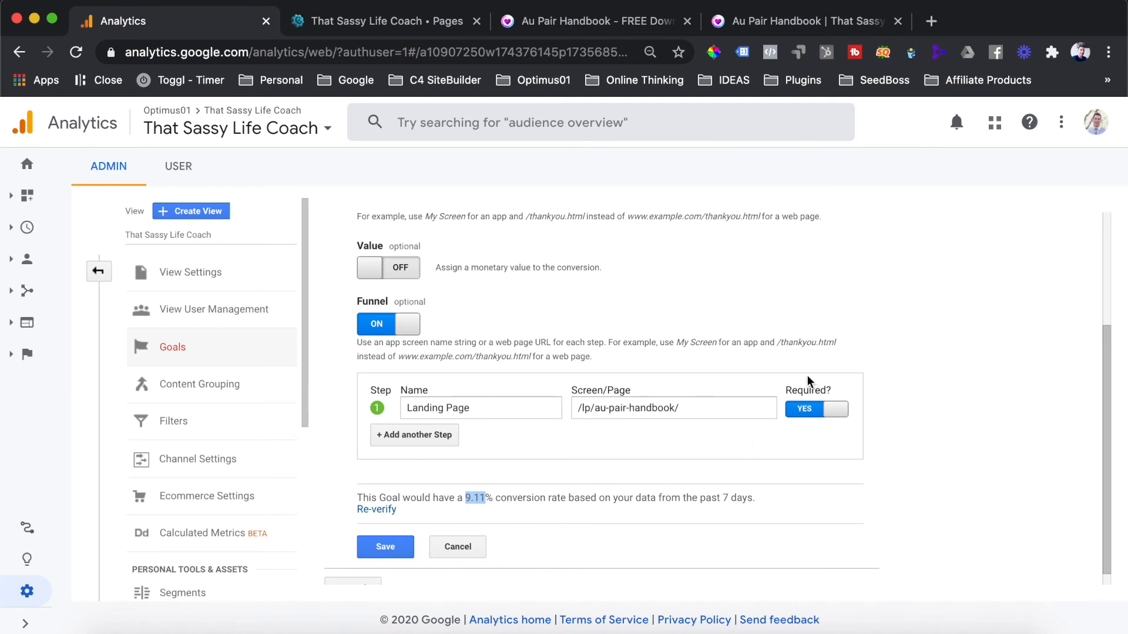
Step: Save the Au Pair Handbook lead goal
{"action": "scroll", "coordinate": [807, 376], "scroll_direction": "up", "scroll_amount": 1}
{"action": "left_click", "coordinate": [389, 550]}
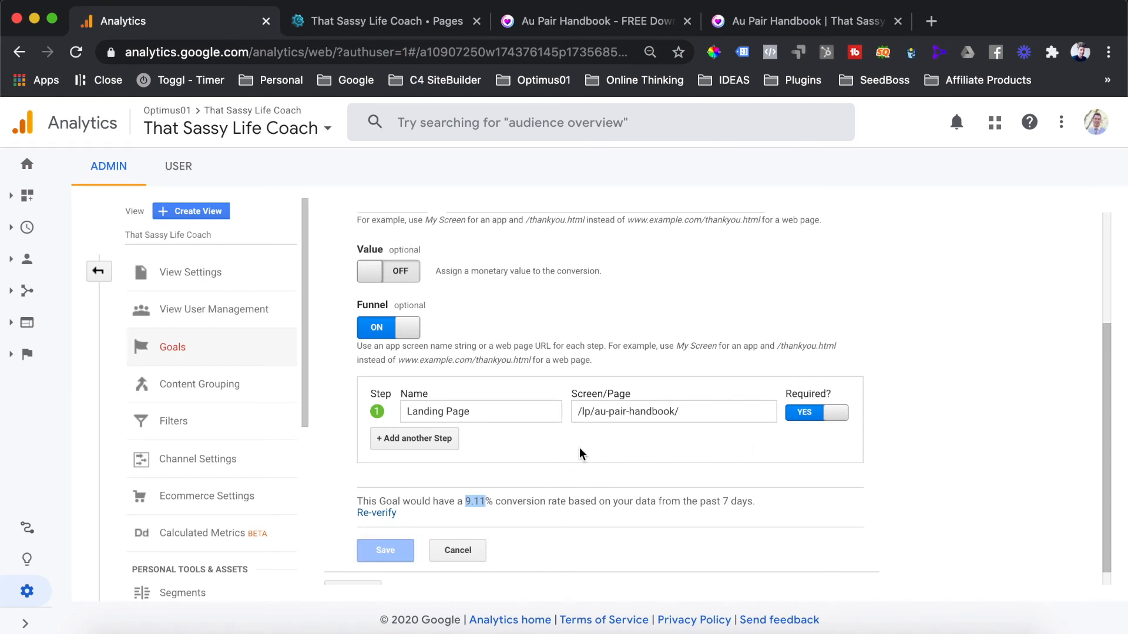
{"action": "scroll", "coordinate": [579, 452], "scroll_direction": "down", "scroll_amount": 2}
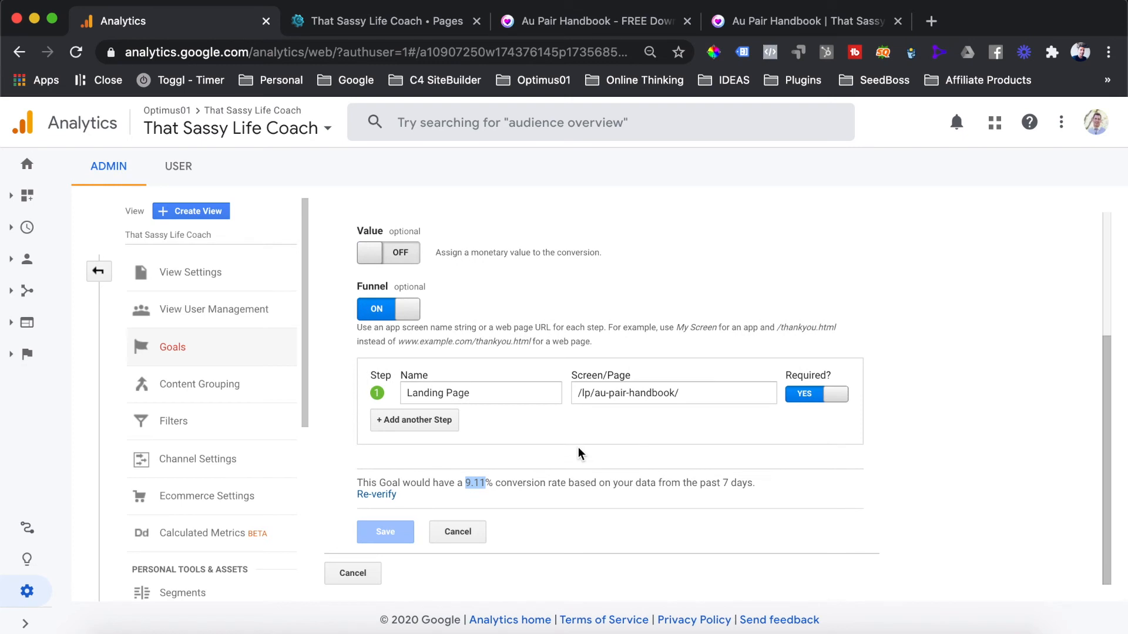
{"action": "scroll", "coordinate": [681, 440], "scroll_direction": "up", "scroll_amount": 5}
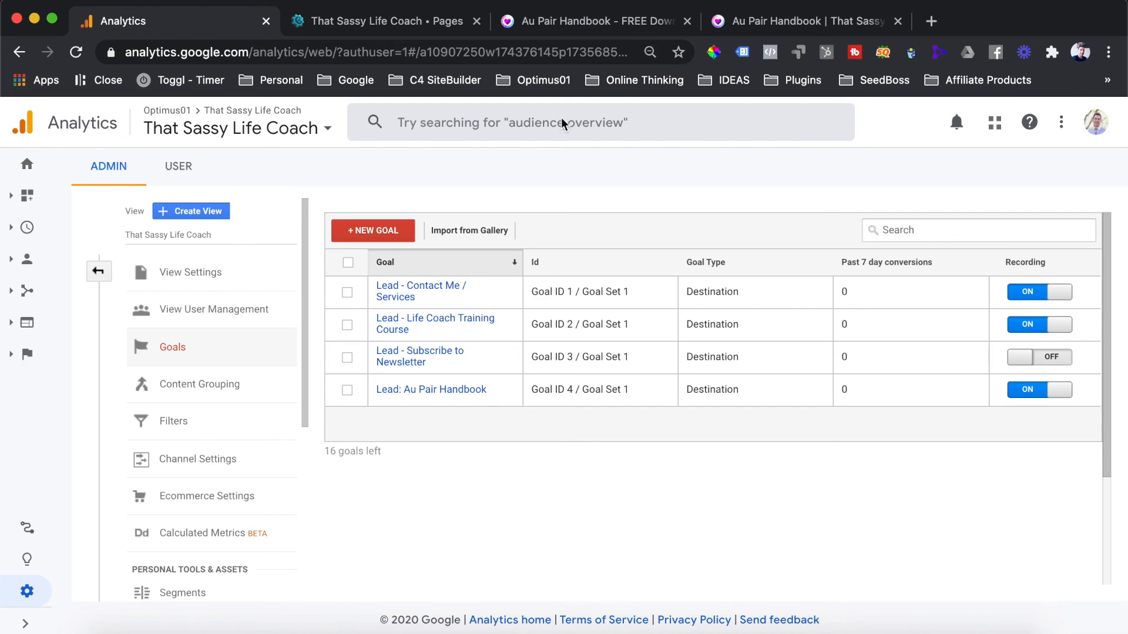
Step: Glance at the Au Pair Handbook landing page, then open the Realtime Conversions report in Analytics
{"action": "left_click", "coordinate": [568, 27]}
{"action": "scroll", "coordinate": [600, 351], "scroll_direction": "up", "scroll_amount": 16}
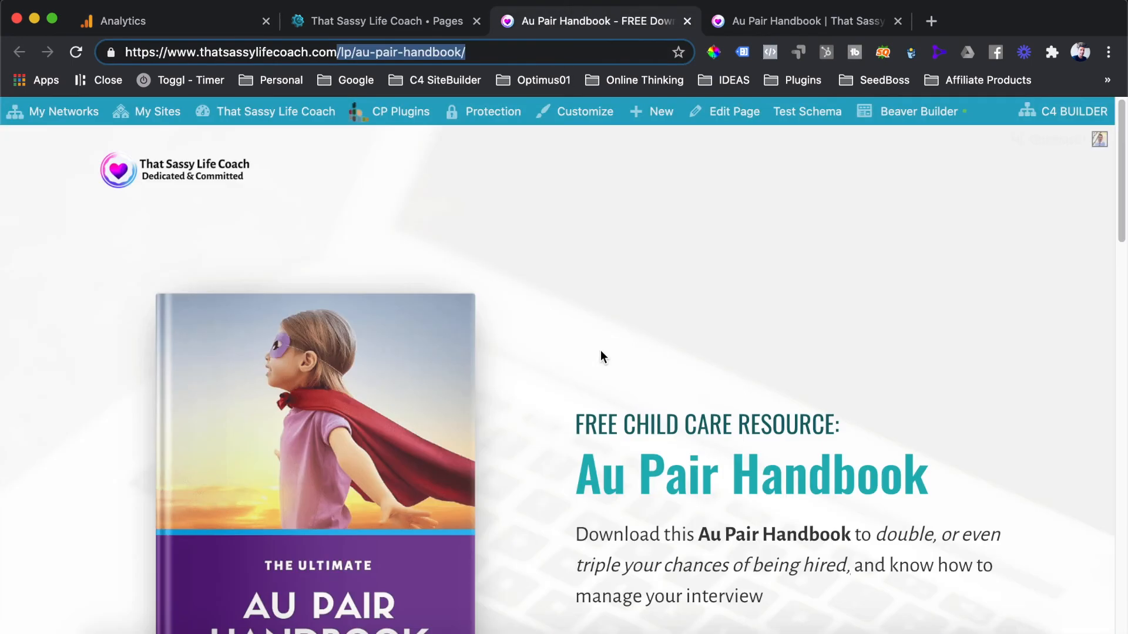
{"action": "left_click", "coordinate": [179, 21]}
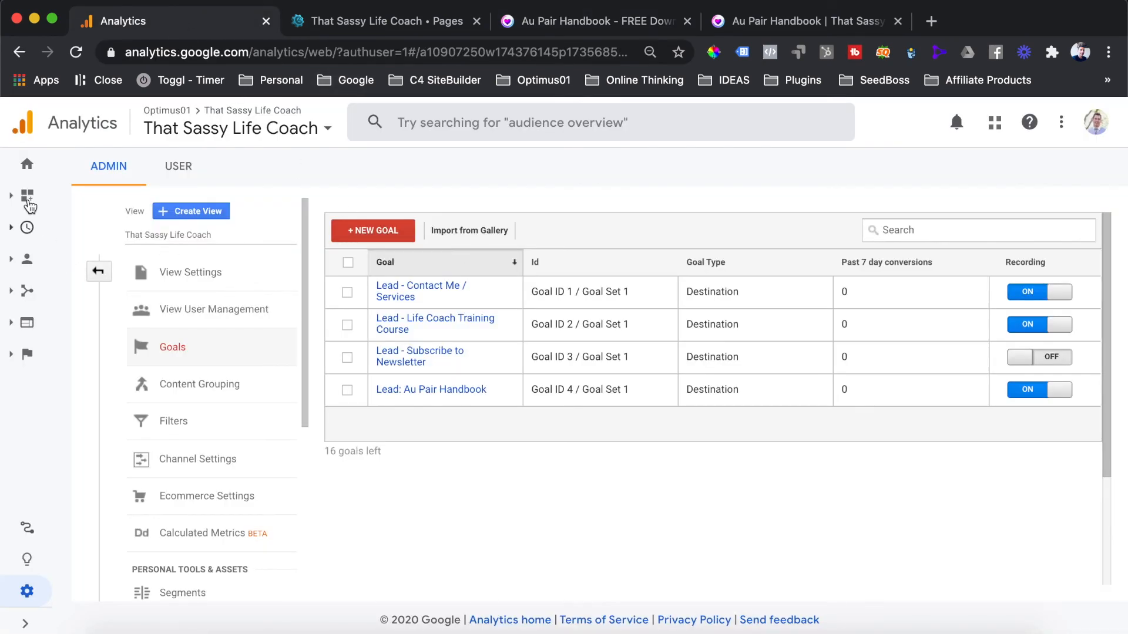
{"action": "left_click", "coordinate": [26, 166]}
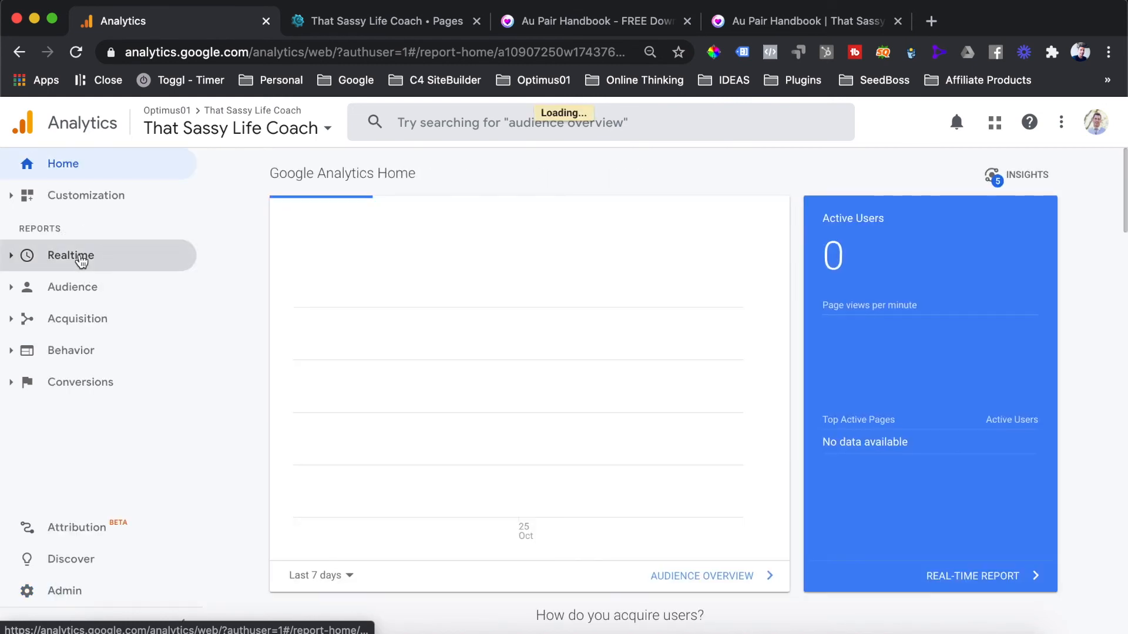
{"action": "left_click", "coordinate": [80, 256]}
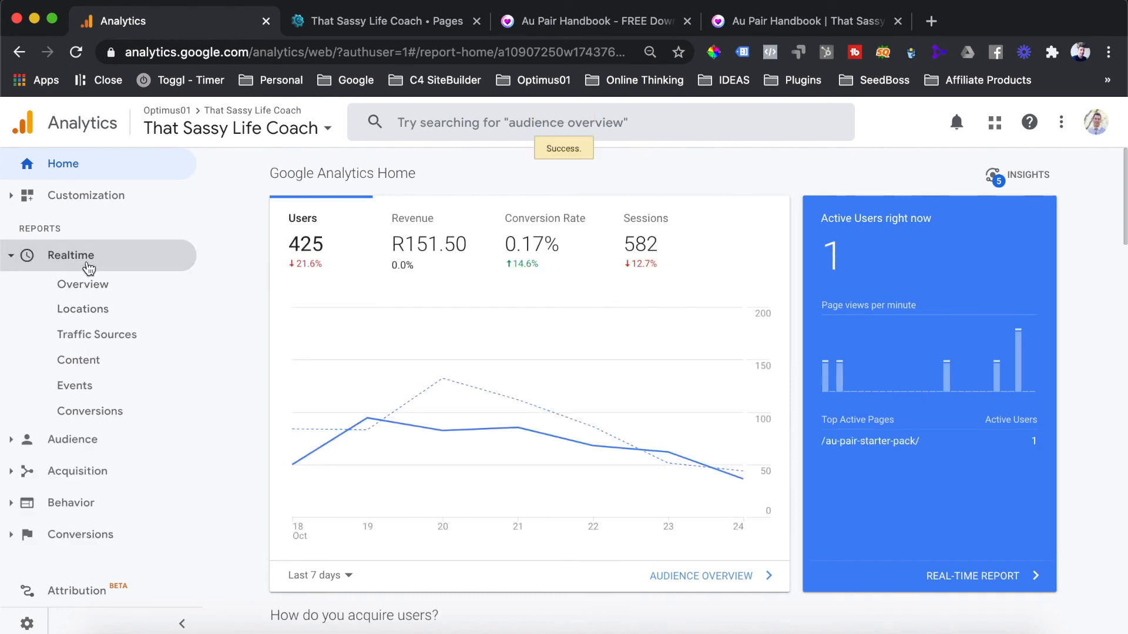
{"action": "left_click", "coordinate": [88, 412]}
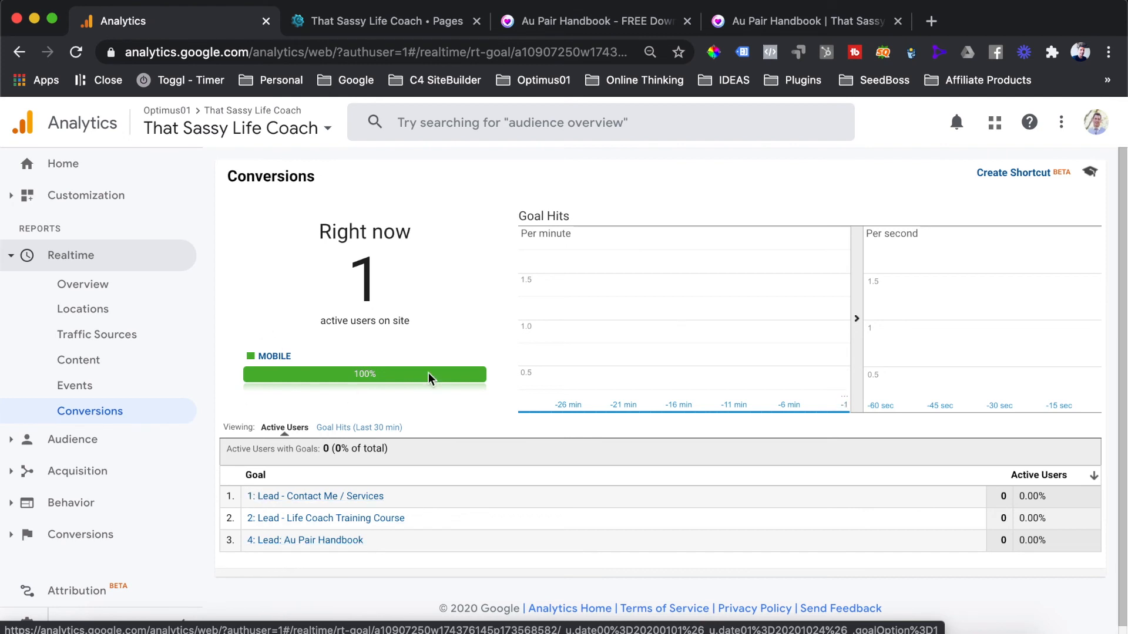
Step: Copy the full URL of the Au Pair Handbook landing page and load it in a new incognito window
{"action": "left_click", "coordinate": [549, 26]}
{"action": "left_click", "coordinate": [527, 52]}
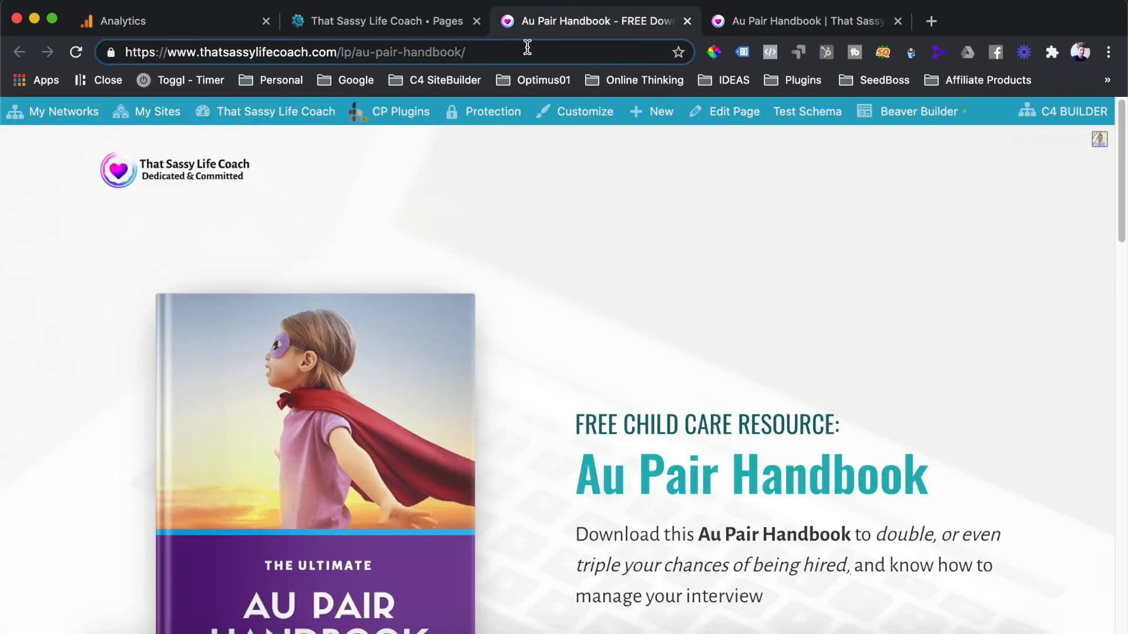
{"action": "key", "text": "super+a"}
{"action": "key", "text": "super+c"}
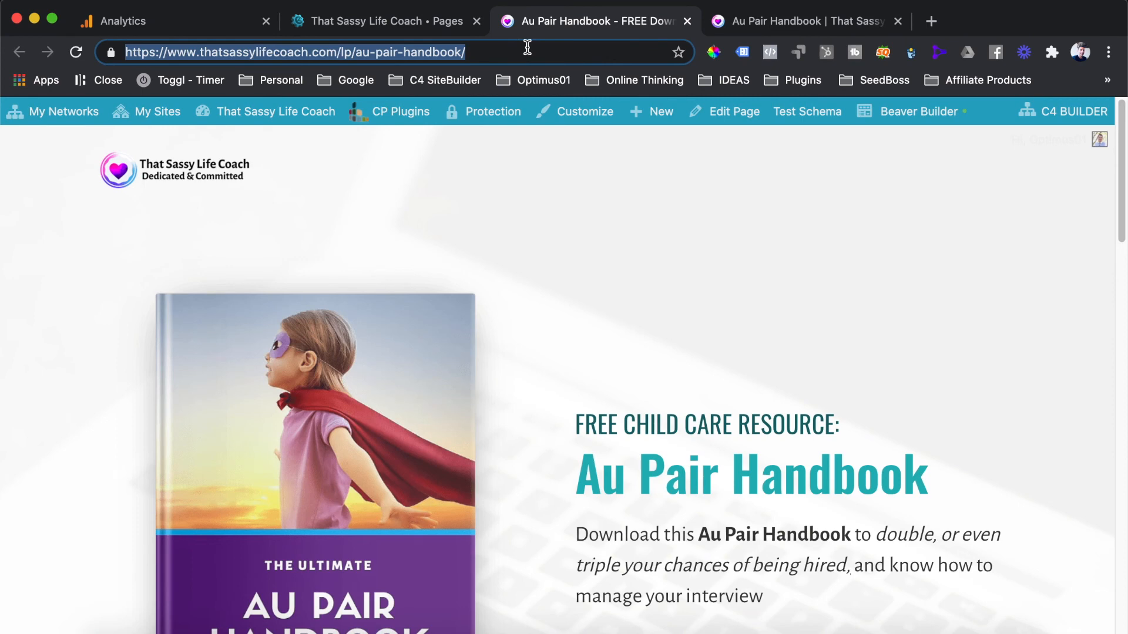
{"action": "key", "text": "super+shift+n"}
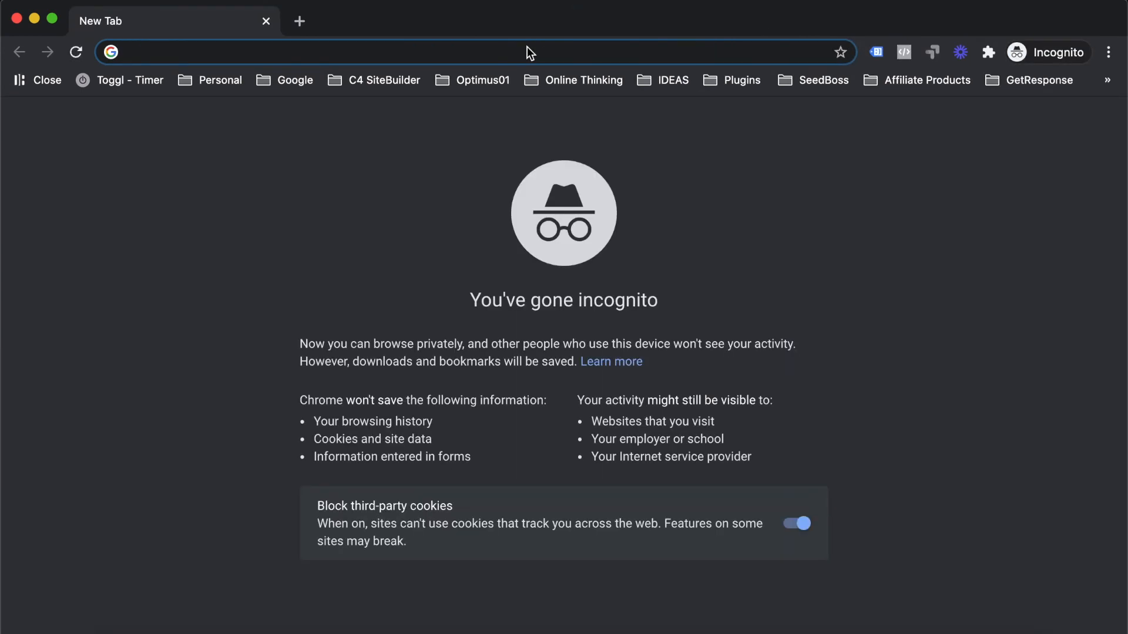
{"action": "key", "text": "super+v"}
{"action": "key", "text": "Return"}
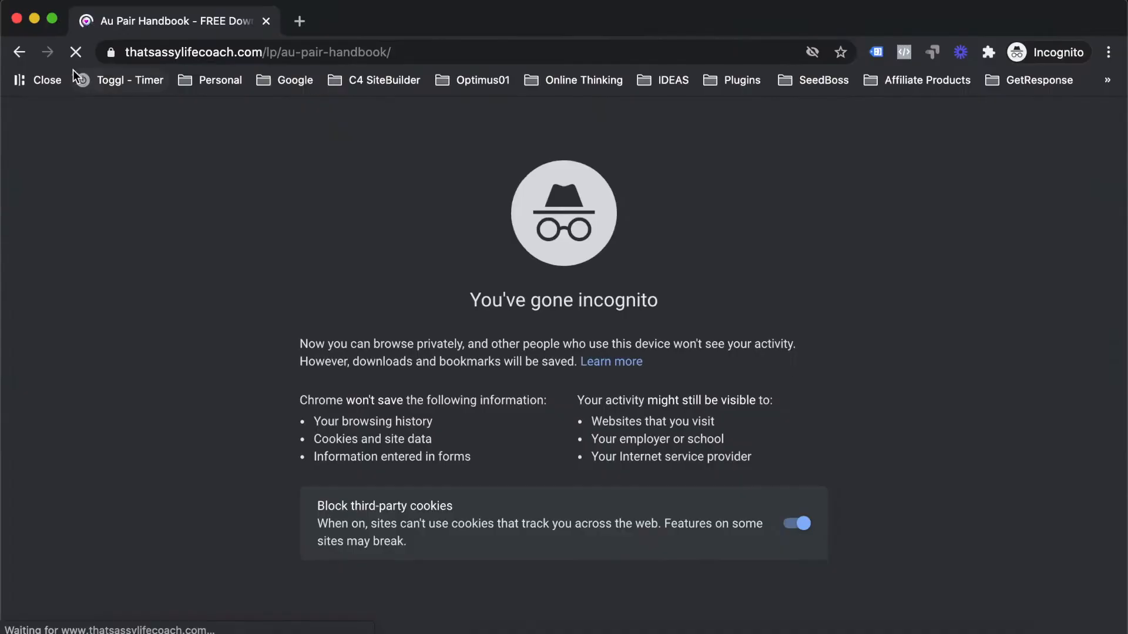
Step: Switch back to Analytics and check the Realtime Overview's active pages for the test visit to /lp/au-pair-handbook/
{"action": "mouse_move", "coordinate": [0, 1]}
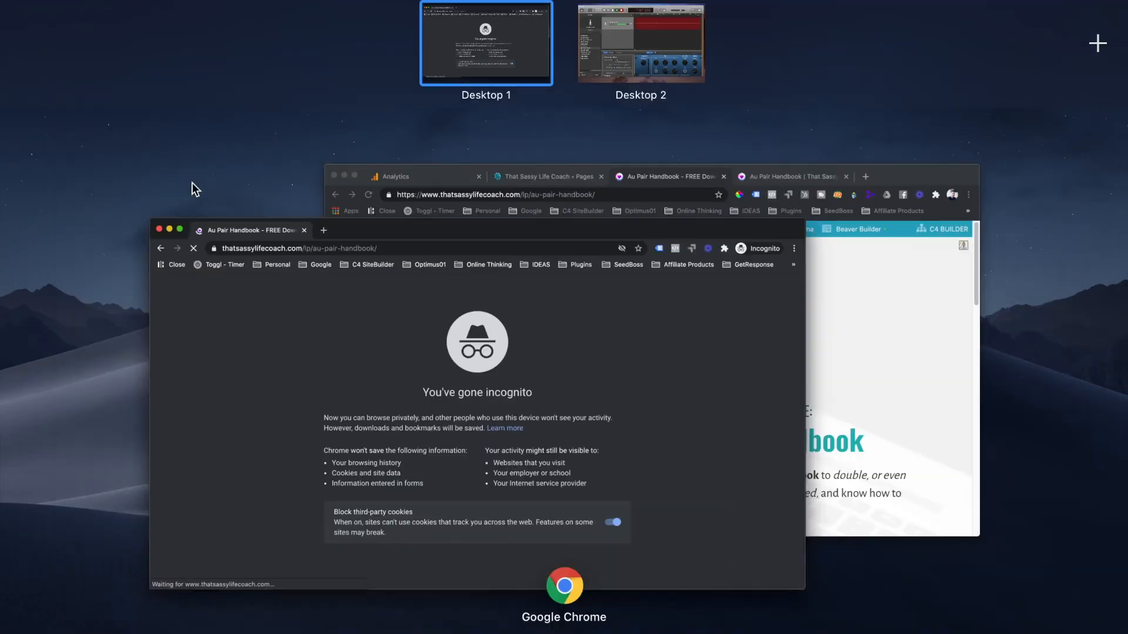
{"action": "left_click", "coordinate": [822, 376]}
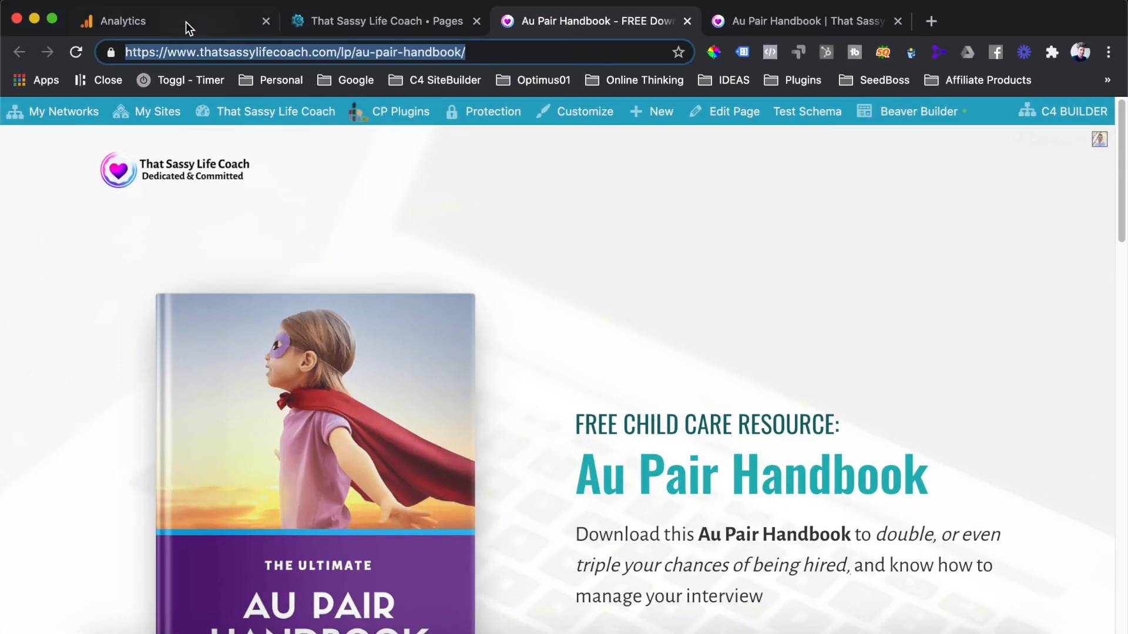
{"action": "key", "text": "super+1"}
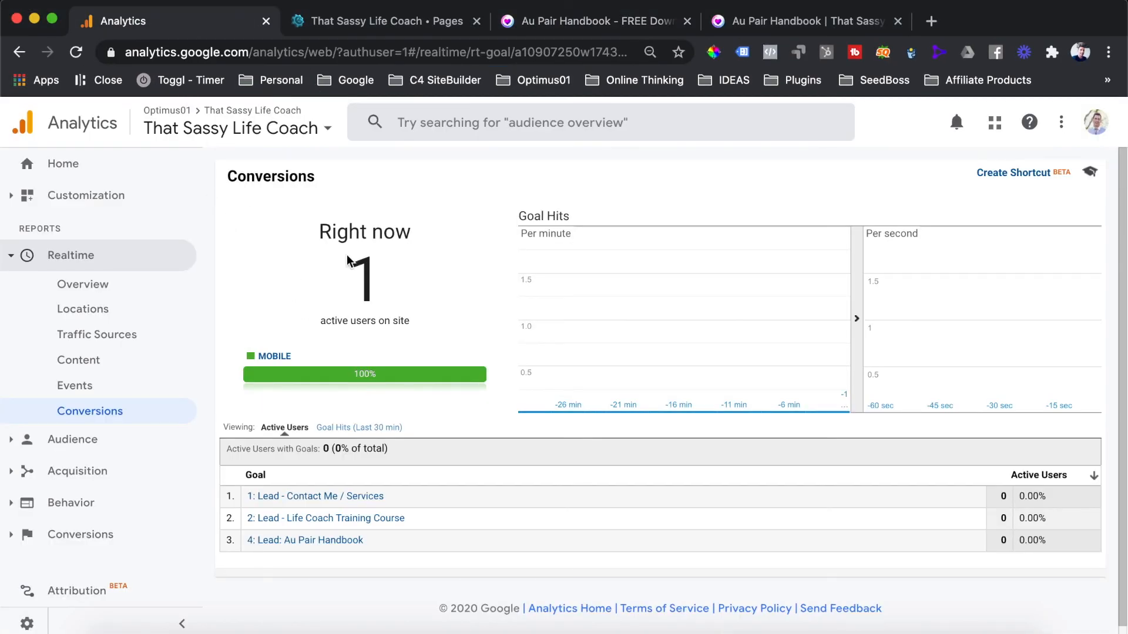
{"action": "left_click", "coordinate": [75, 279]}
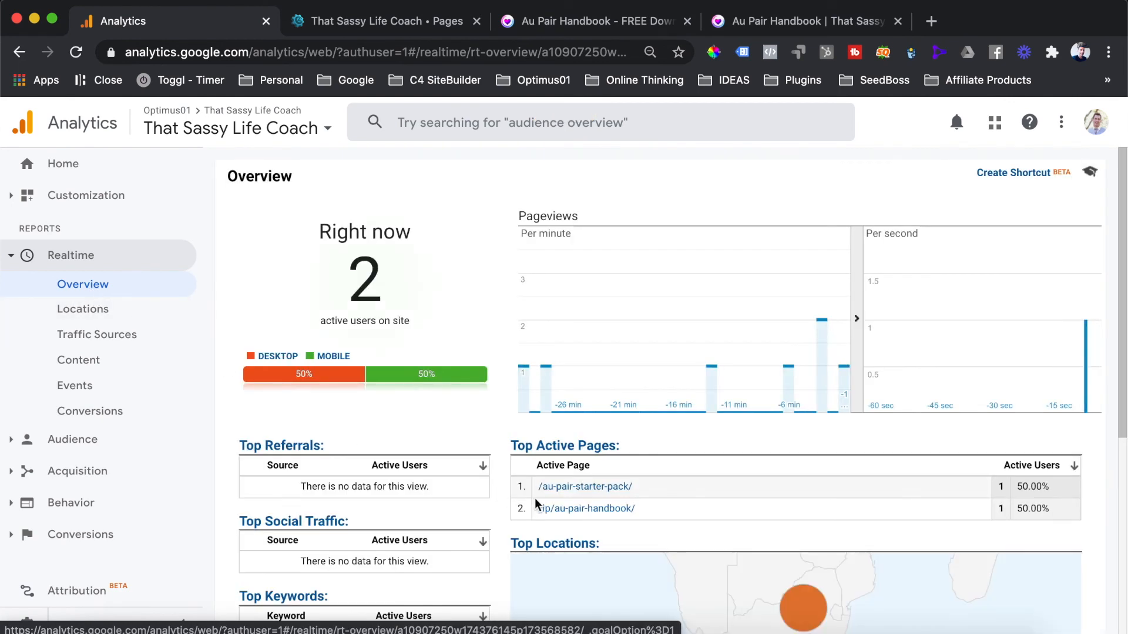
{"action": "scroll", "coordinate": [535, 498], "scroll_direction": "down", "scroll_amount": 1}
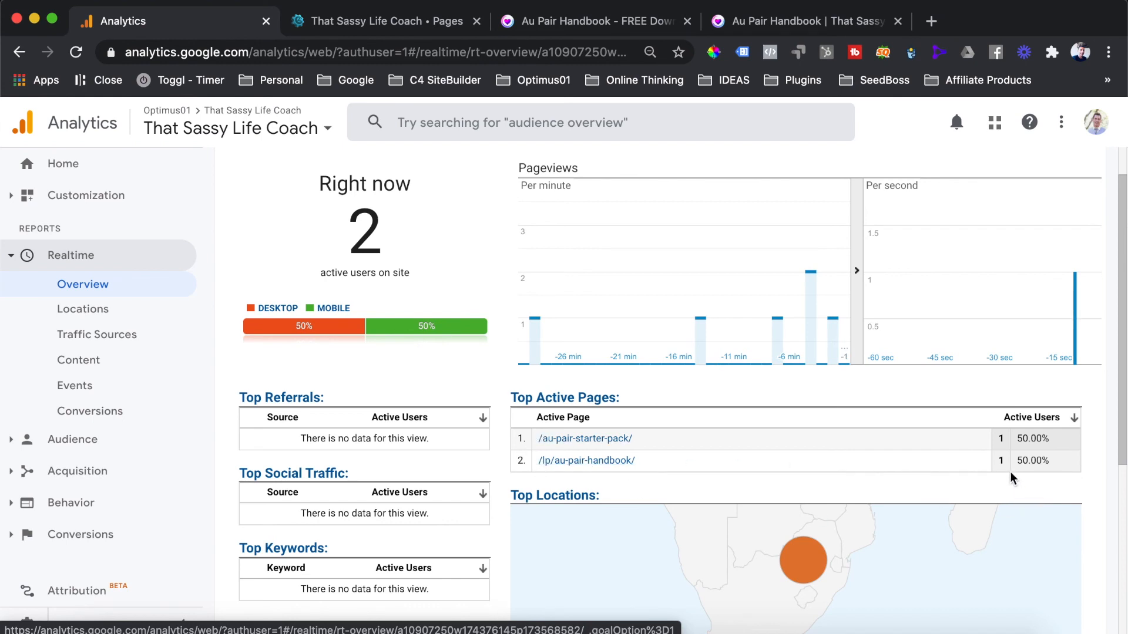
{"action": "scroll", "coordinate": [1008, 466], "scroll_direction": "down", "scroll_amount": 1}
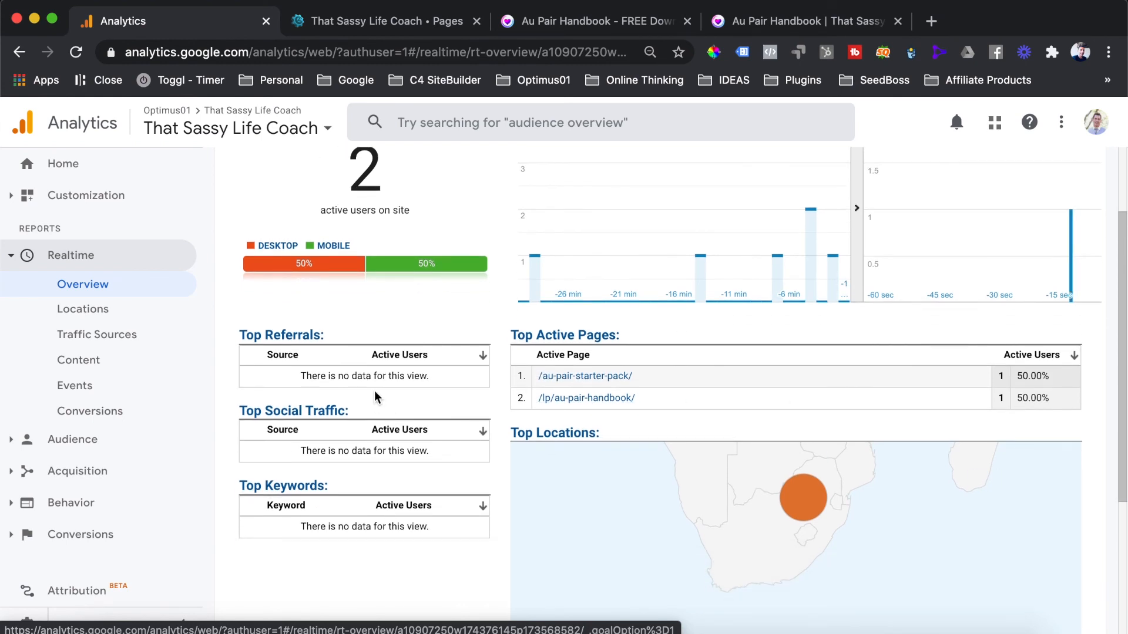
Step: Submit the handbook download form in the incognito window with the autofilled name and email, and look through the thank-you page
{"action": "key", "text": "ctrl+Up"}
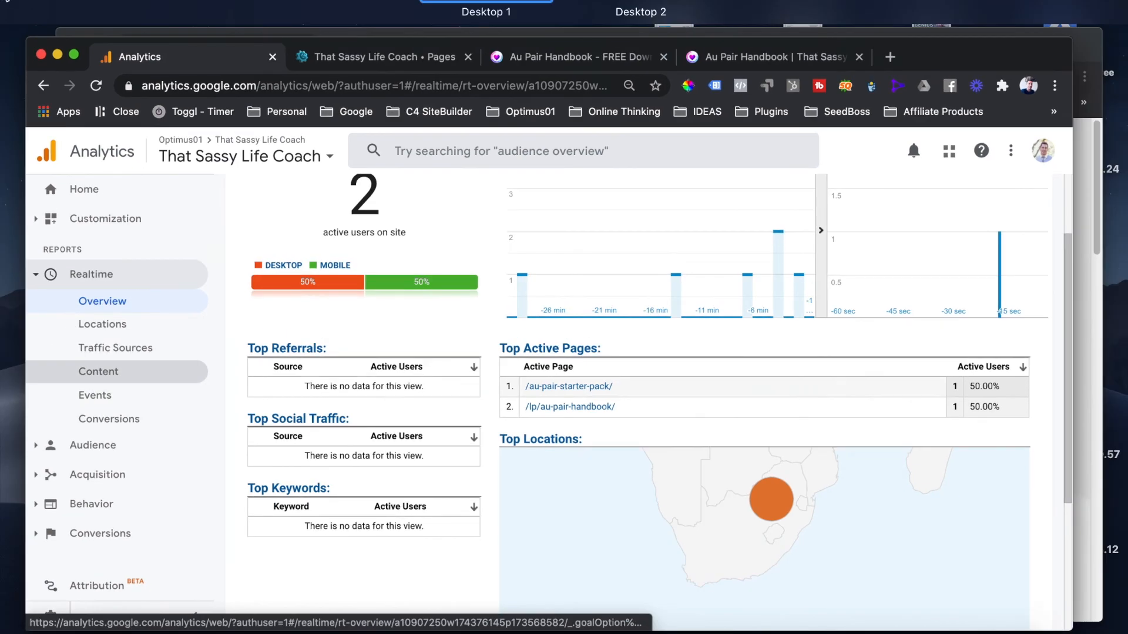
{"action": "left_click", "coordinate": [877, 367]}
{"action": "scroll", "coordinate": [574, 249], "scroll_direction": "down", "scroll_amount": 3}
{"action": "scroll", "coordinate": [594, 300], "scroll_direction": "up", "scroll_amount": 1}
{"action": "left_click", "coordinate": [655, 437]}
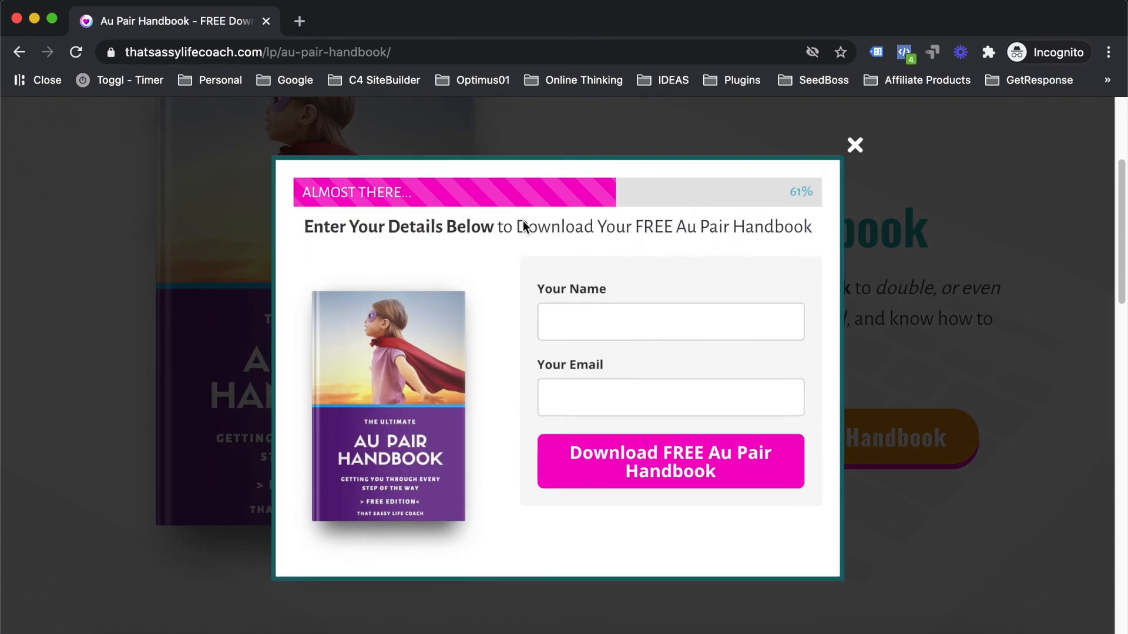
{"action": "left_click", "coordinate": [582, 322]}
{"action": "left_click", "coordinate": [582, 365]}
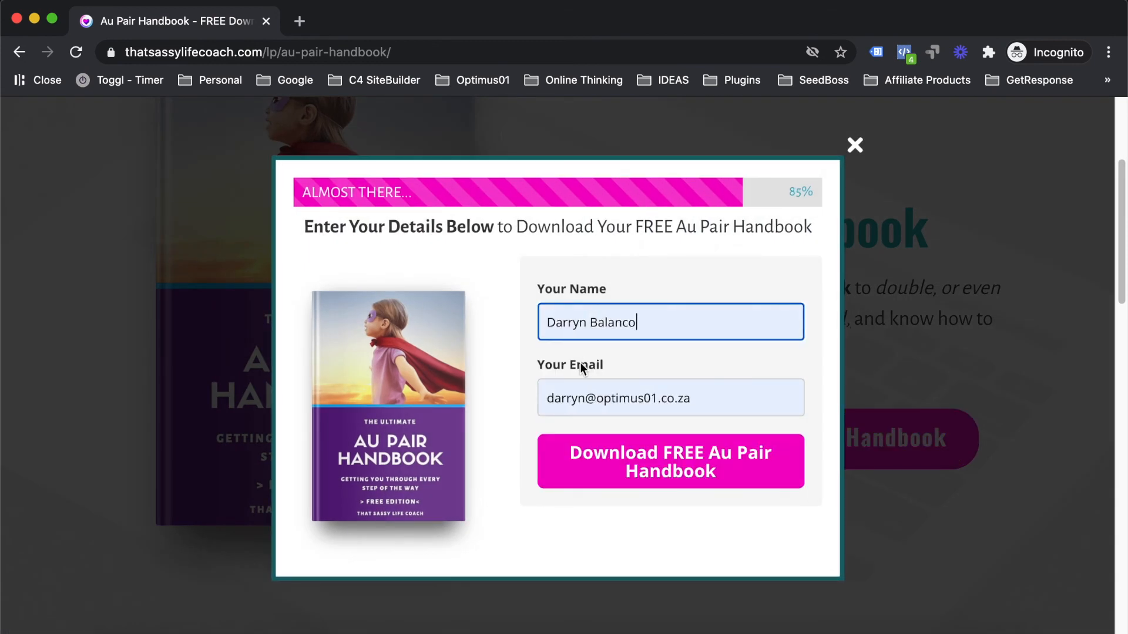
{"action": "left_click", "coordinate": [675, 476]}
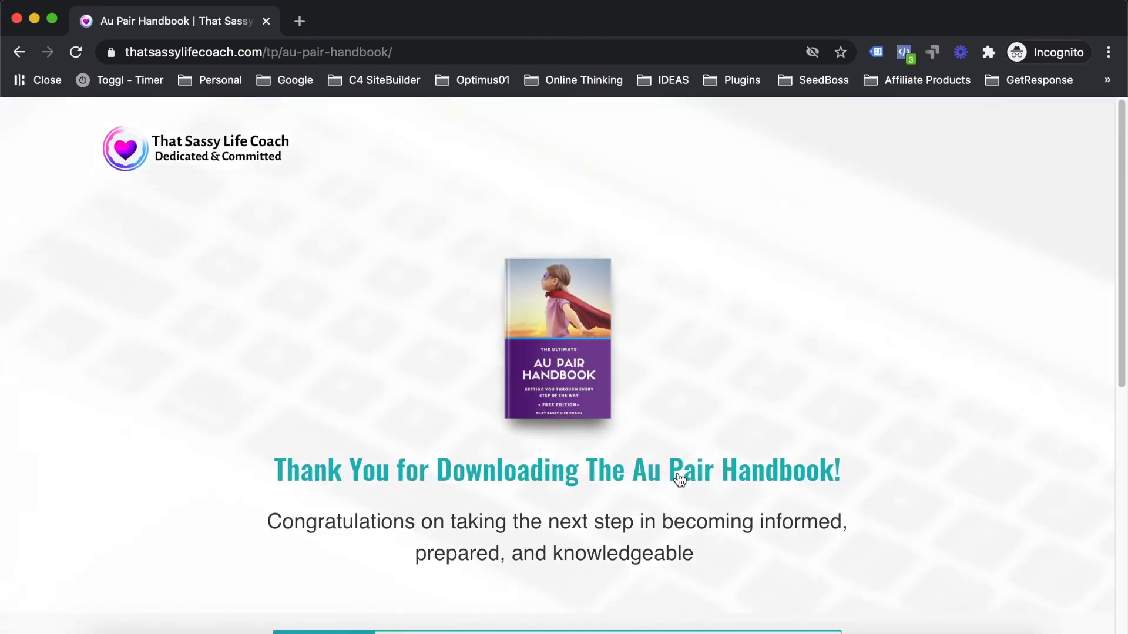
{"action": "scroll", "coordinate": [582, 329], "scroll_direction": "down", "scroll_amount": 1}
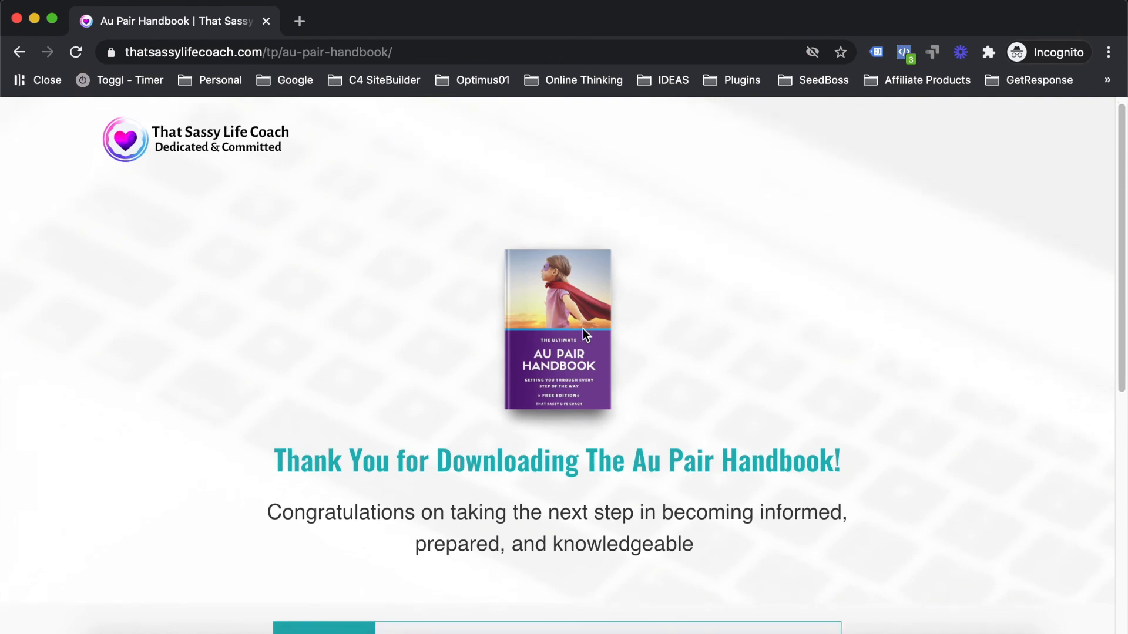
{"action": "scroll", "coordinate": [583, 333], "scroll_direction": "down", "scroll_amount": 7}
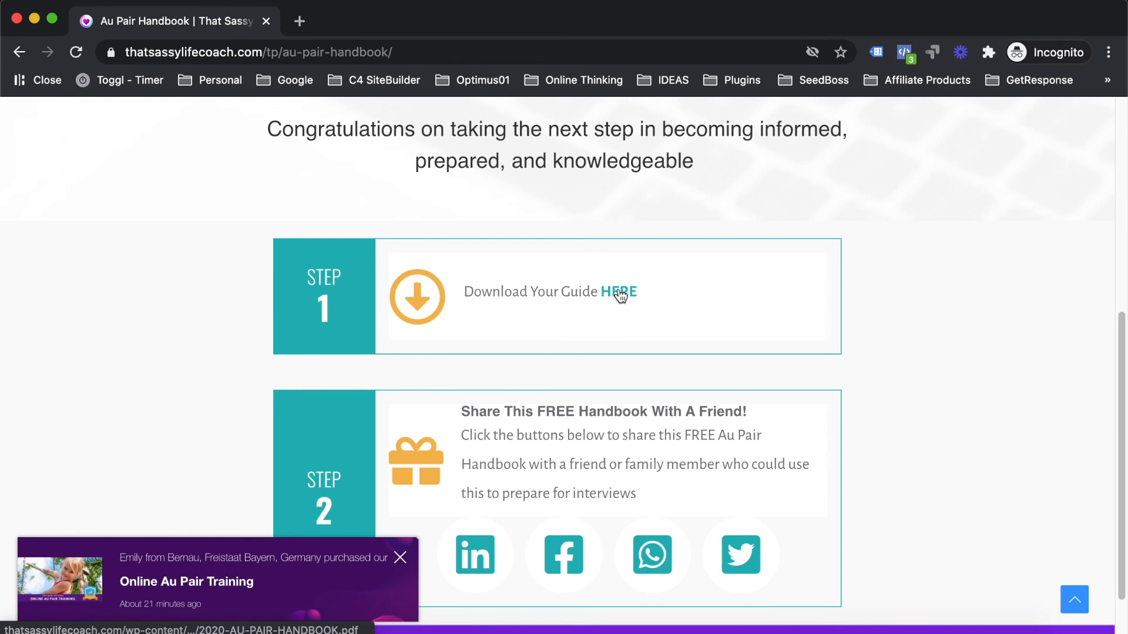
{"action": "scroll", "coordinate": [618, 295], "scroll_direction": "down", "scroll_amount": 2}
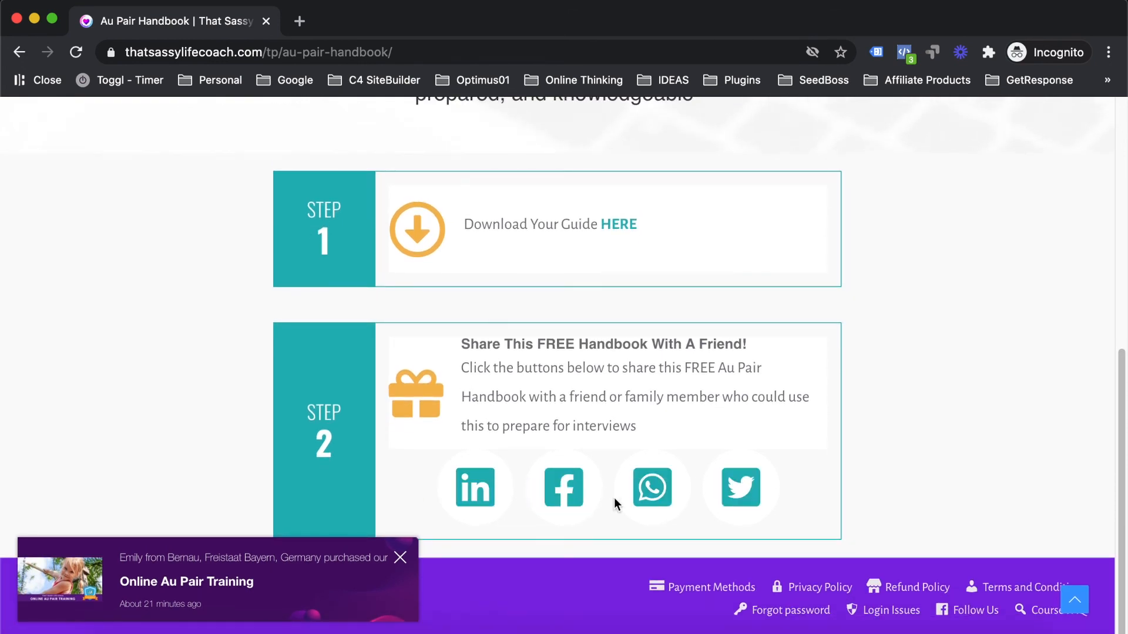
Step: Close the incognito window and check the Realtime Conversions report for active users on the Au Pair Handbook goal
{"action": "left_click", "coordinate": [269, 23]}
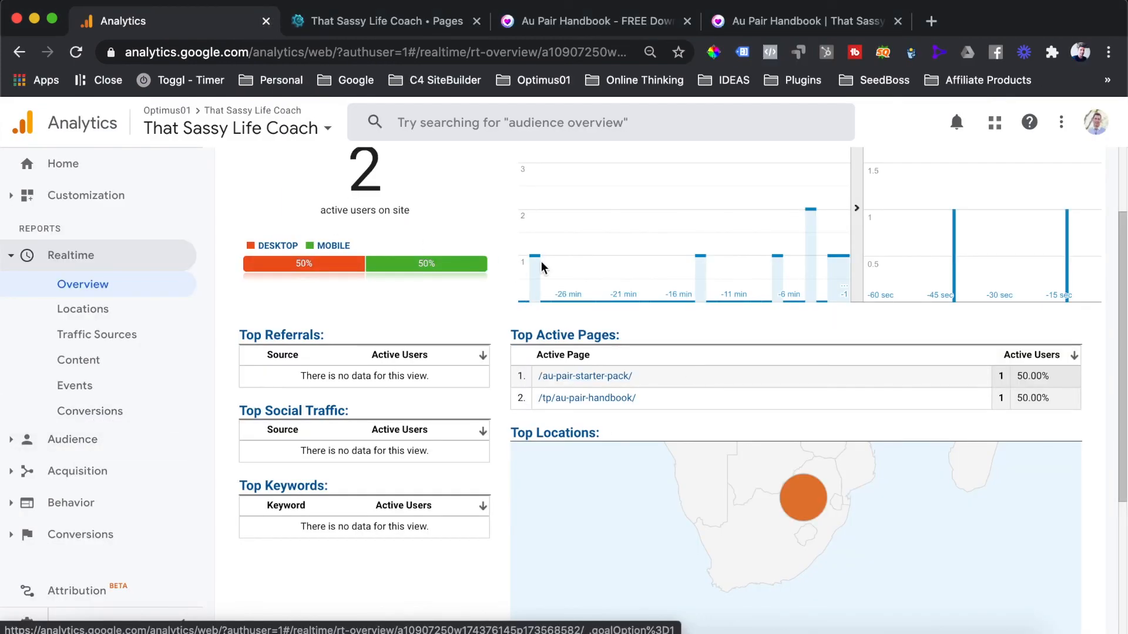
{"action": "left_click", "coordinate": [93, 413]}
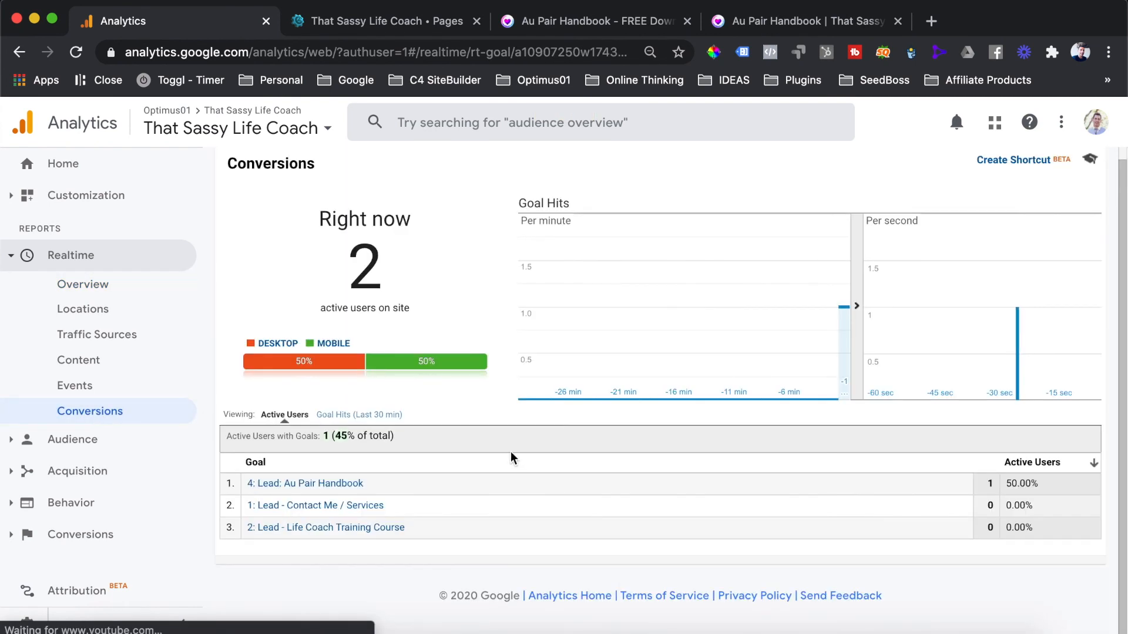
{"action": "left_click", "coordinate": [989, 484]}
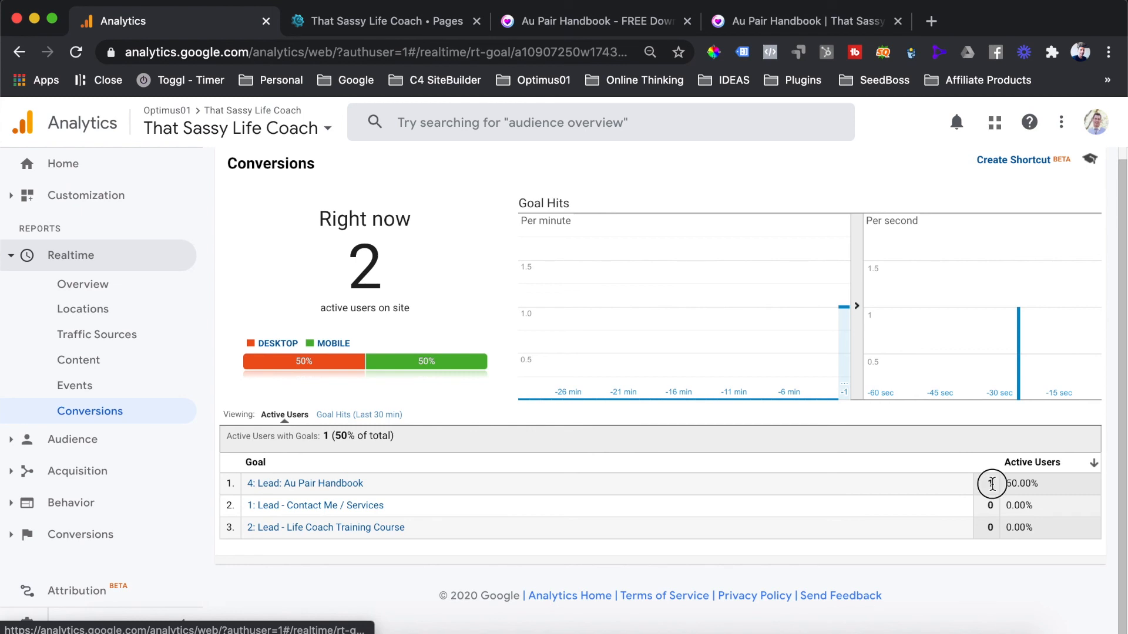